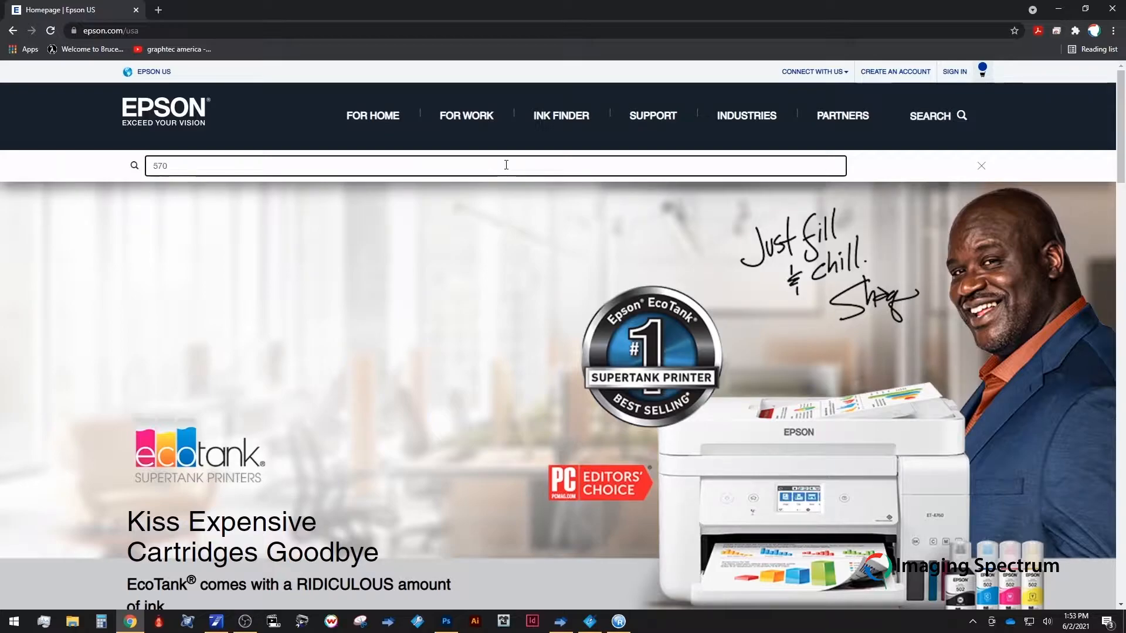
Step: Search the Epson site for 570 and open the downloads on the SureColor F570 support page
key(Return)
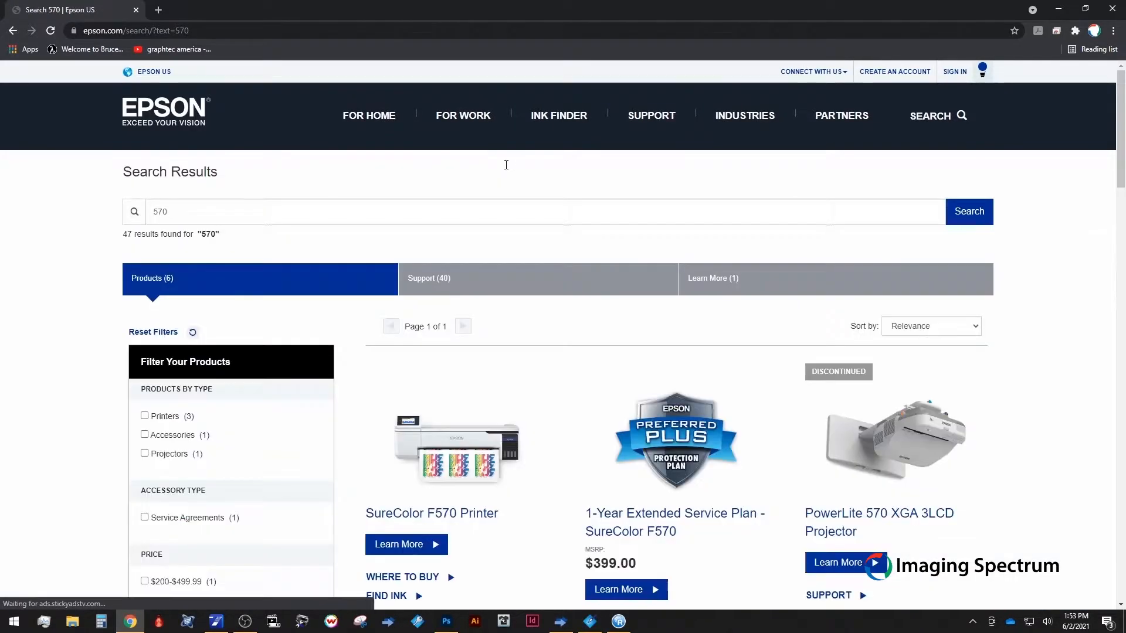
scroll(477, 399, down, 4)
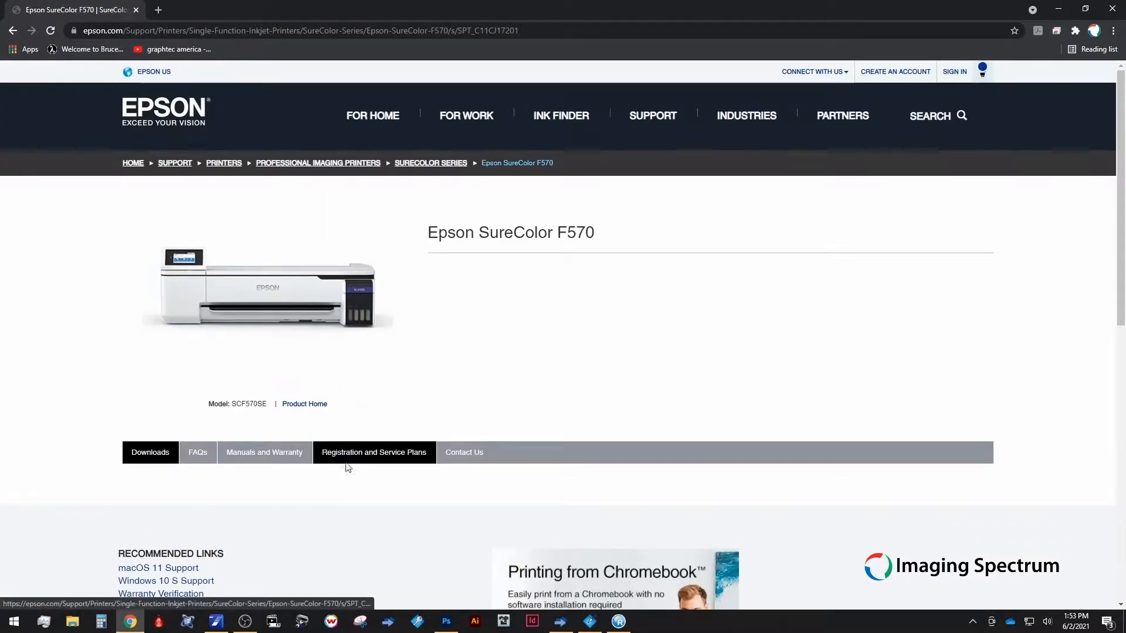
scroll(135, 481, down, 1)
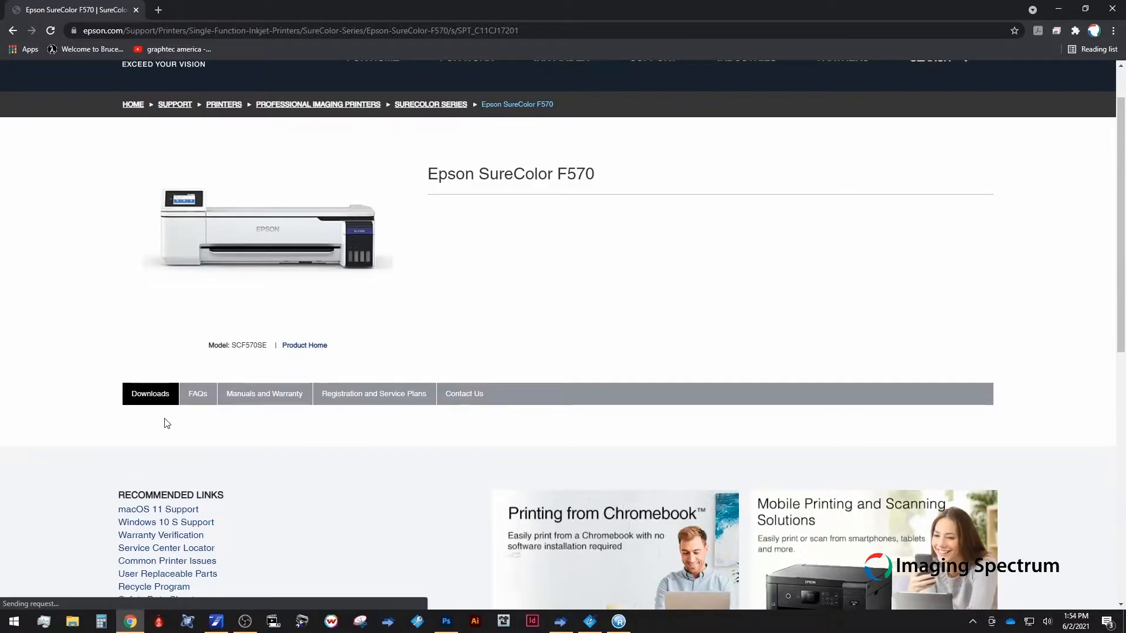
scroll(176, 410, down, 1)
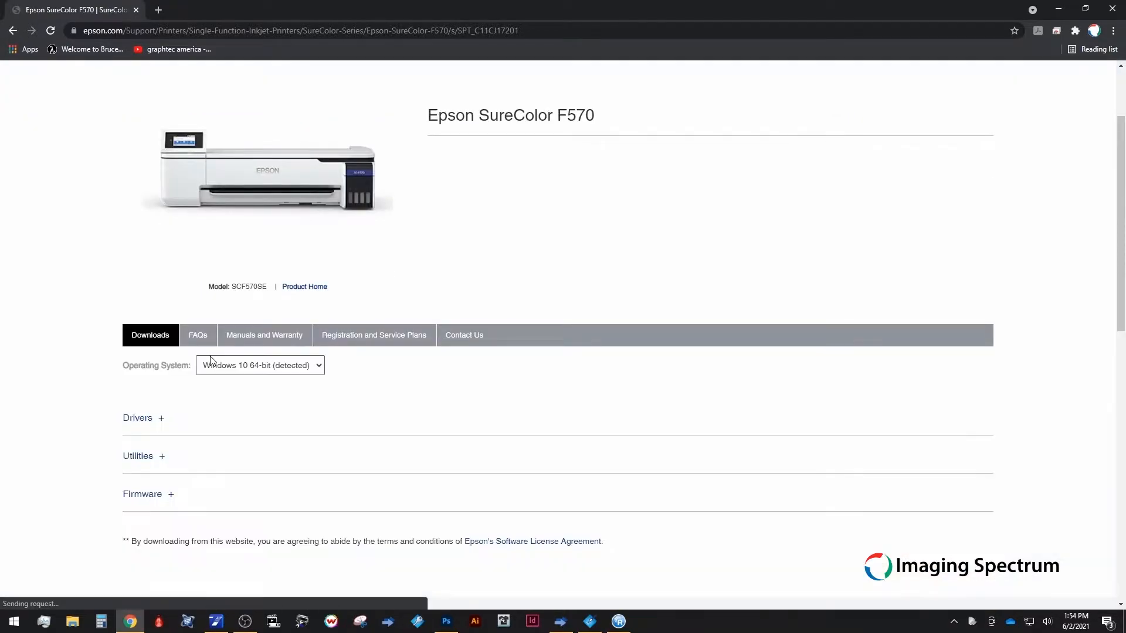
Step: Choose Windows 10 64-bit as the operating system and expand the list of available drivers
click(317, 368)
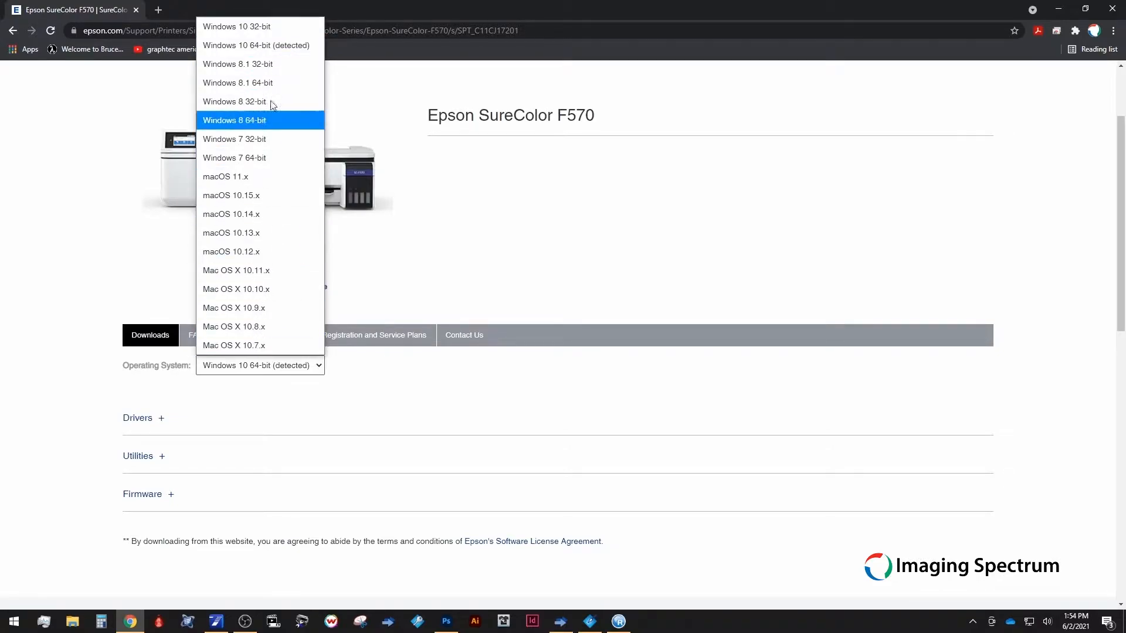
click(245, 44)
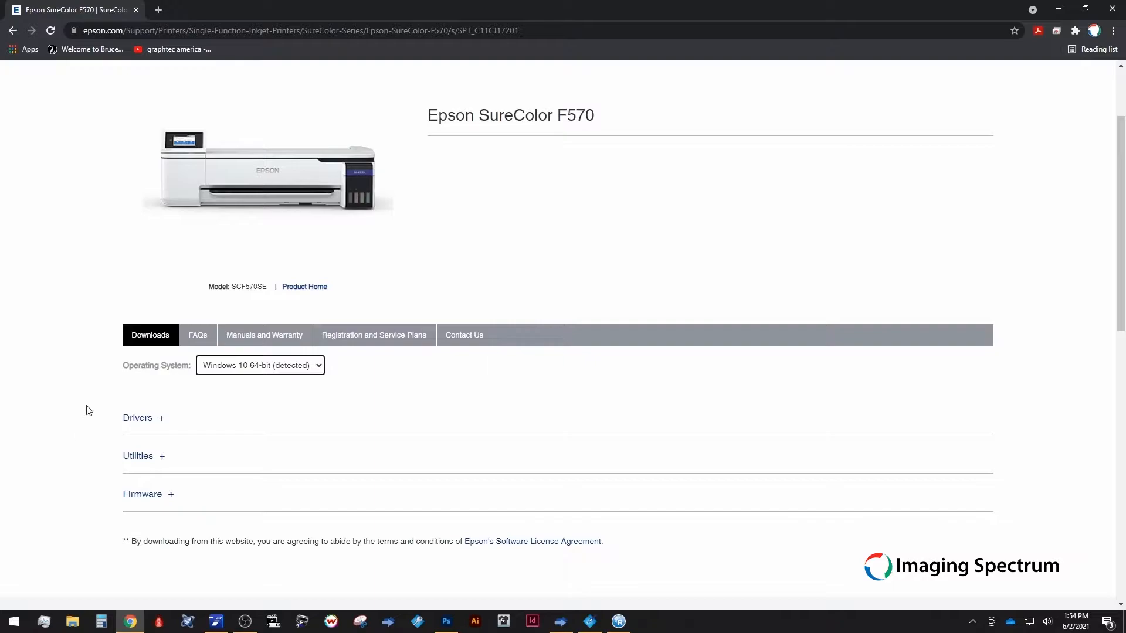
click(141, 420)
scroll(96, 381, down, 3)
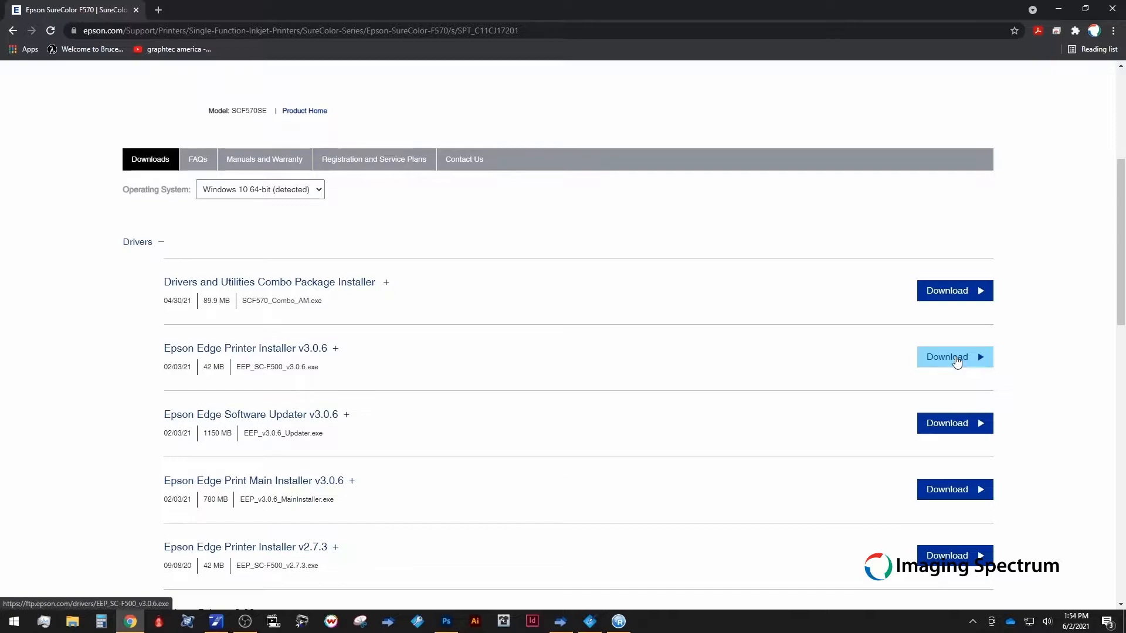
Step: Download Epson Edge Printer Installer v3.0.6, Epson Edge Print Main Installer v3.0.6 and Printer Driver v8.03
click(956, 361)
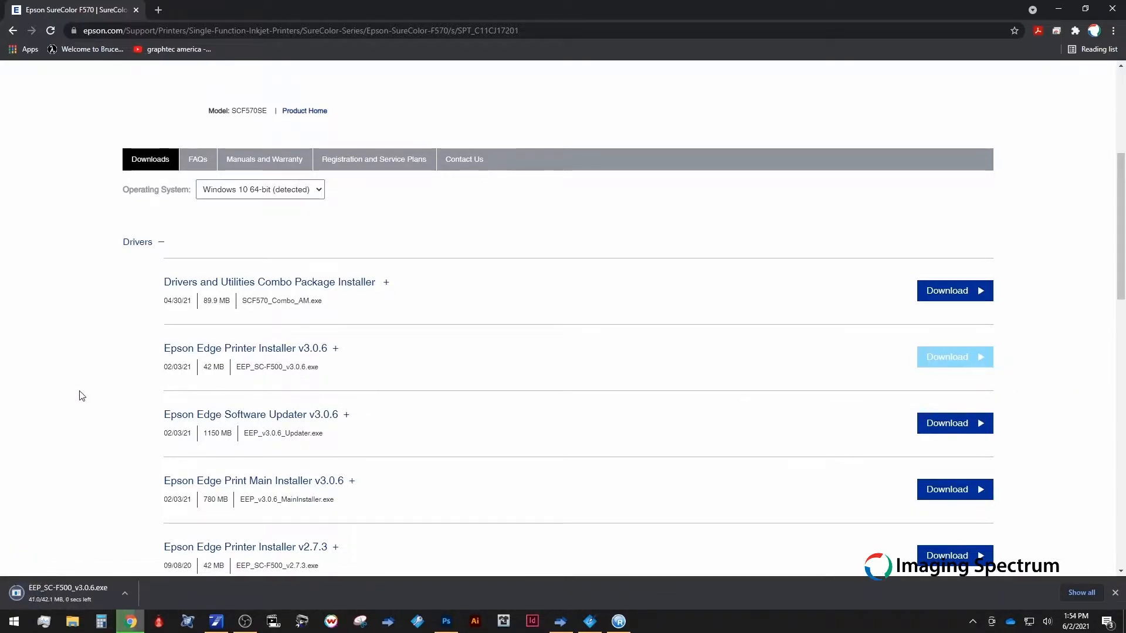
scroll(337, 440, down, 1)
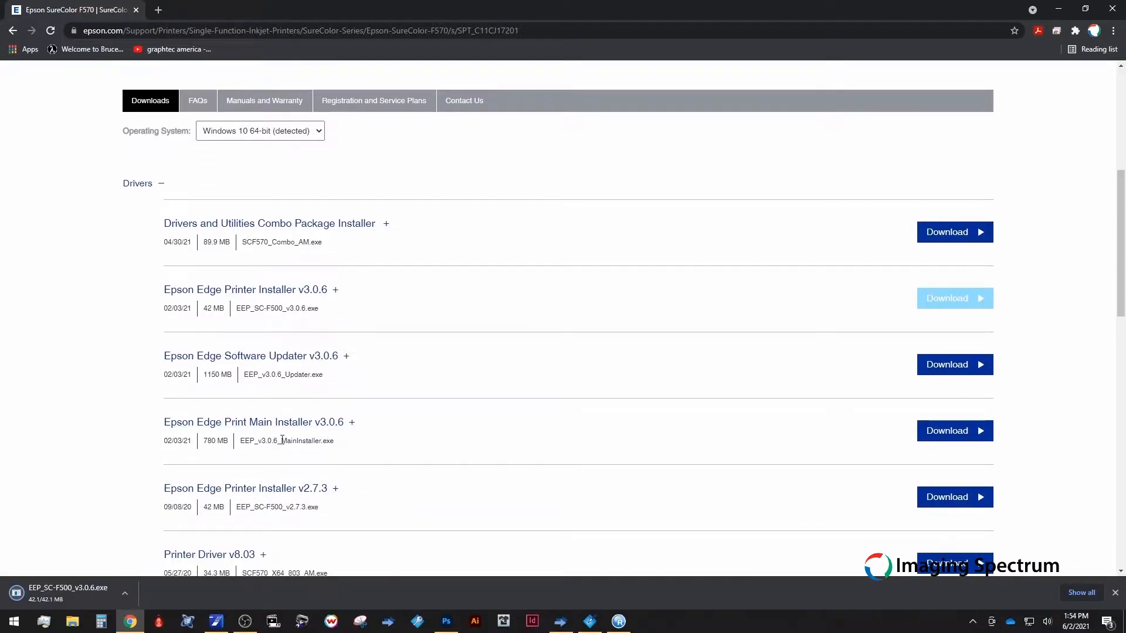
click(943, 438)
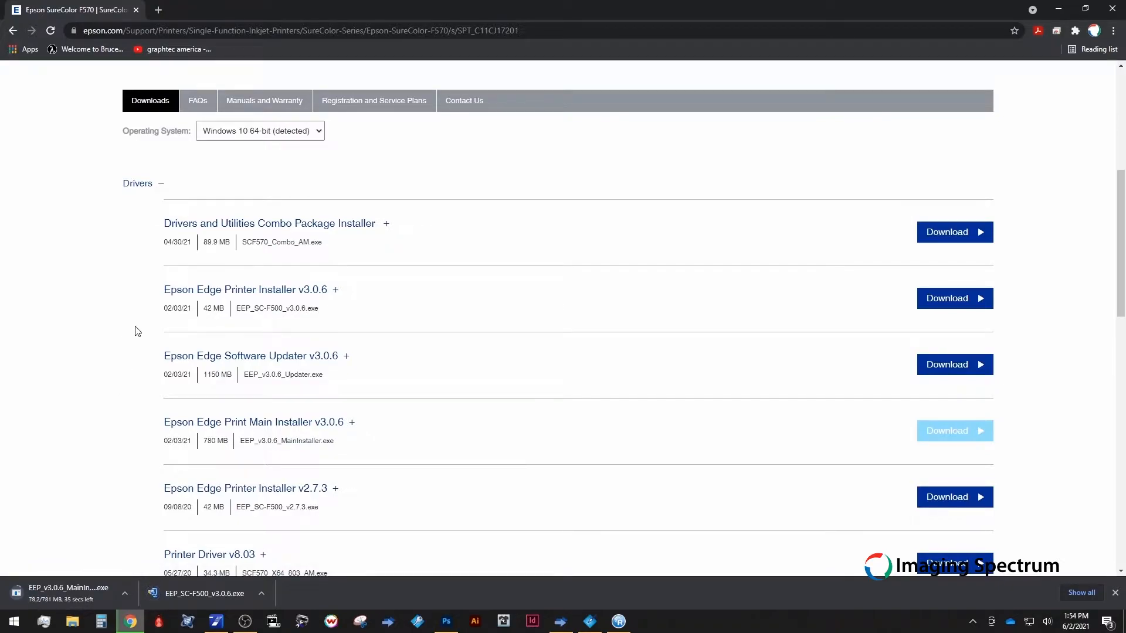
scroll(137, 332, down, 2)
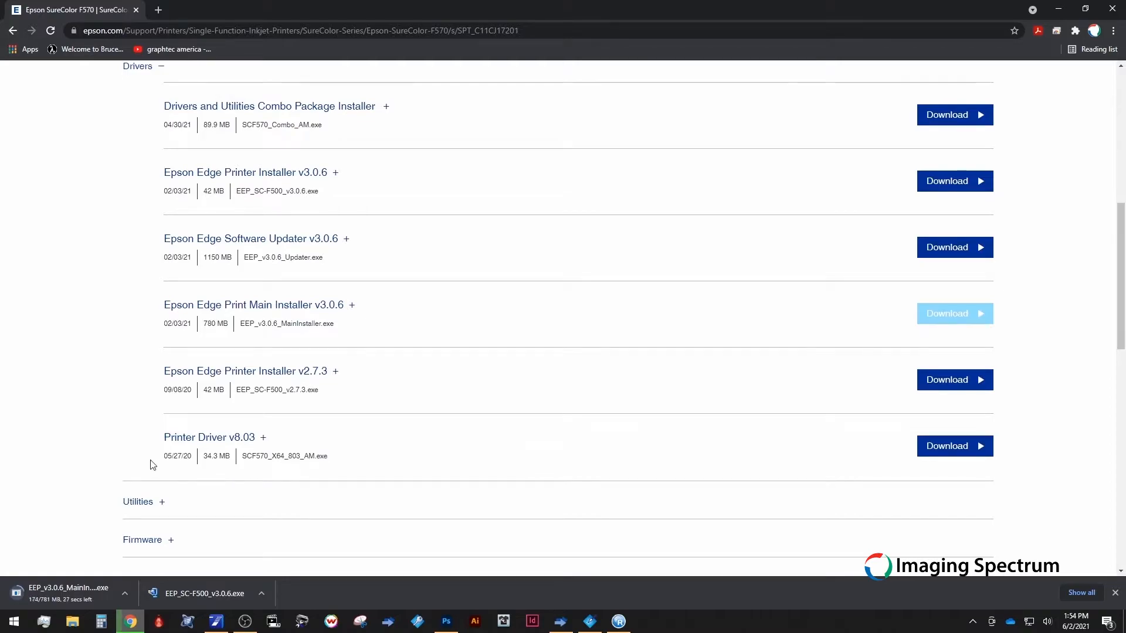
click(948, 455)
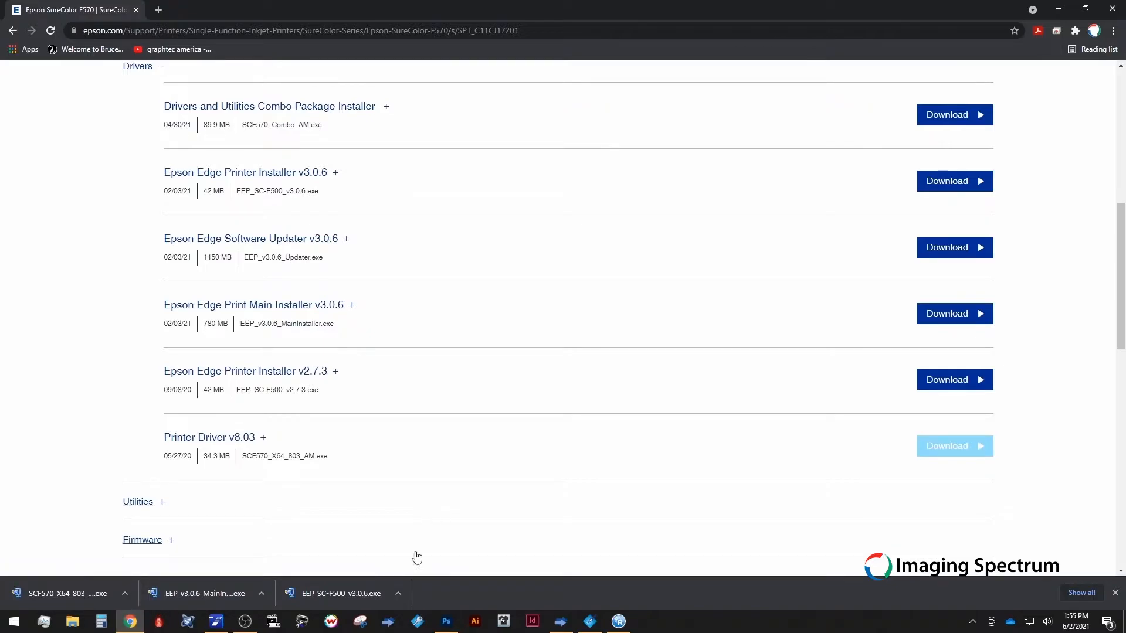
Step: Show the downloaded EEP_SC-F500_v3.0.6.exe in its folder to check the three installer files
click(397, 594)
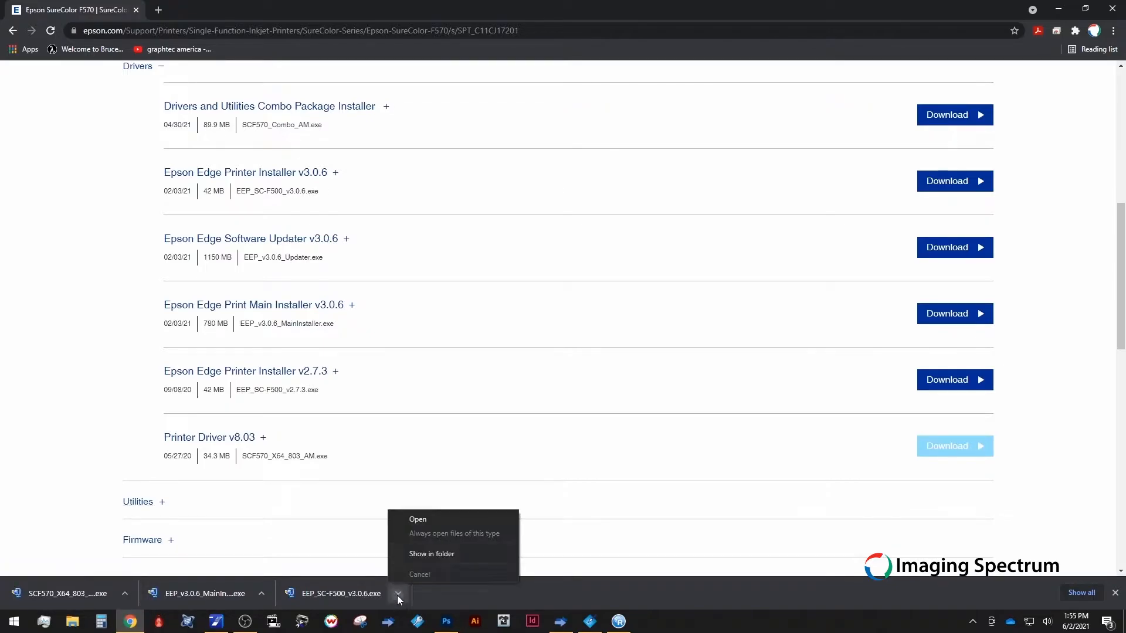
click(412, 554)
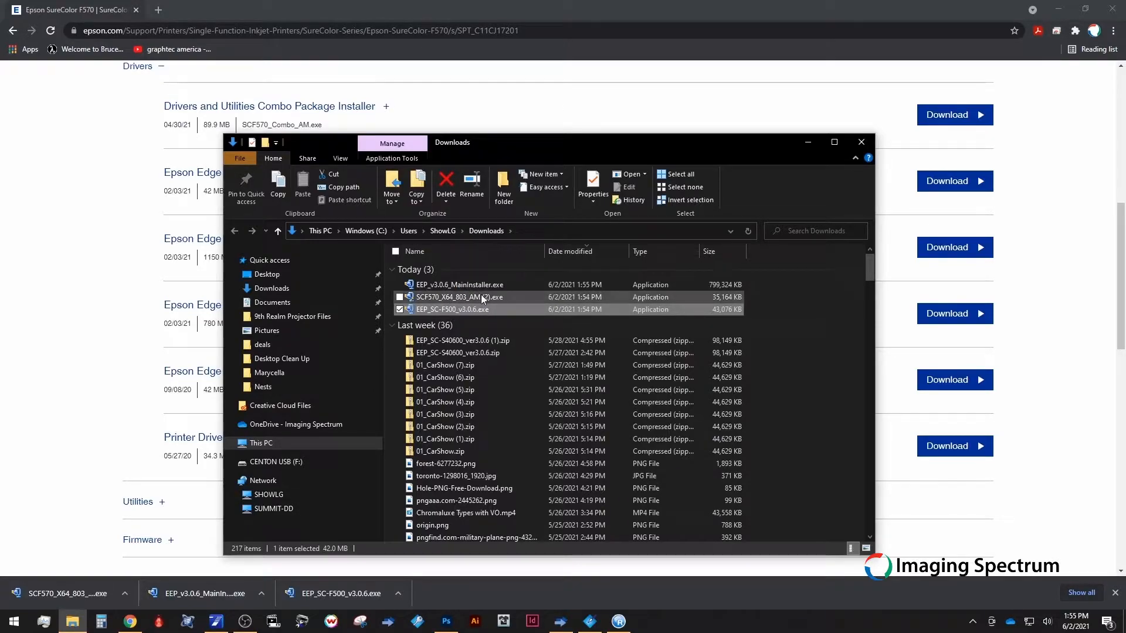
click(80, 346)
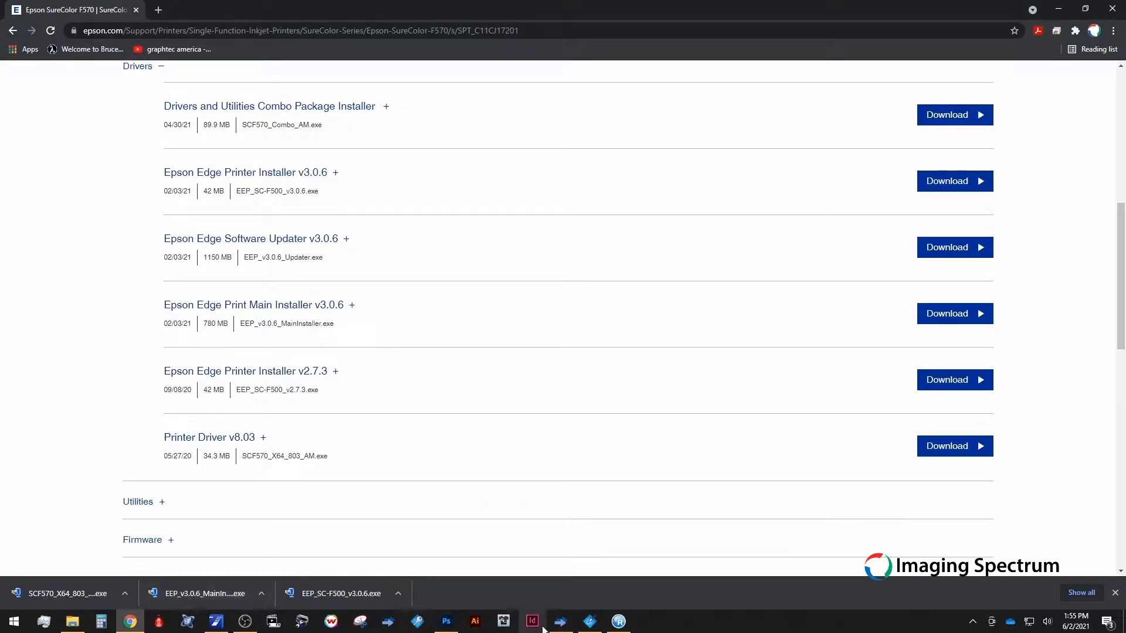
Step: Switch to Epson Edge Print and add IS-ECSC-logo-color-2019.png from the Imaging Spectrum Assets folder as a job
click(216, 624)
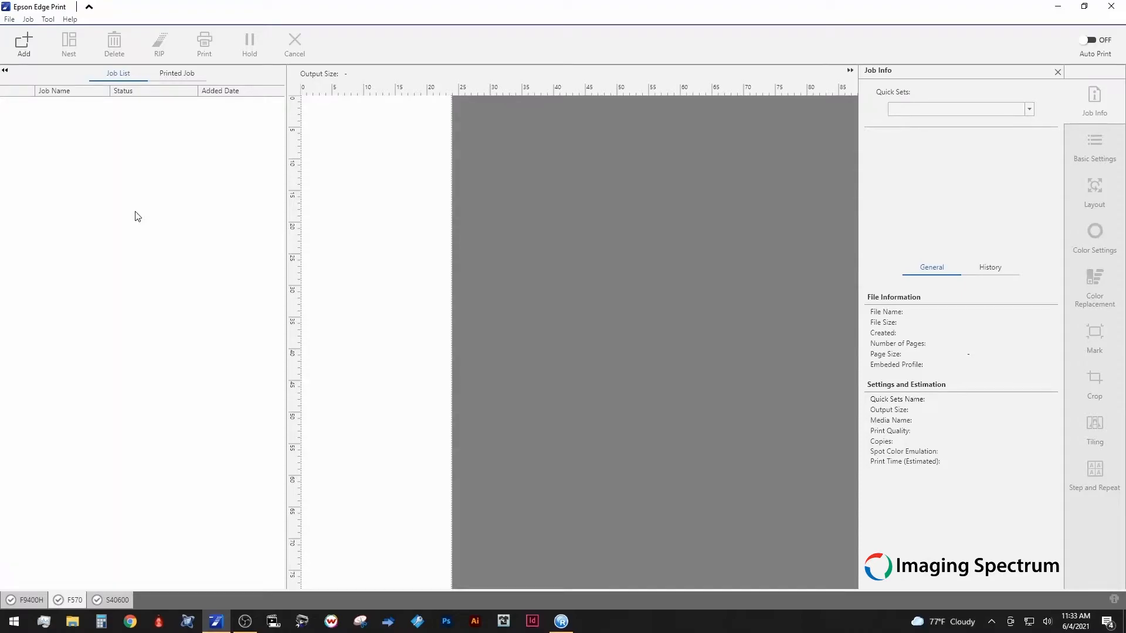
click(26, 42)
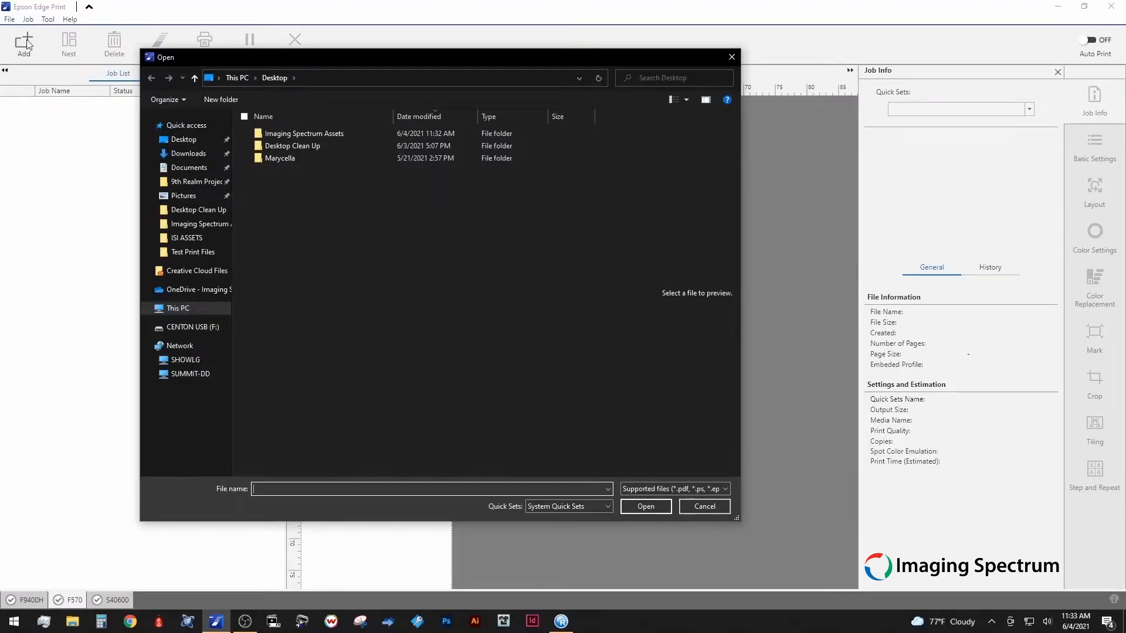
double_click(318, 132)
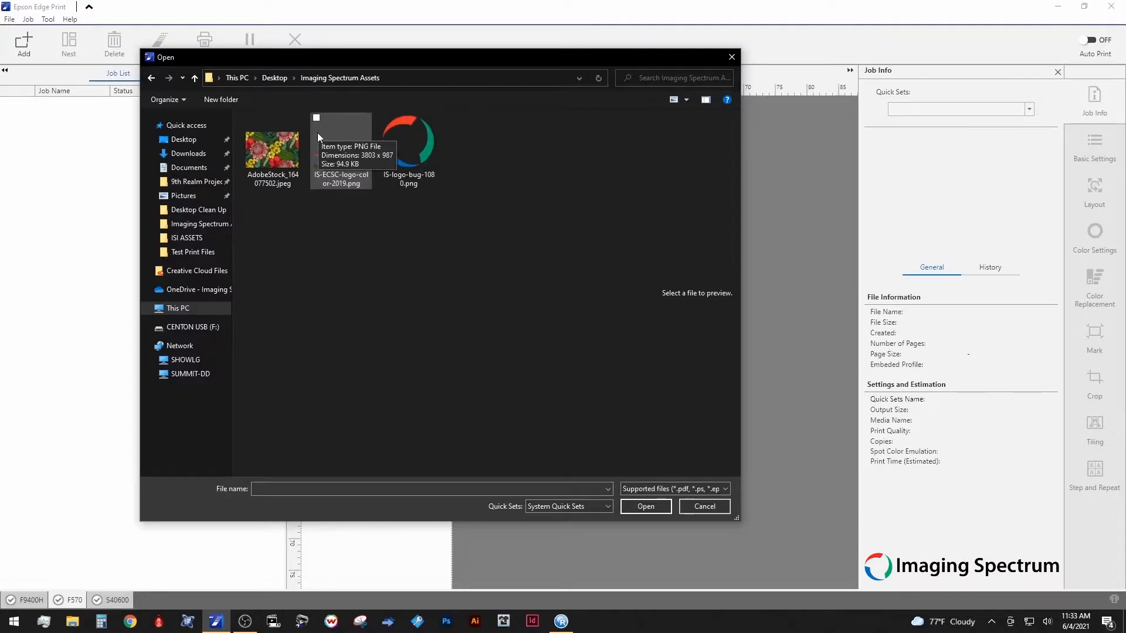
click(344, 170)
click(647, 507)
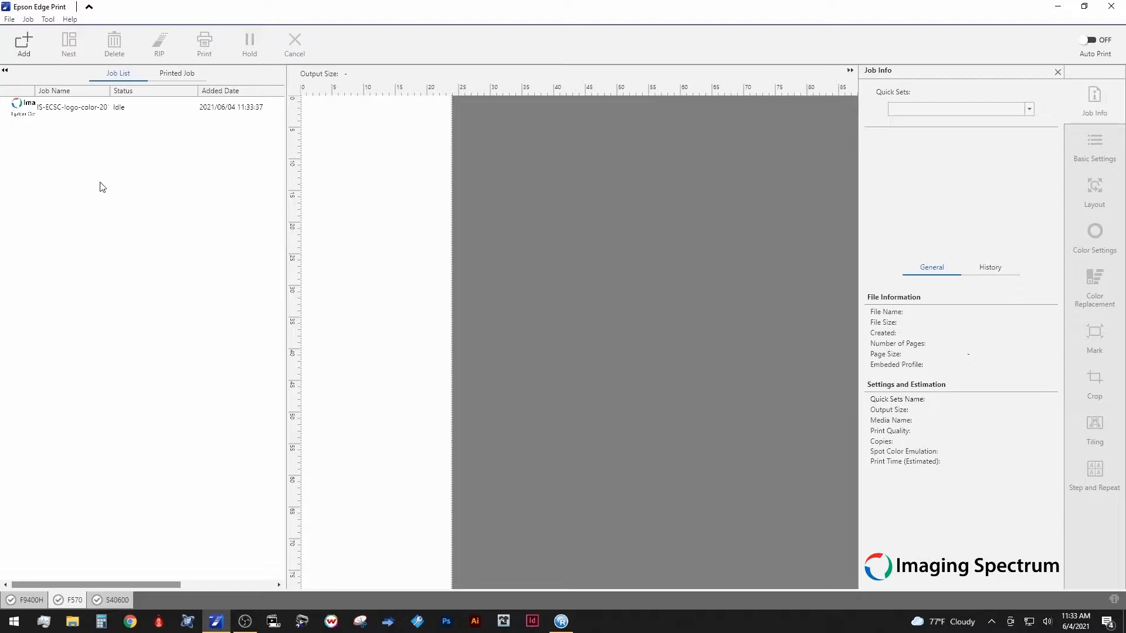
Step: Select the IS-ECSC-logo-color-2019.png job and examine its placement in an enlarged layout preview
click(81, 115)
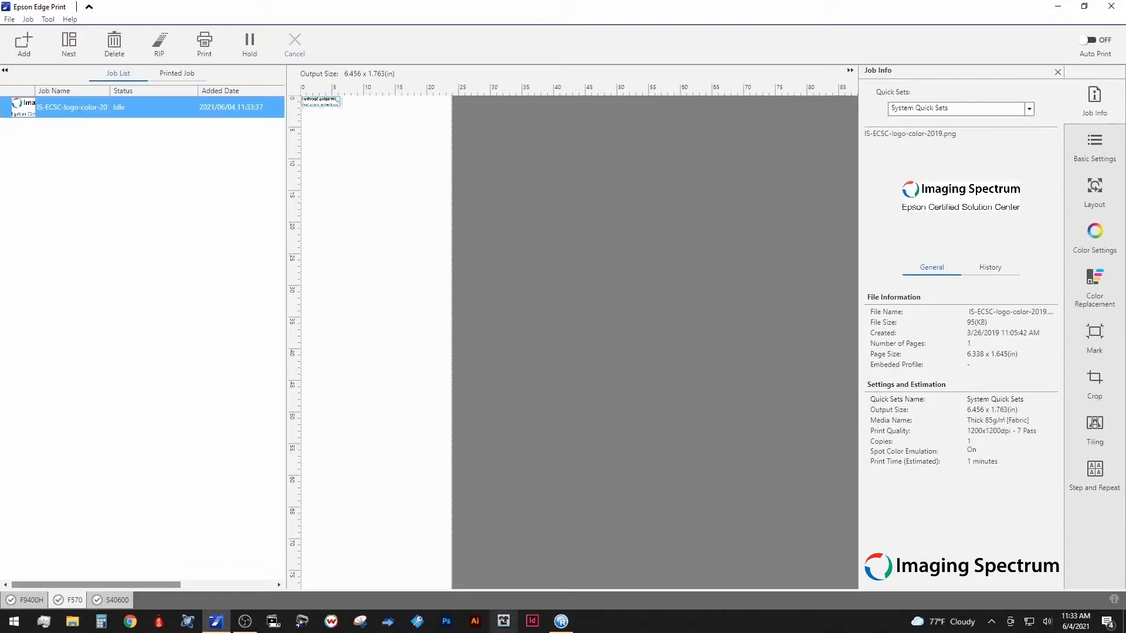
click(584, 559)
click(584, 558)
click(584, 559)
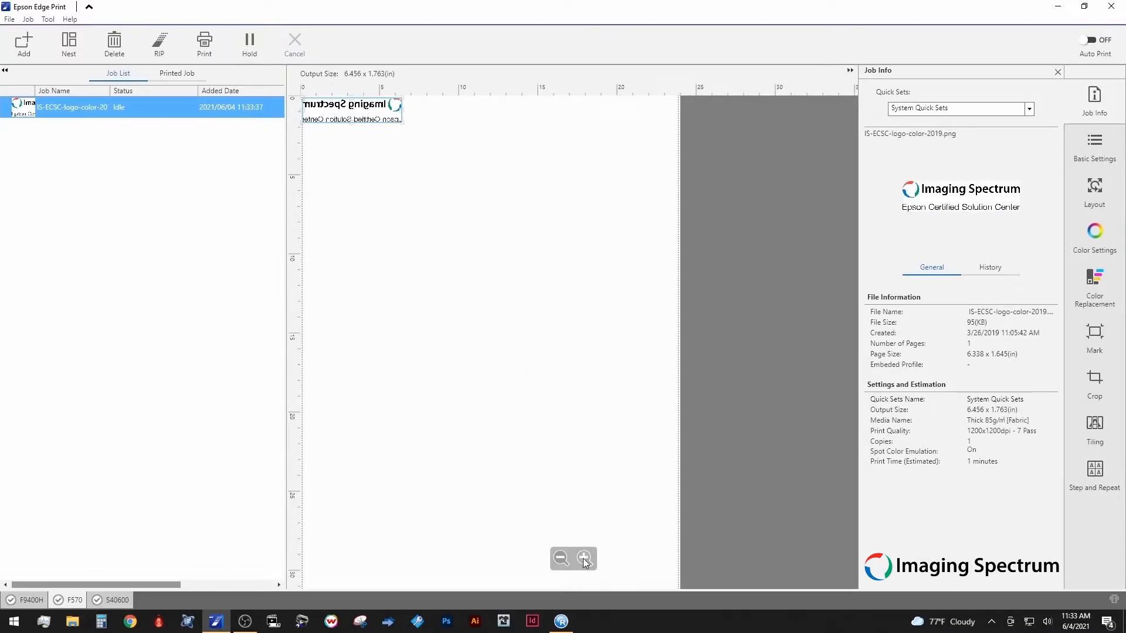
click(584, 559)
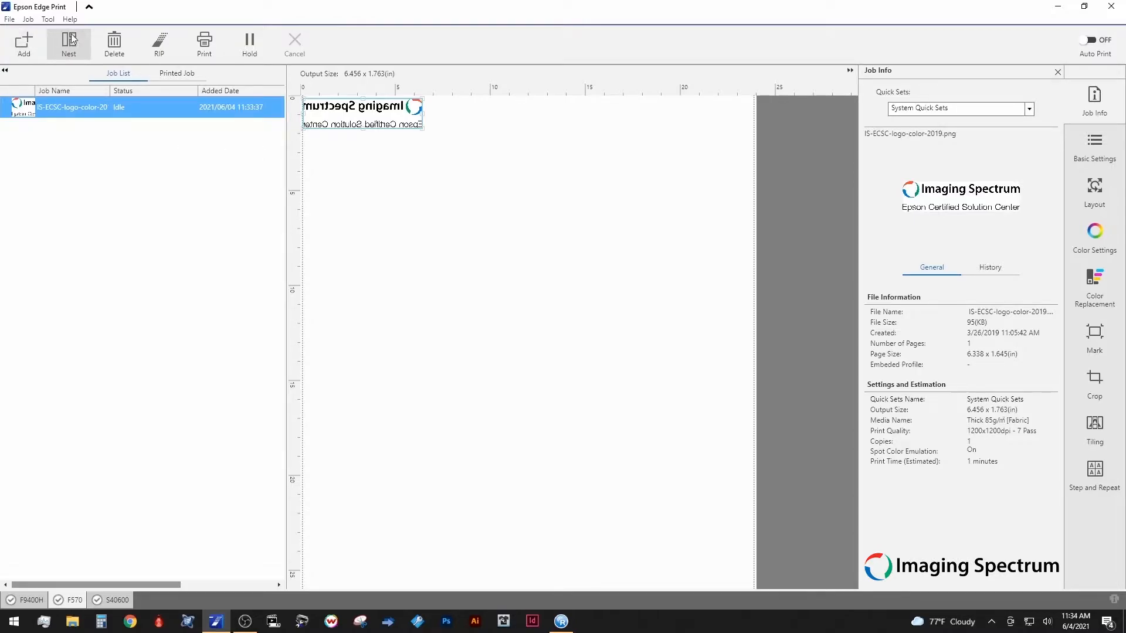
Step: Add IS-logo-bug-1080.png from the Imaging Spectrum Assets folder as a second job
click(23, 49)
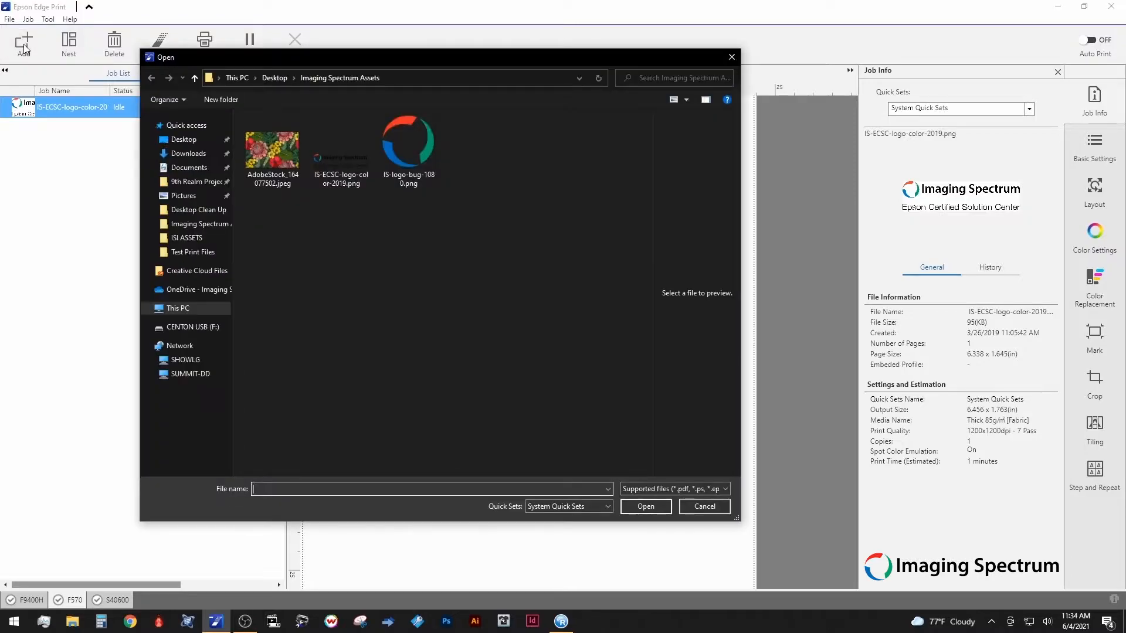
click(404, 159)
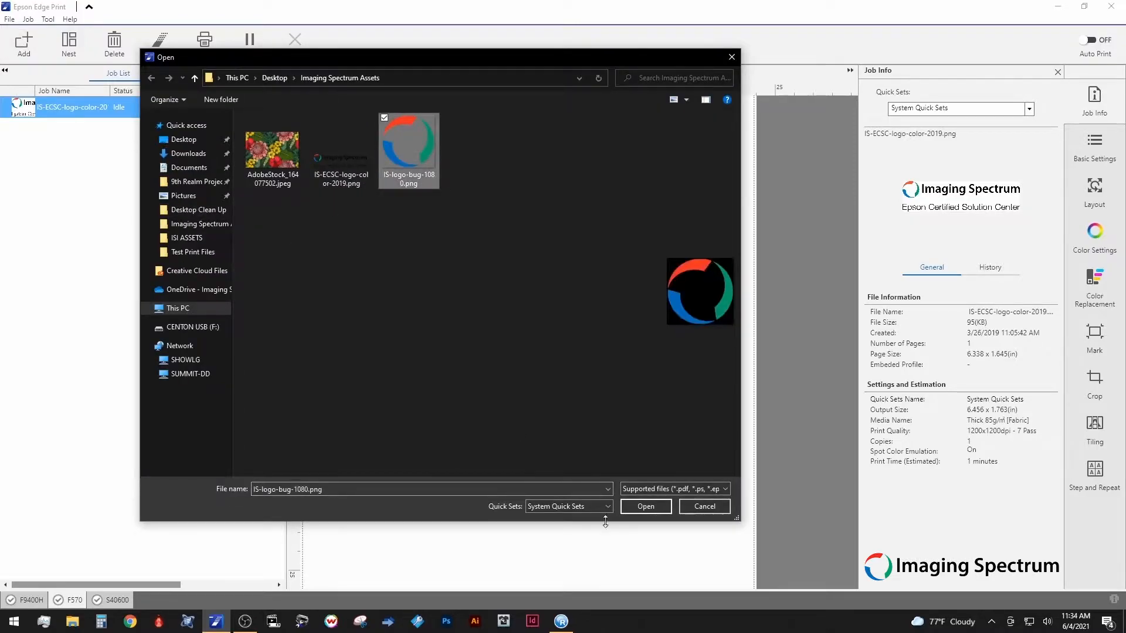
click(646, 507)
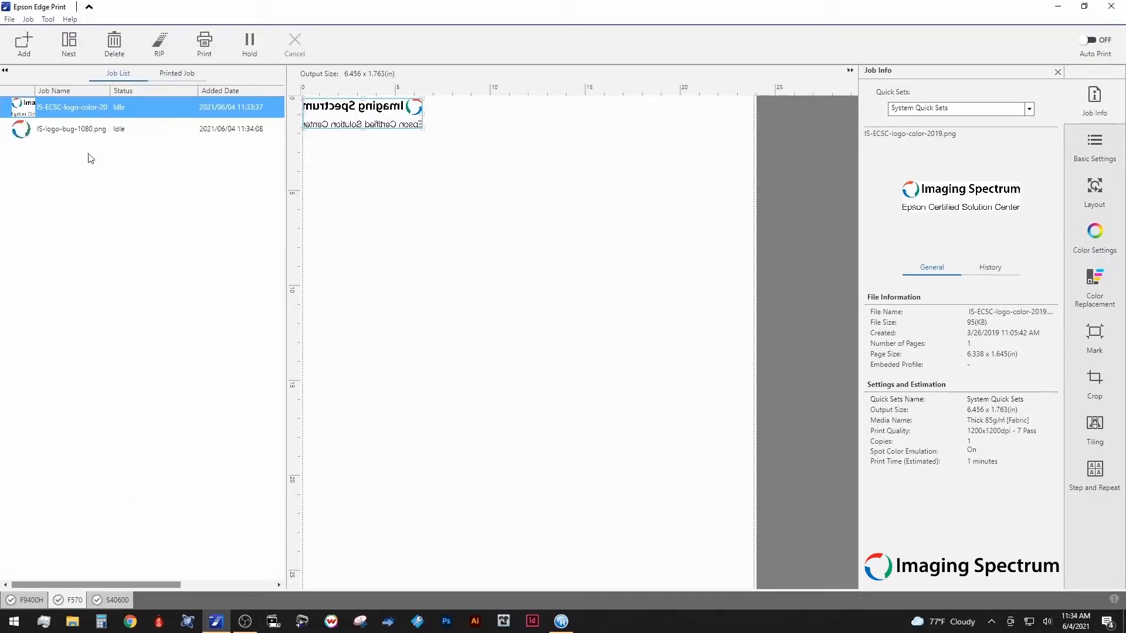
Step: Scale the IS-logo-bug-1080.png image down proportionally to about 10 x 10 in
click(76, 130)
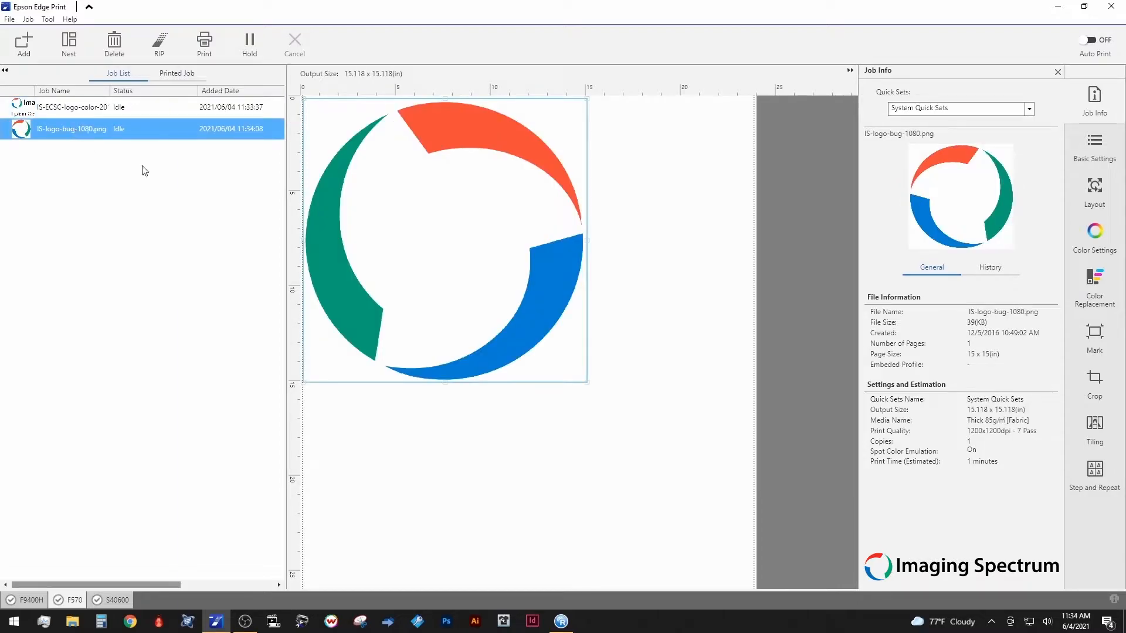
drag(586, 383, 493, 253)
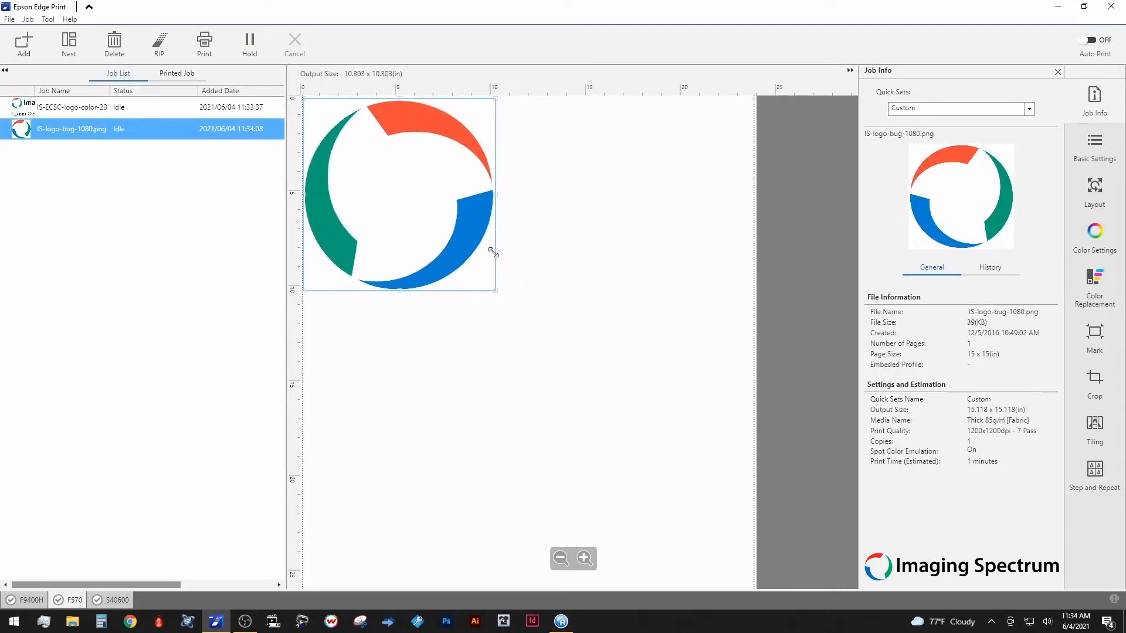
click(84, 111)
click(73, 131)
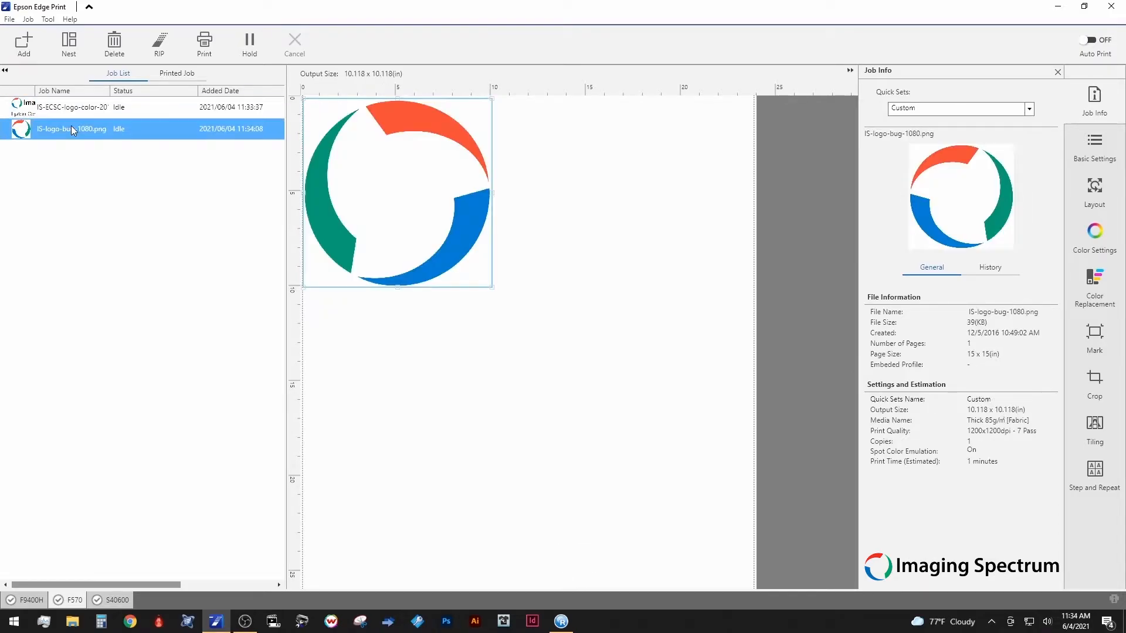
Step: Create a nesting job from the IS-logo-bug-1080.png job and keep its contents expanded in the job list
click(69, 47)
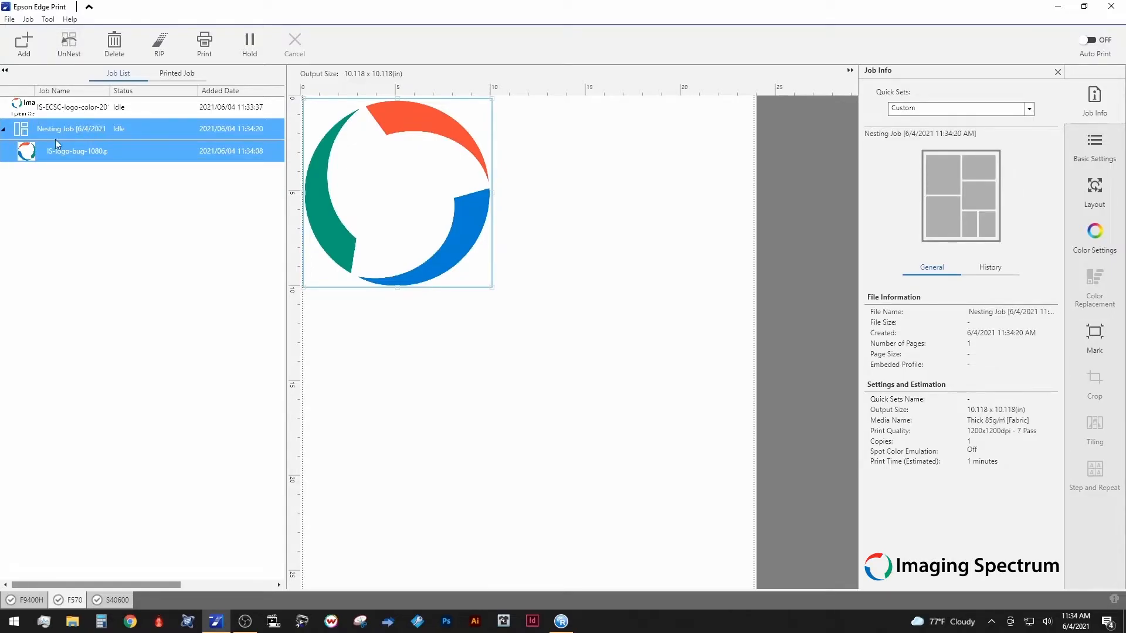
click(4, 130)
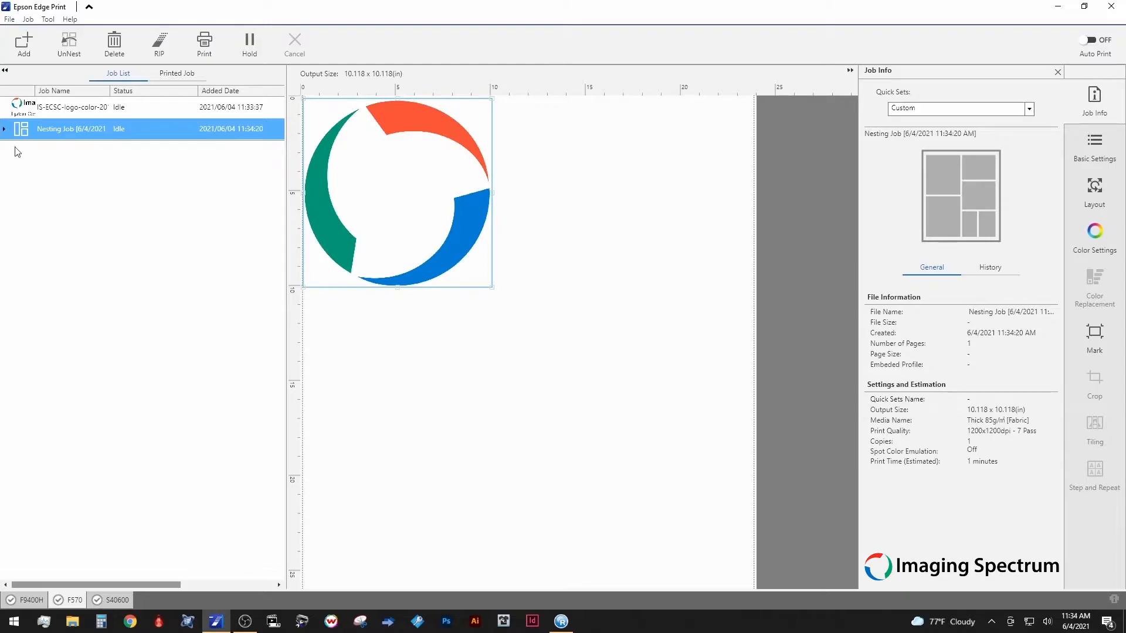
click(4, 129)
Step: Move the IS-ECSC-logo-color-2019.png job into the nesting job and place its image beside the circular logo at the media's top edge
click(59, 112)
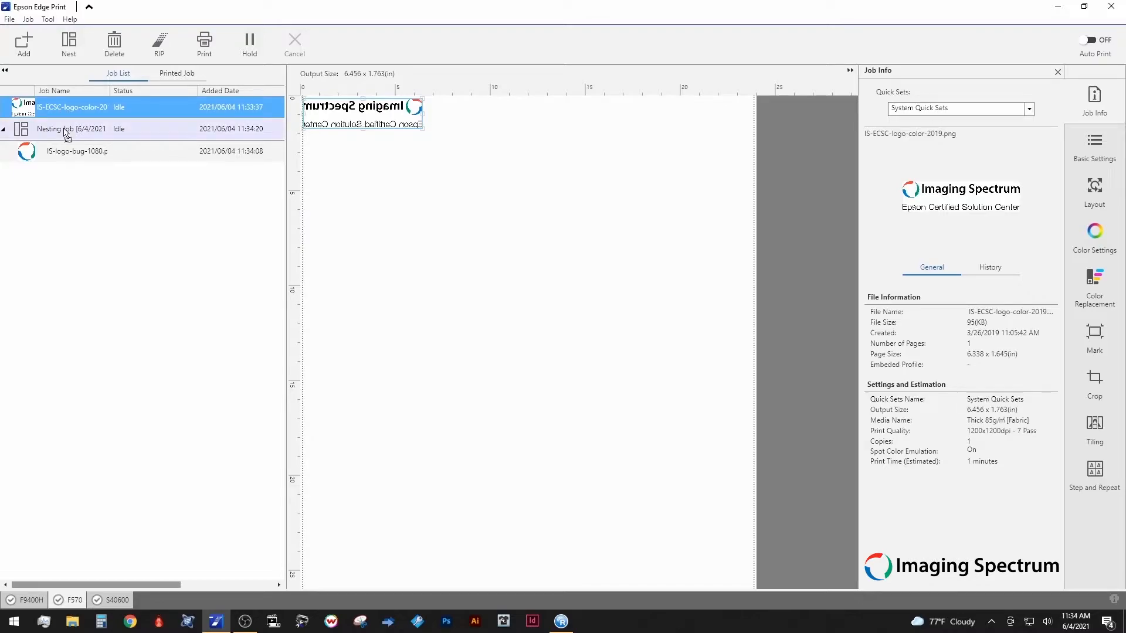
drag(66, 134, 67, 134)
drag(385, 306, 588, 94)
drag(588, 94, 588, 94)
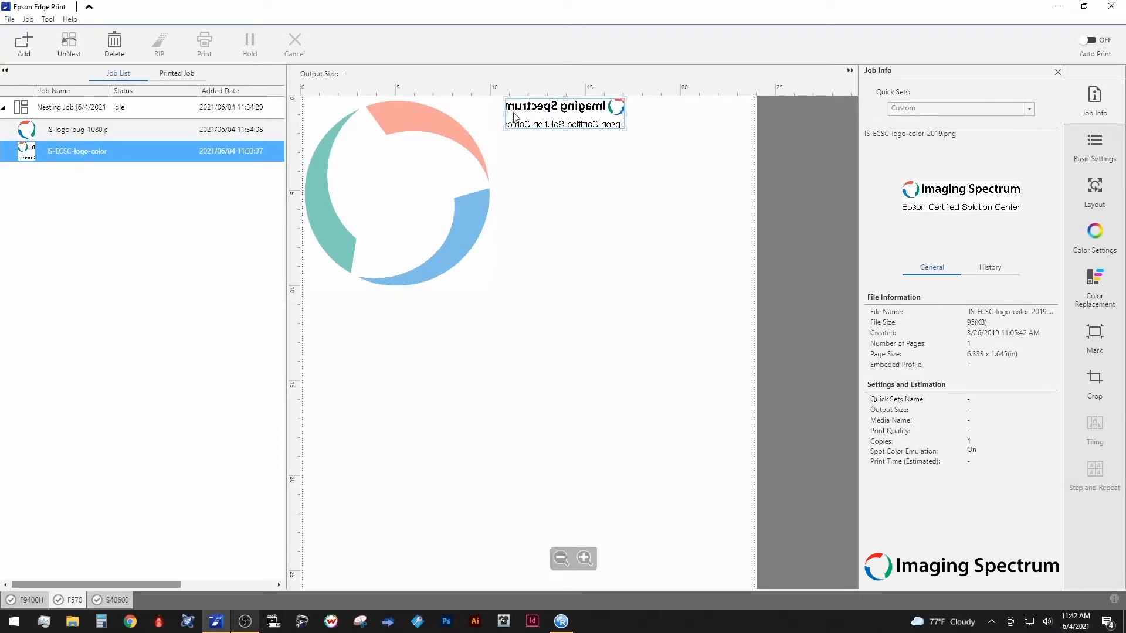
Step: Set the layout copies of the nested IS-logo-bug-1080.png image to 2
click(448, 139)
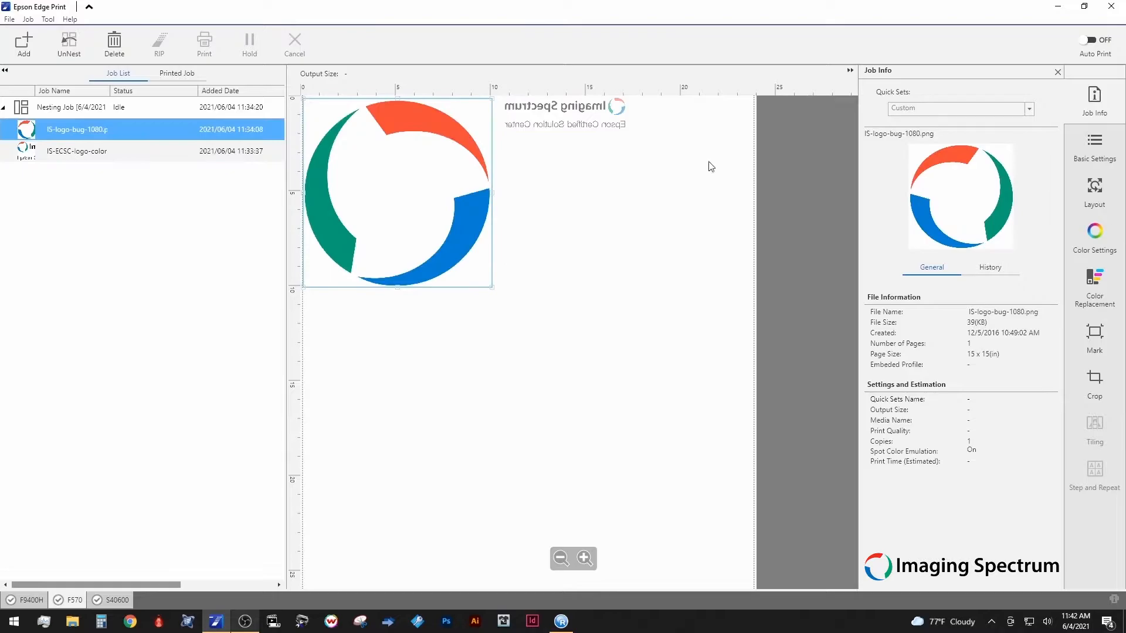
click(1093, 144)
click(1095, 188)
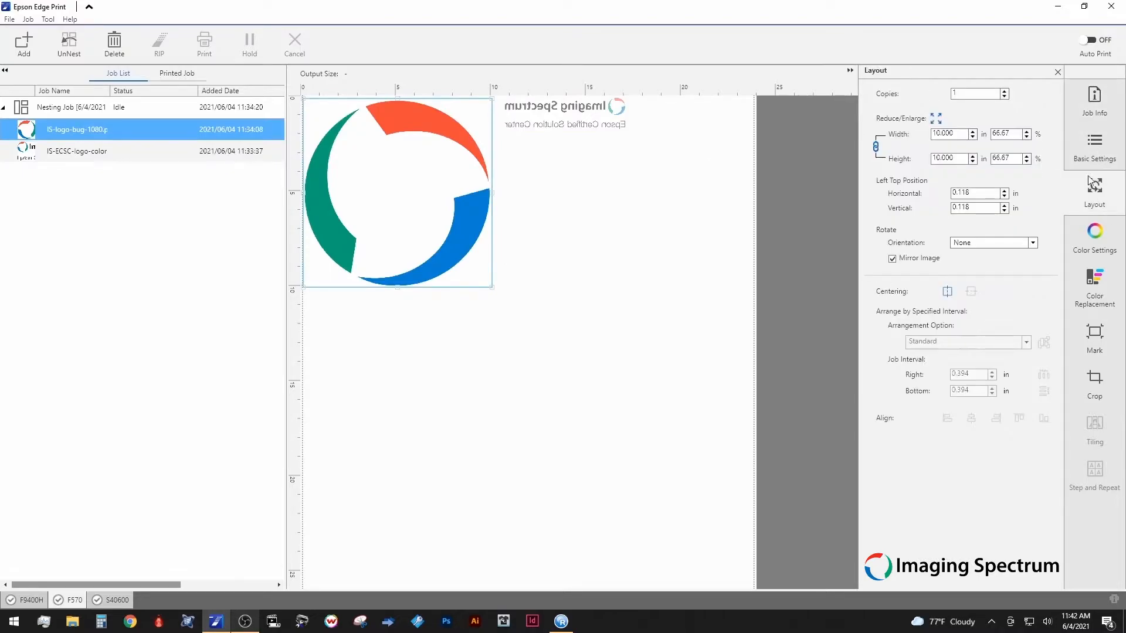
click(1005, 91)
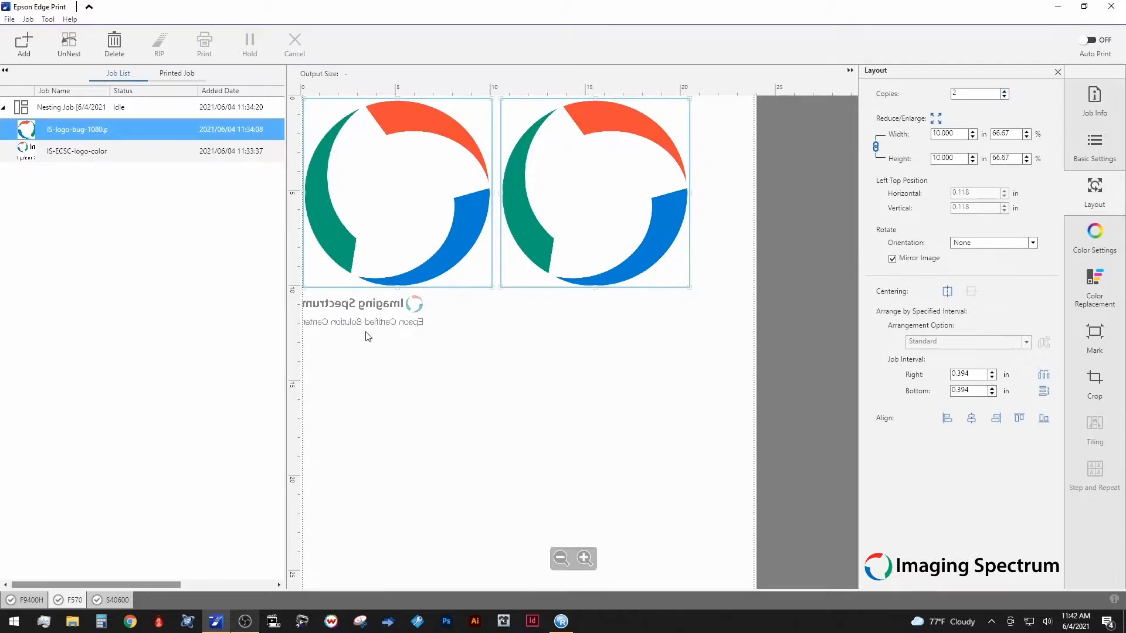
Step: Scale the nested IS-ECSC-logo-color-2019.png image down proportionally to 79%
click(374, 315)
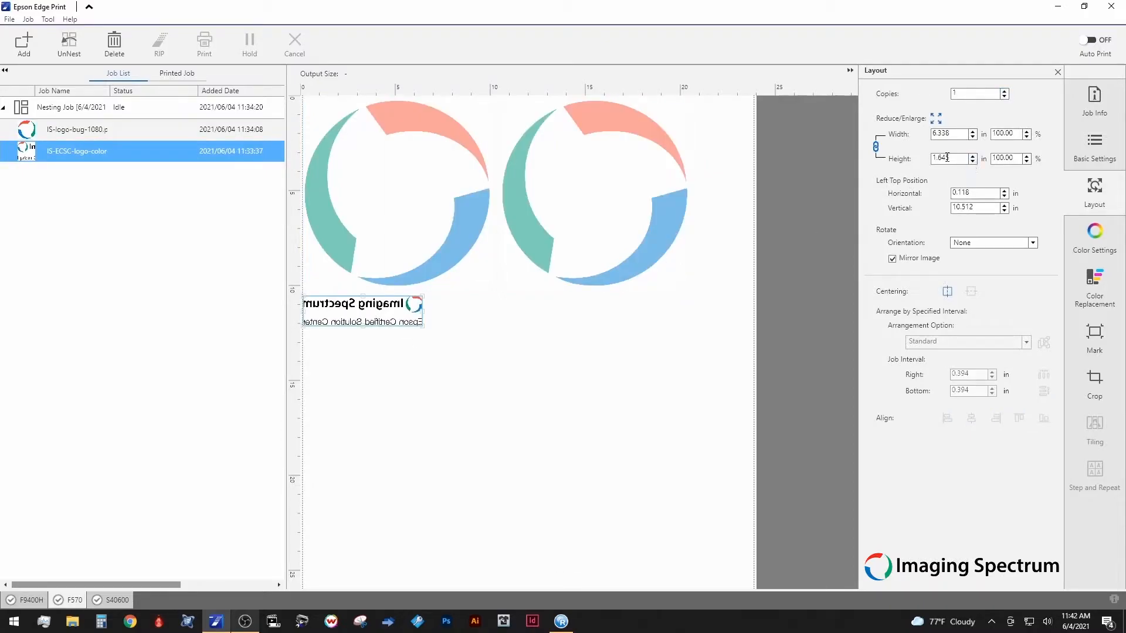
click(1026, 137)
drag(1026, 139, 1026, 138)
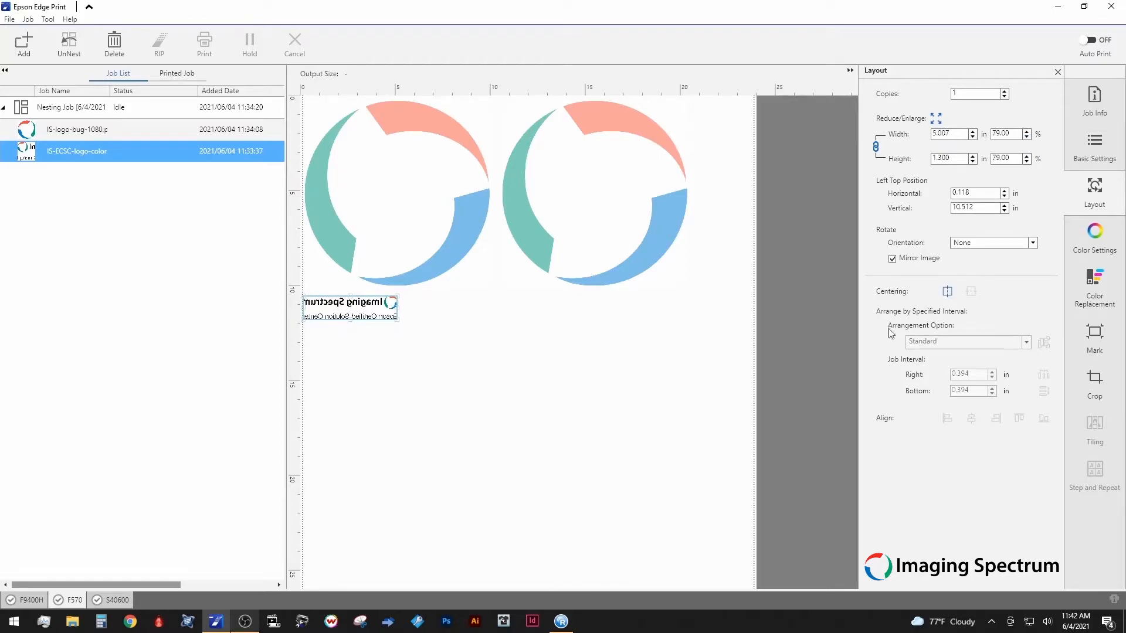
Step: Unnest the IS-ECSC-logo-color-2019.png and IS-logo-bug-1080.png jobs from the nesting job
click(404, 236)
click(57, 152)
click(69, 44)
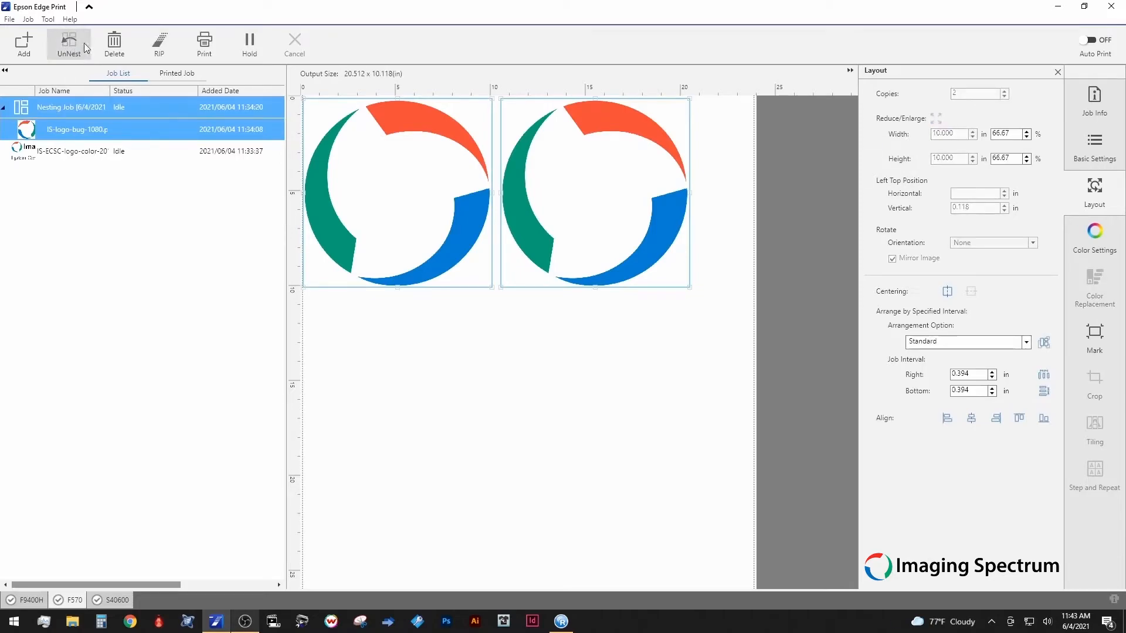
click(68, 42)
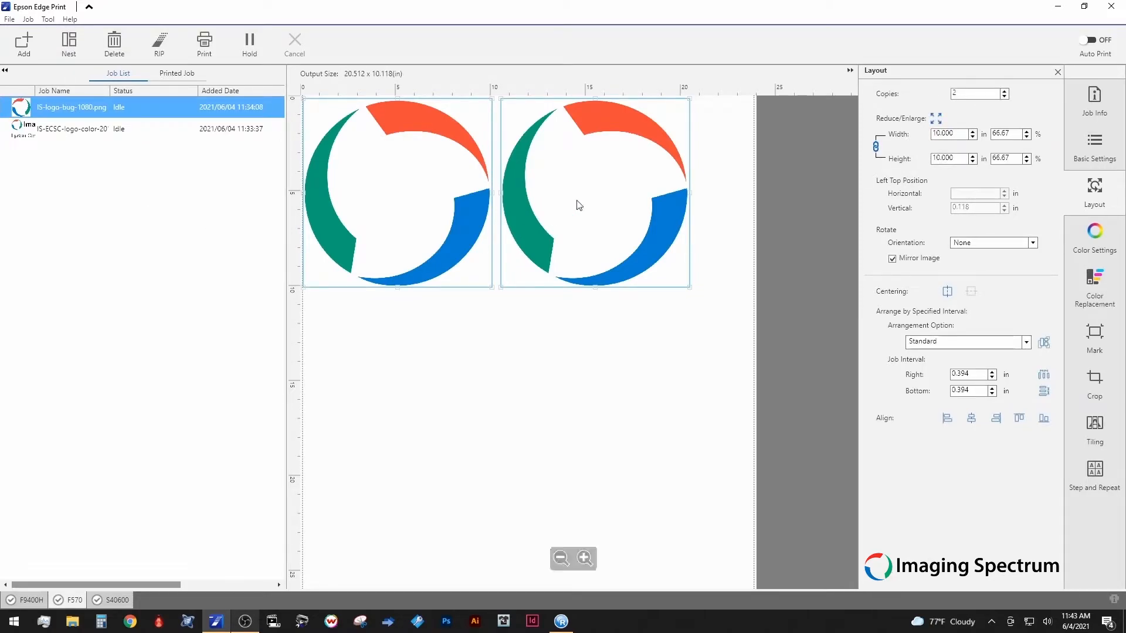
Step: Set the layout copies of the IS-logo-bug-1080.png job to 1 and display its job information
click(1004, 96)
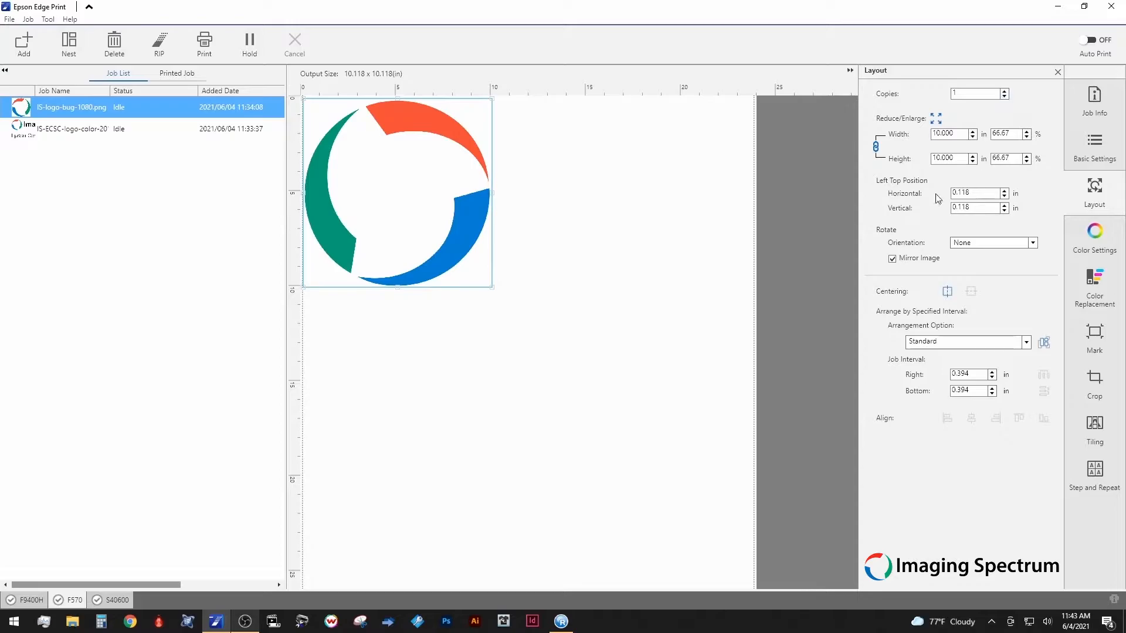
click(1089, 103)
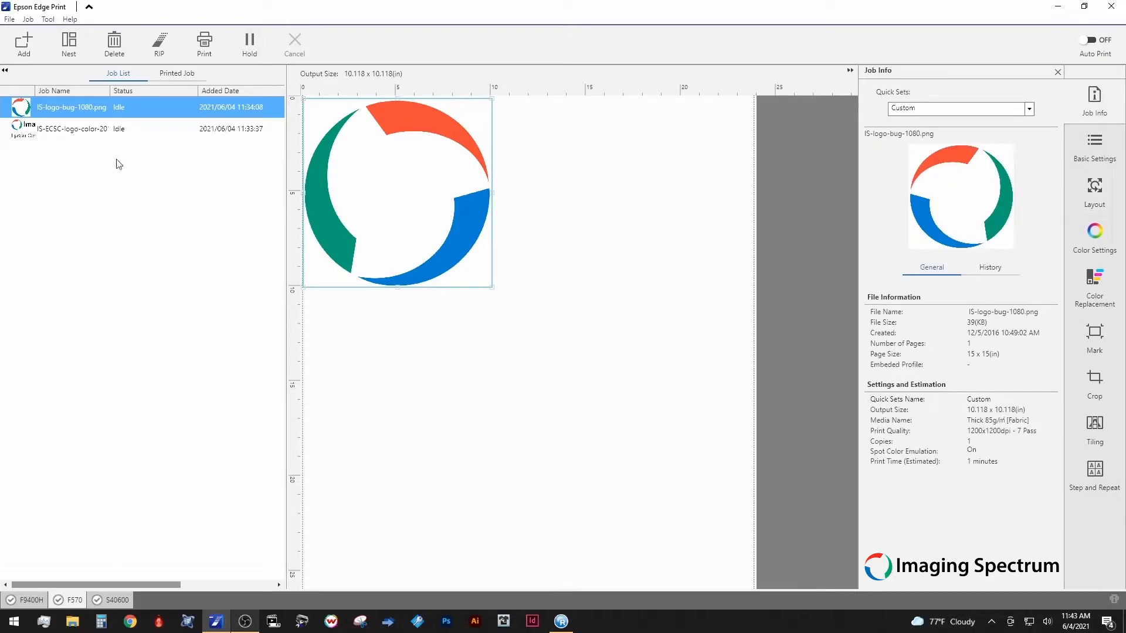
Step: Start deleting the IS-logo-bug-1080.png job, decline the deletion, and RIP the job instead
click(114, 51)
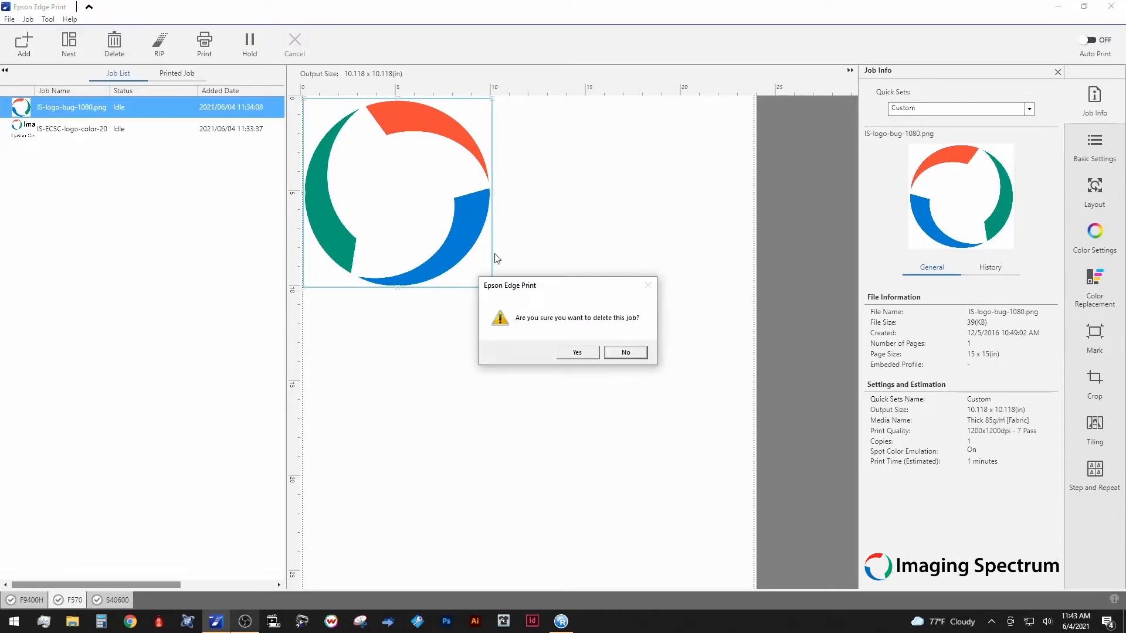
click(638, 356)
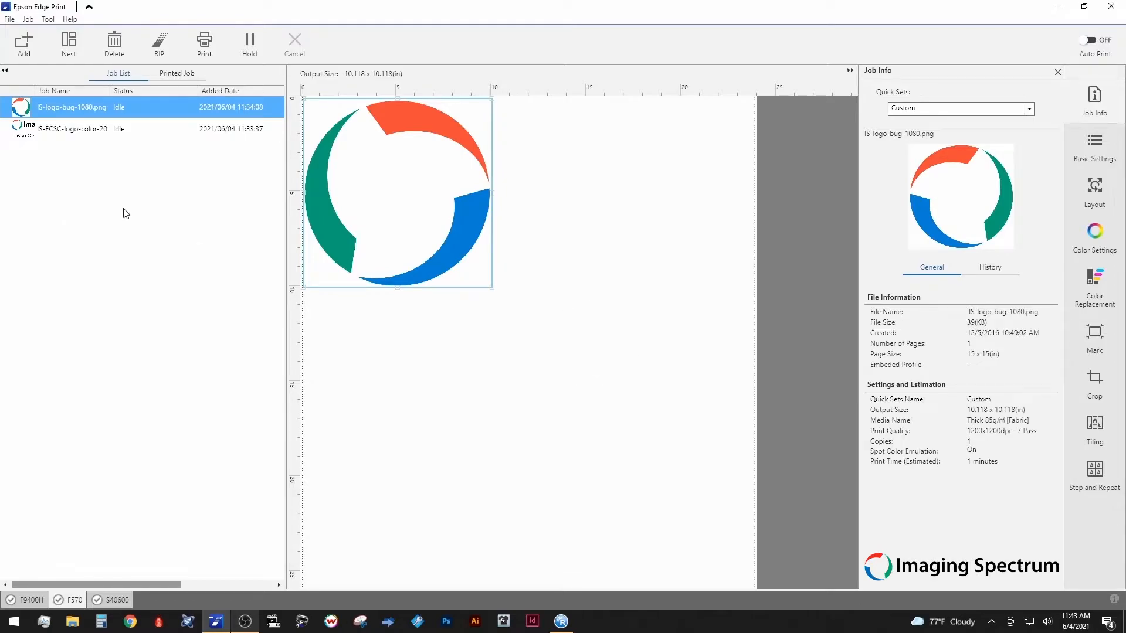
click(160, 46)
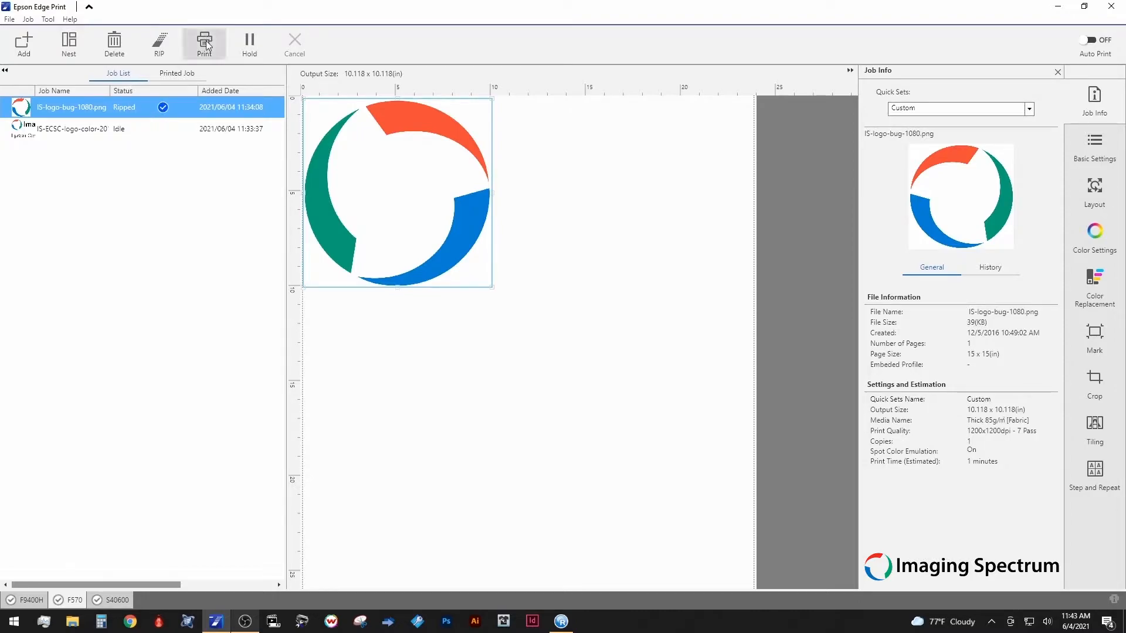
Step: Put the ripped IS-logo-bug-1080.png job on hold, leaving the IS-ECSC-logo-color-2019.png job free to print
click(118, 129)
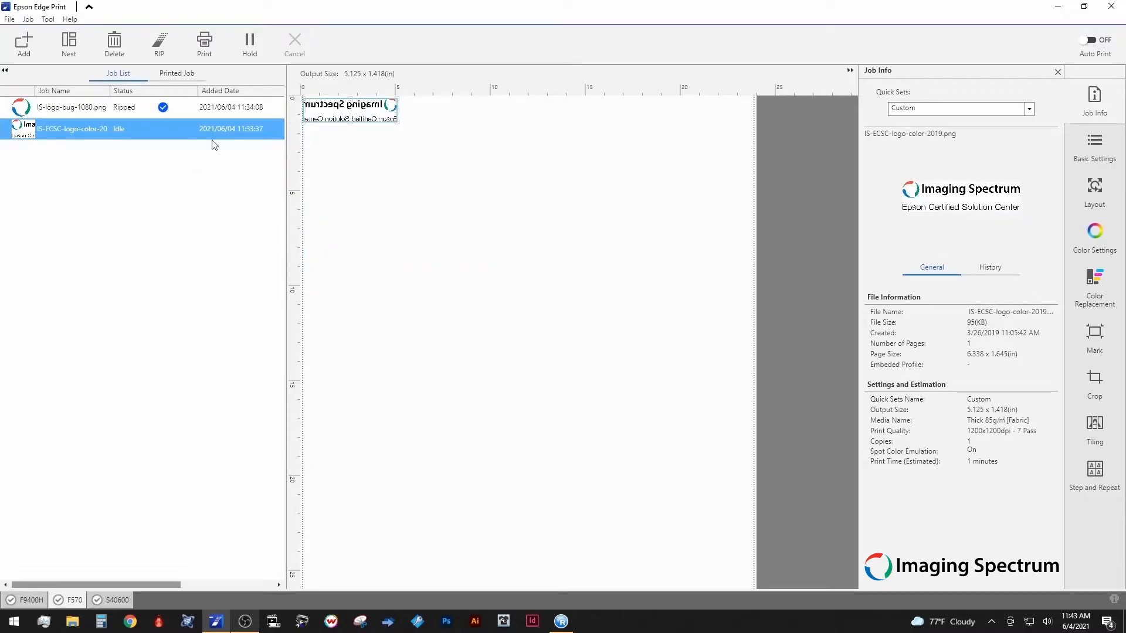
click(158, 115)
click(247, 46)
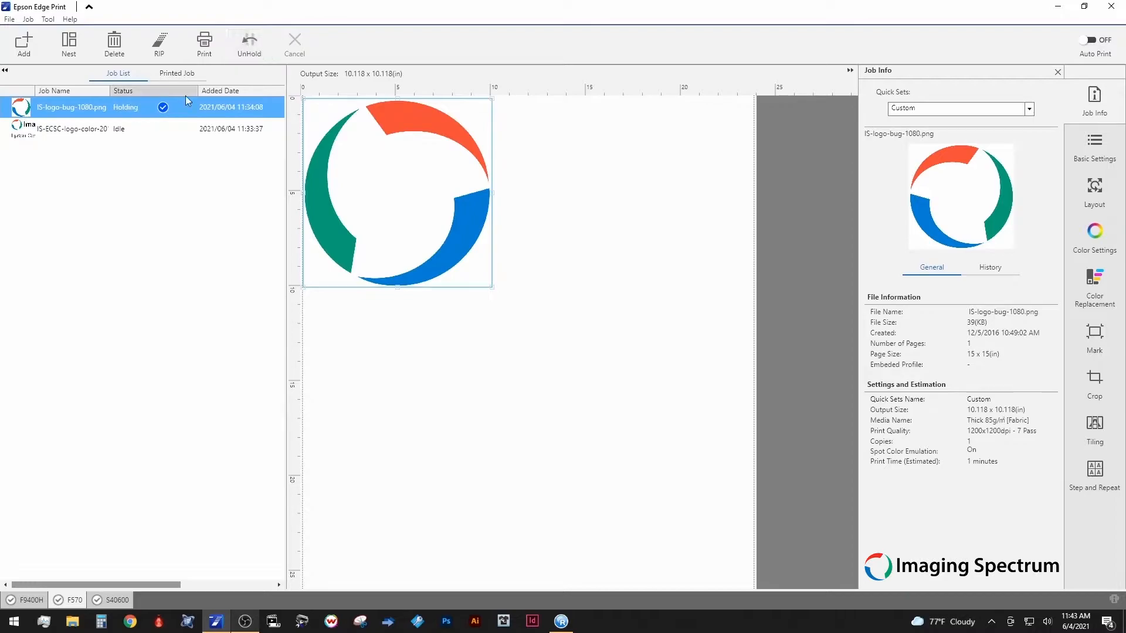
click(112, 131)
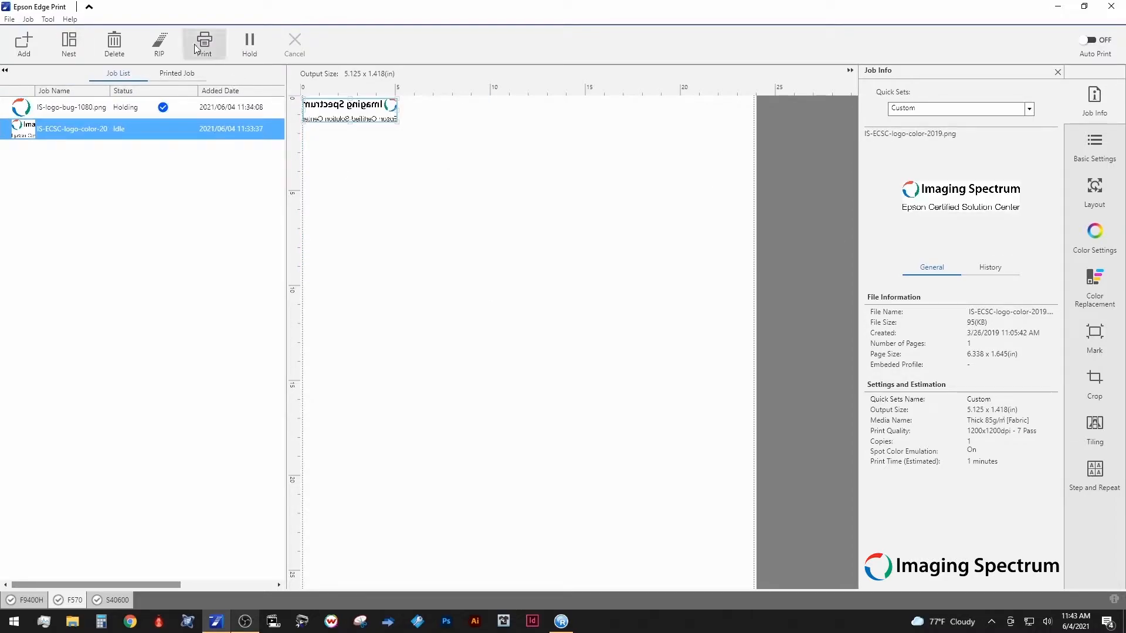
click(124, 113)
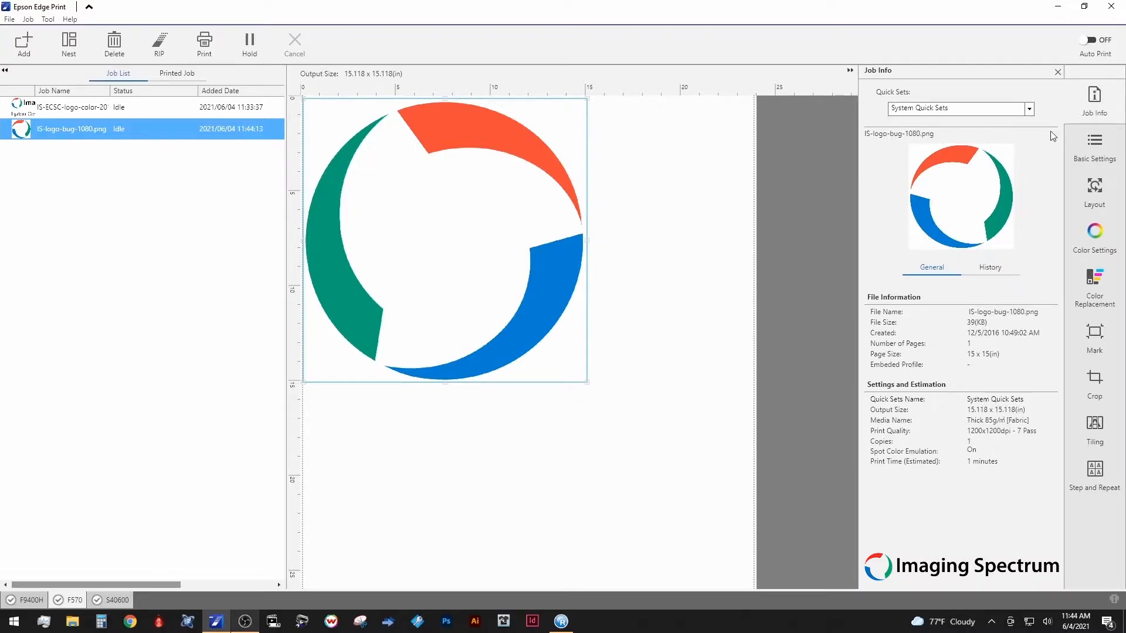
Step: Review the Quick Sets choices, general information and print history of the IS-logo-bug-1080.png job
click(1029, 109)
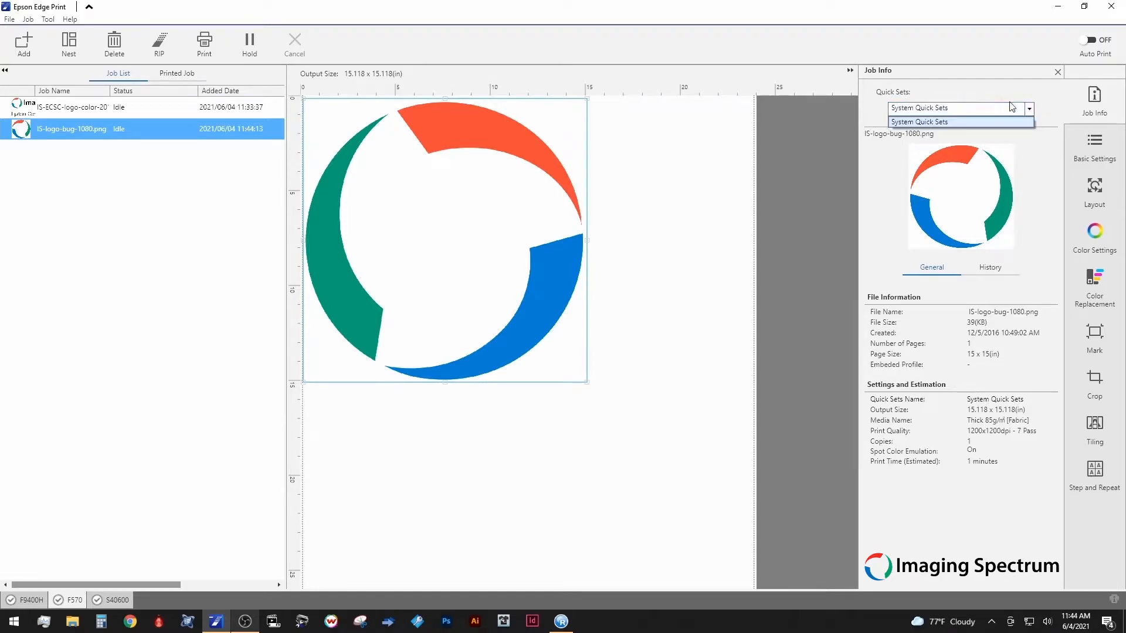
click(1027, 109)
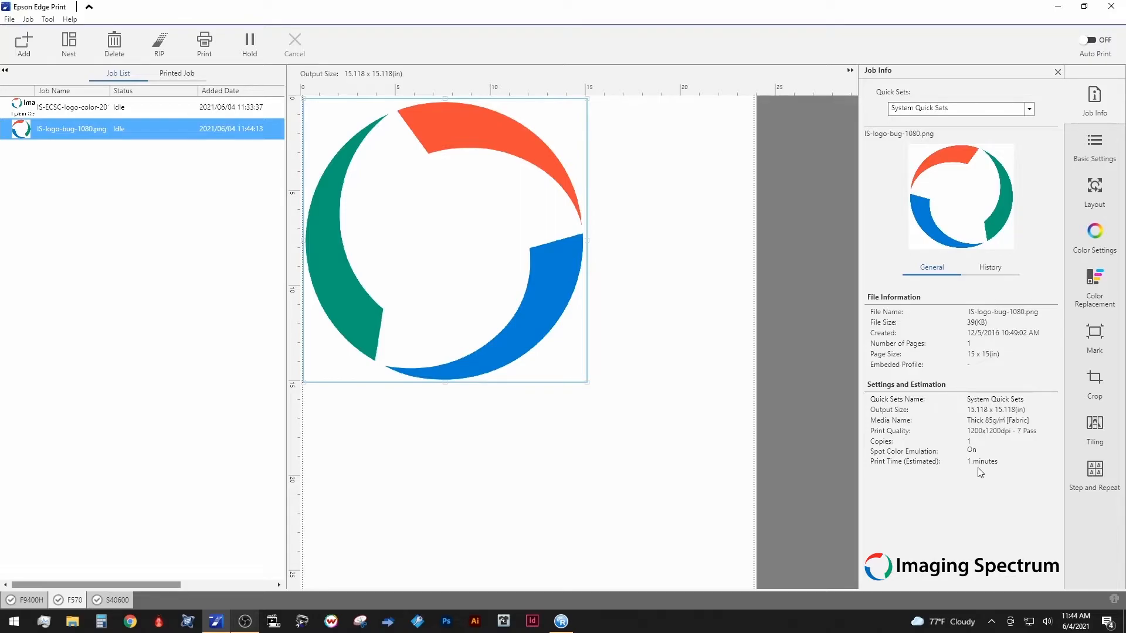
click(999, 271)
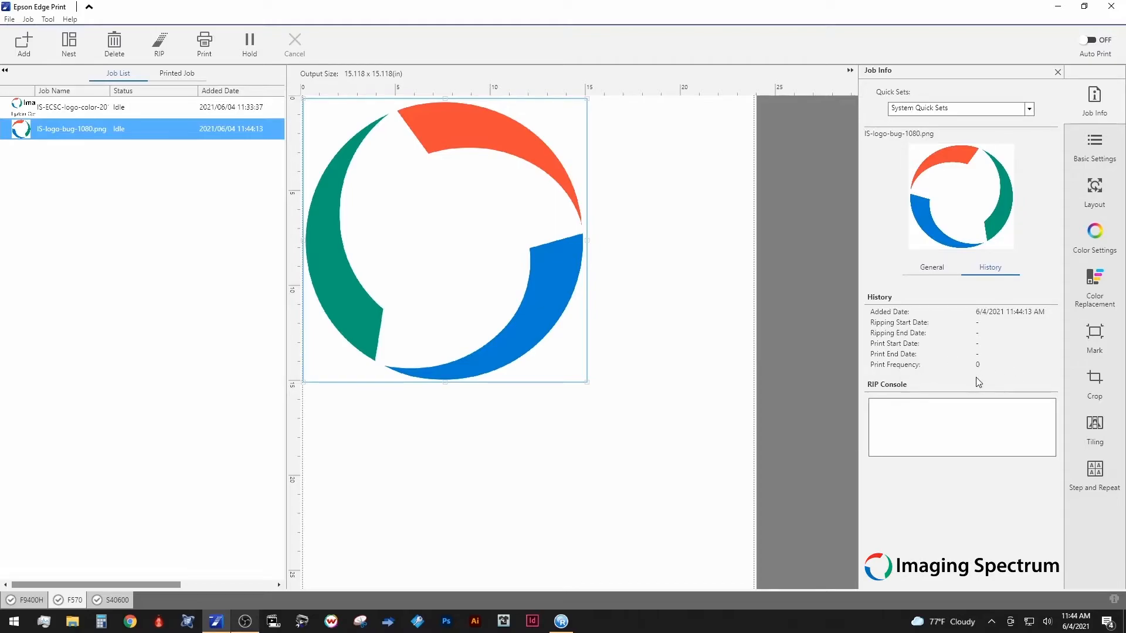
click(925, 272)
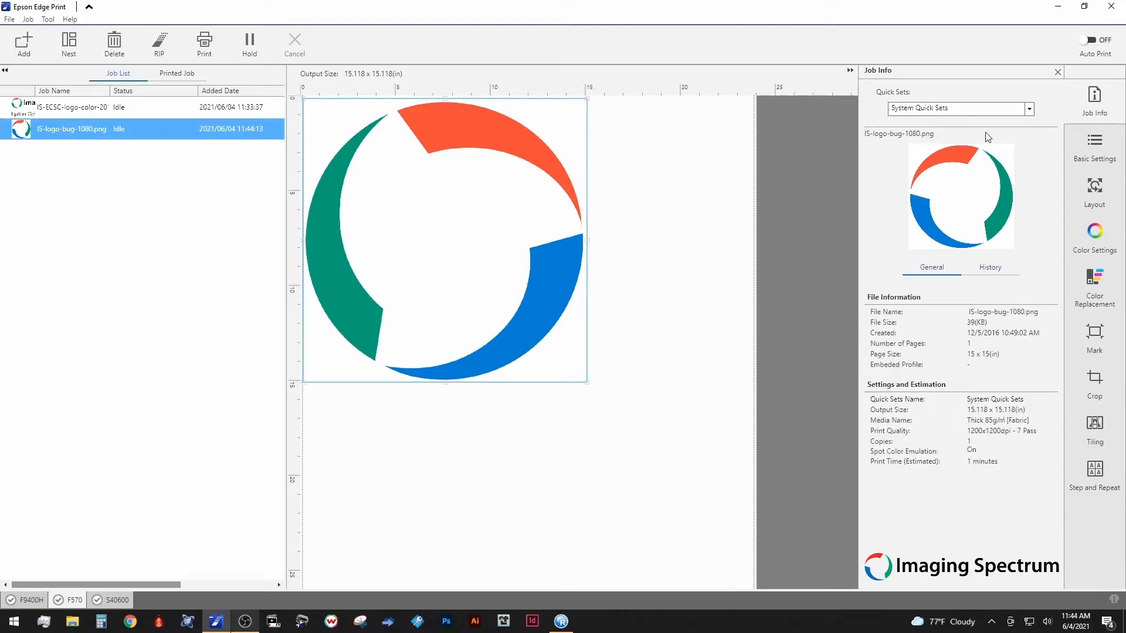
Step: Examine the available paper sources and roll media sizes in the basic settings of the IS-logo-bug-1080.png job
click(1096, 140)
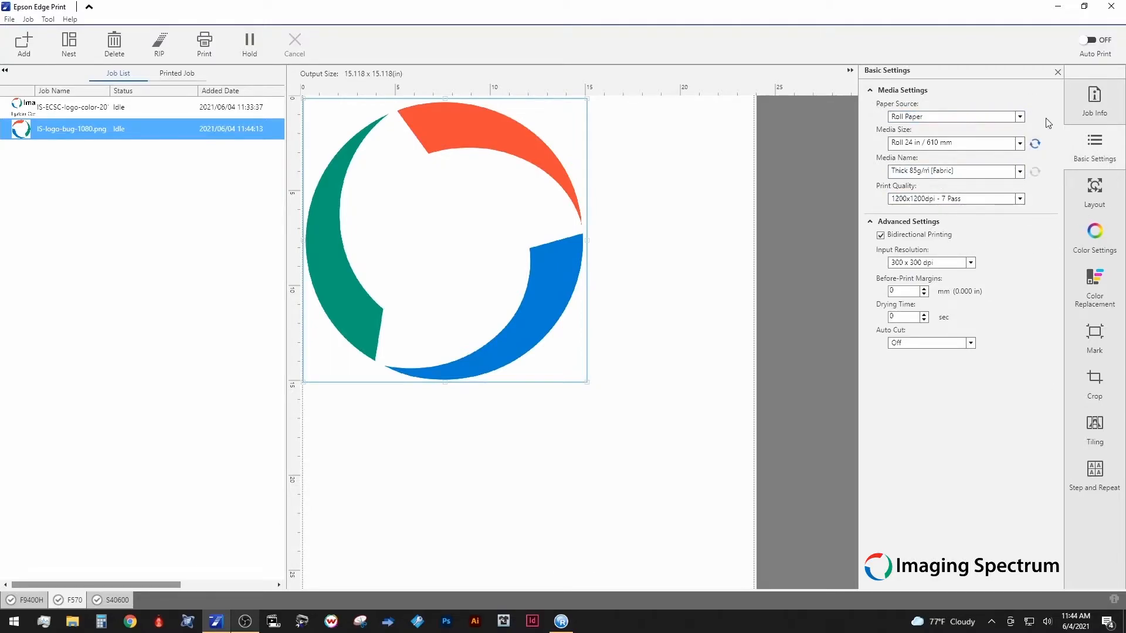
click(1014, 117)
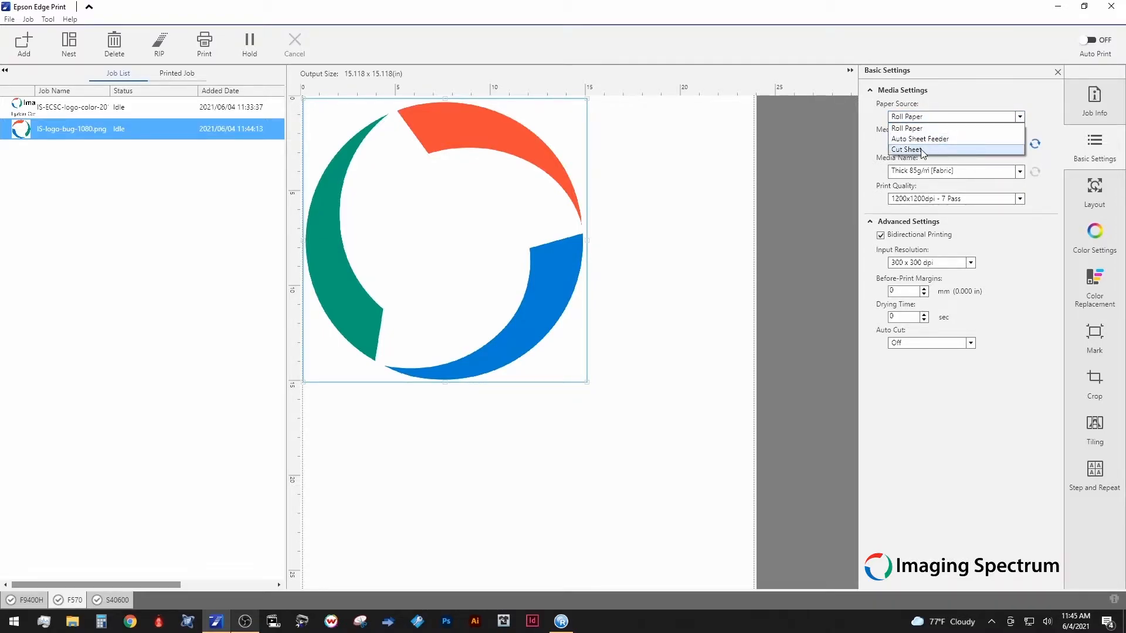
click(1030, 234)
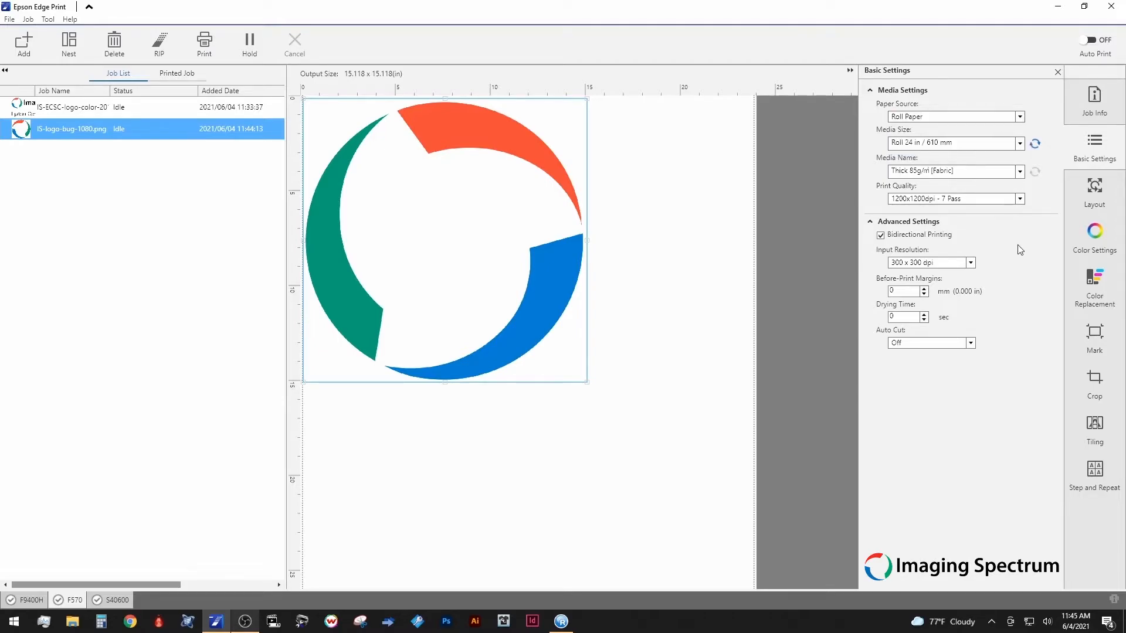
click(1016, 144)
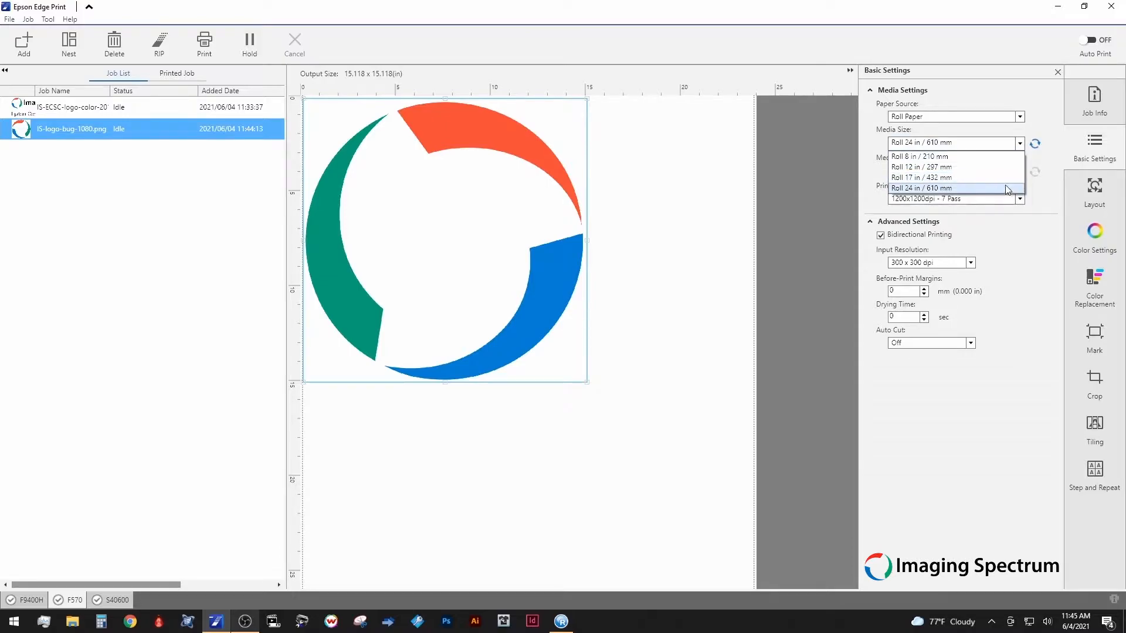
click(1012, 238)
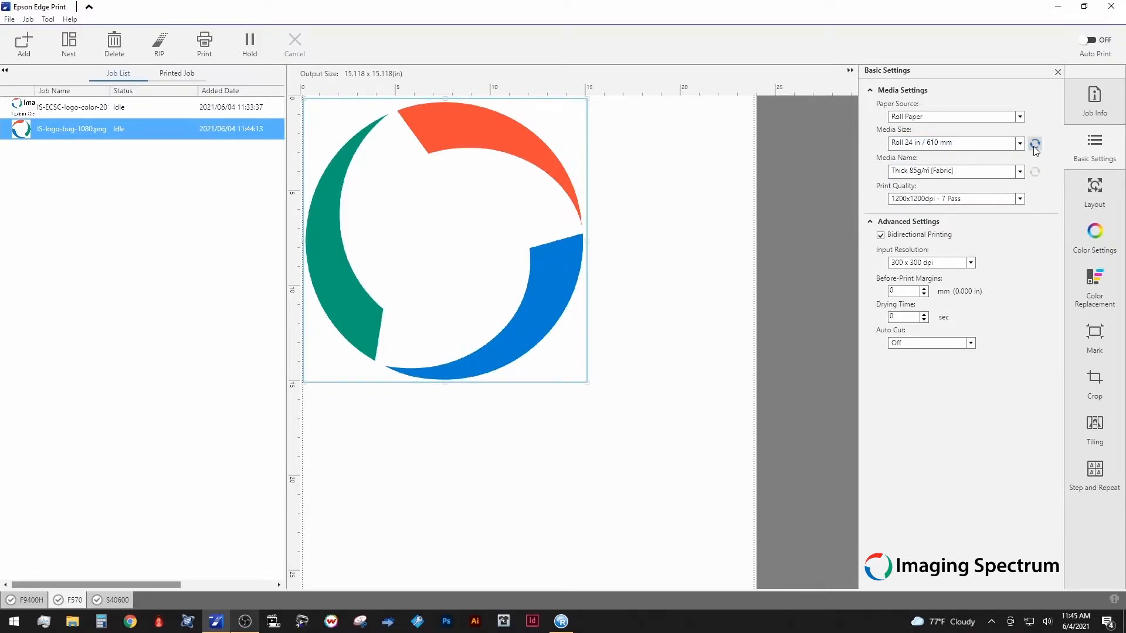
Step: Try the media size Roll 17 in / 432 mm and refresh the media size from the printer
click(964, 152)
click(941, 158)
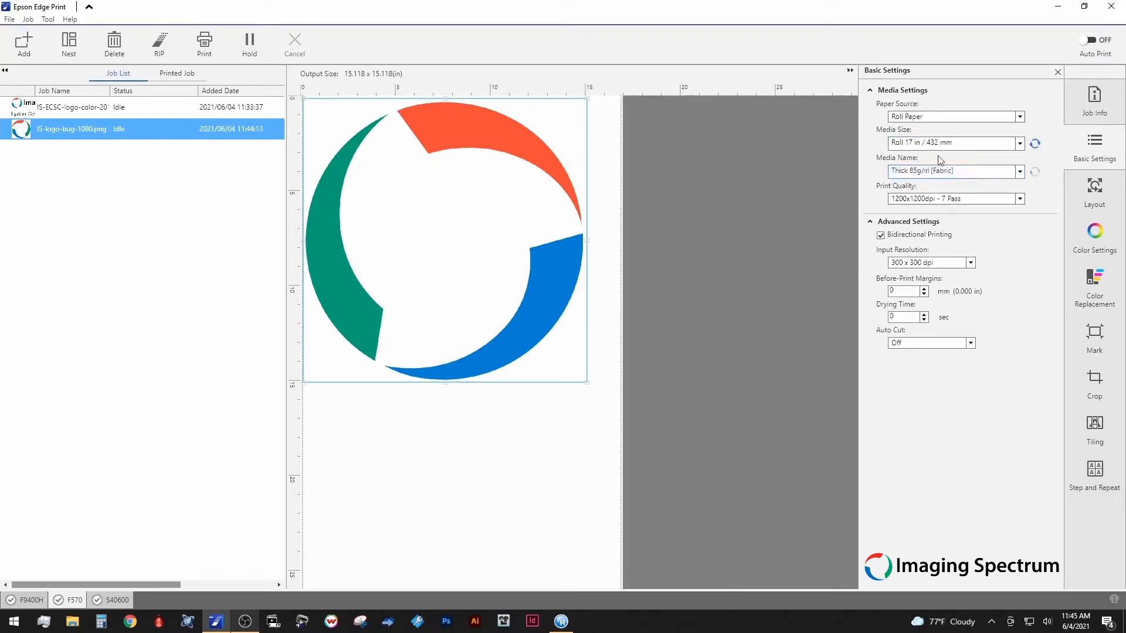
click(1034, 146)
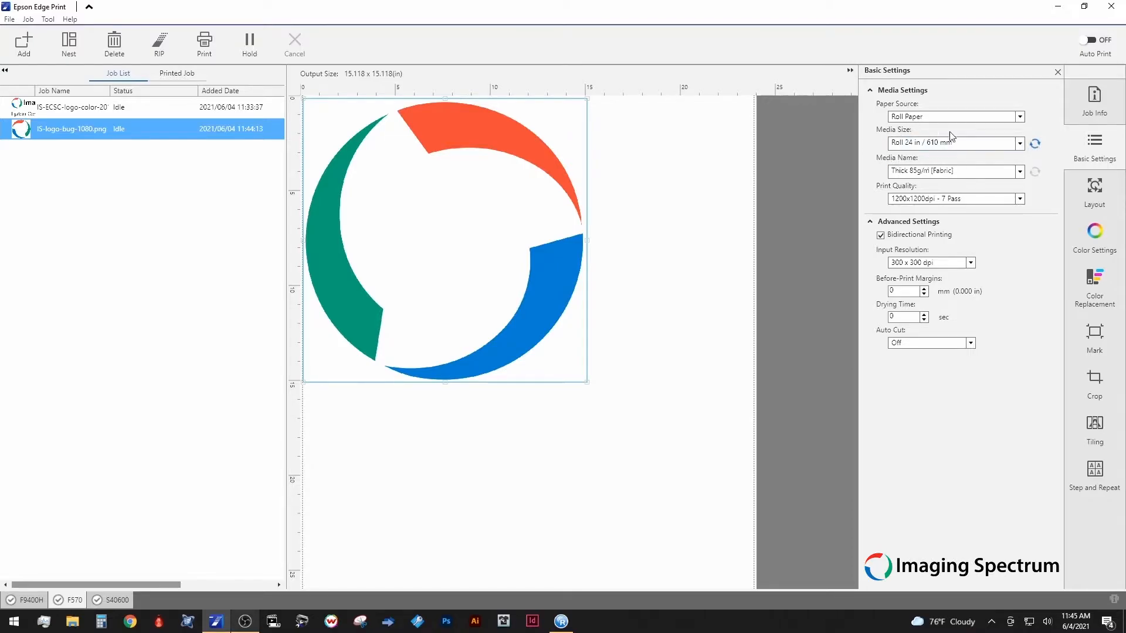
Step: Review the media name choices and select 1200x1200dpi - 7 Pass as the print quality
click(1016, 172)
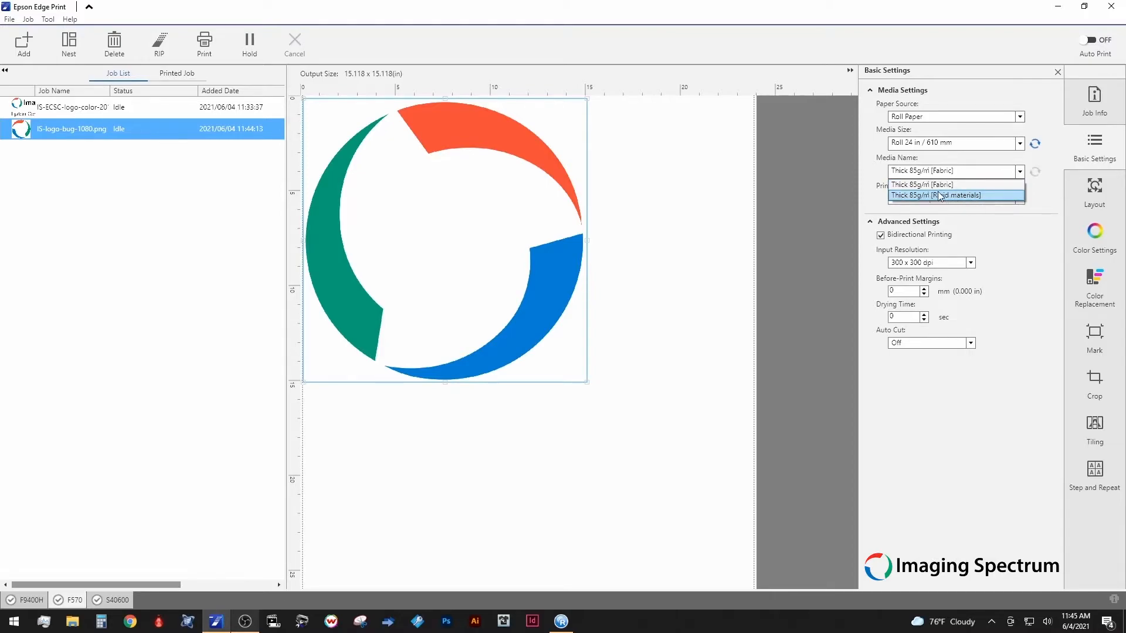
click(975, 221)
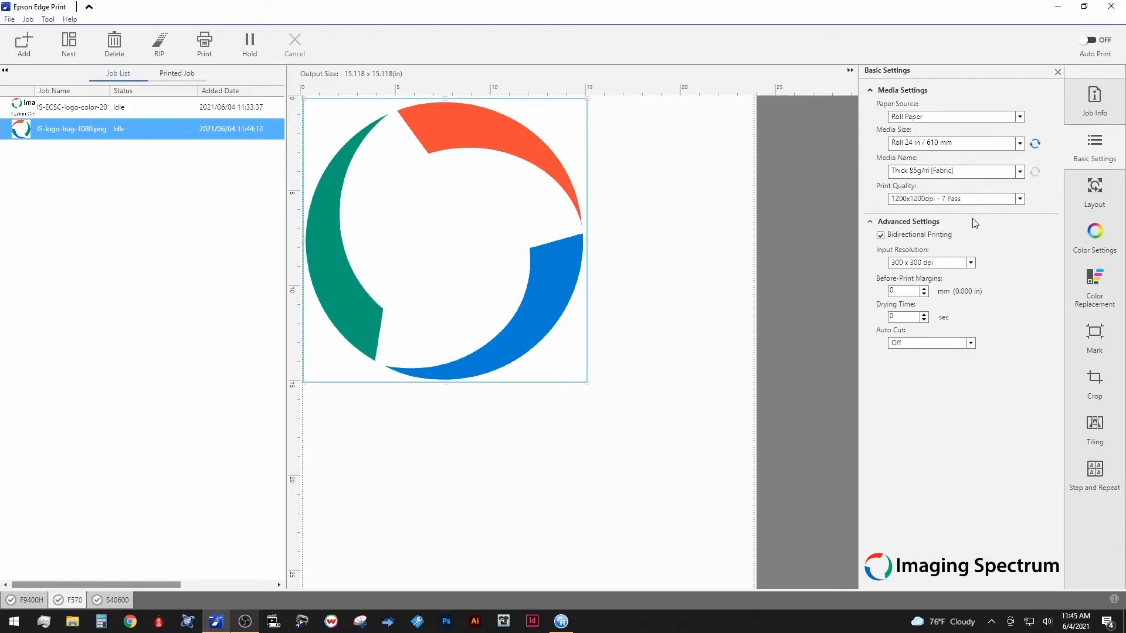
click(1020, 200)
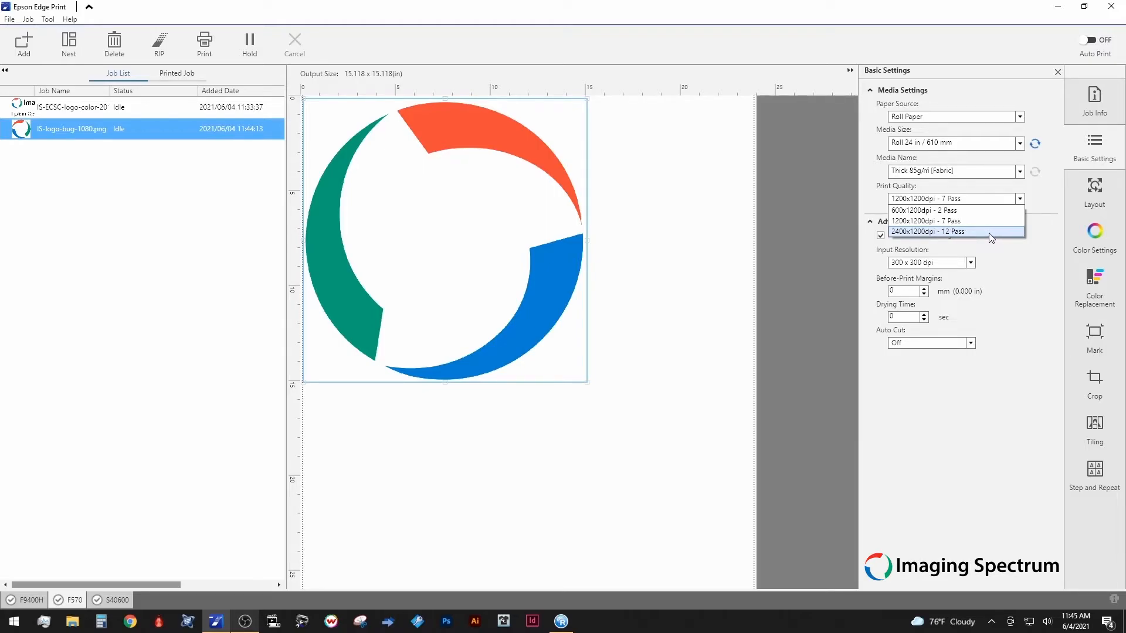
click(962, 221)
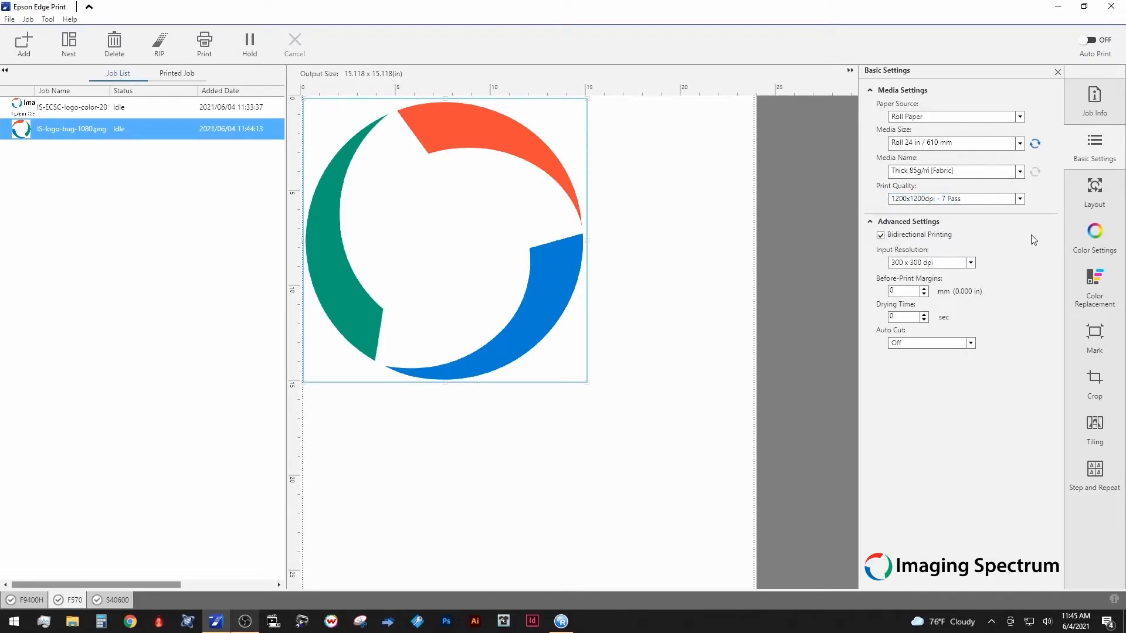
Step: Check the bidirectional printing option, the input resolution choices and the drying time in the advanced settings
click(880, 235)
click(880, 236)
click(969, 263)
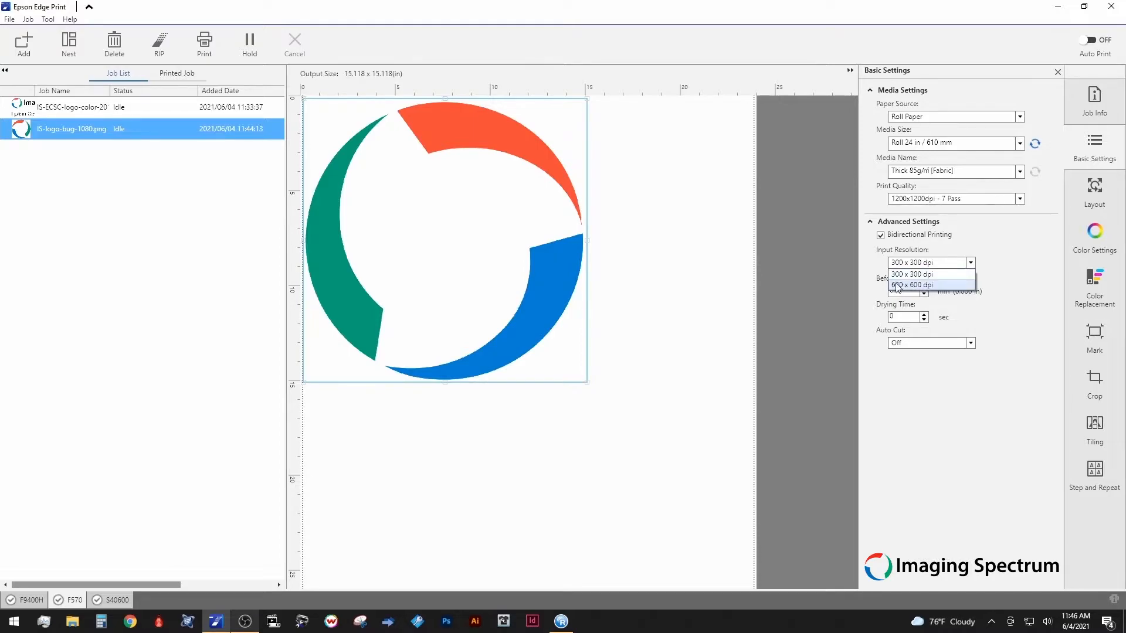
click(1038, 292)
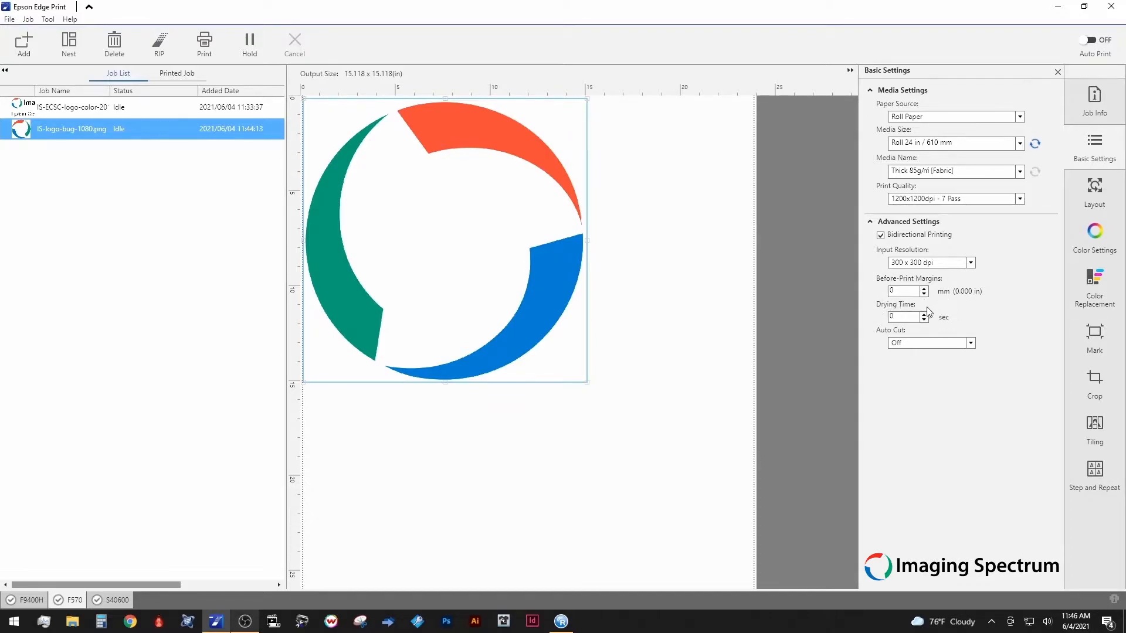
click(925, 320)
click(924, 320)
Step: Set Auto Cut to Cut per Job for the IS-logo-bug-1080.png job and compare it with the other job's basic settings
click(971, 343)
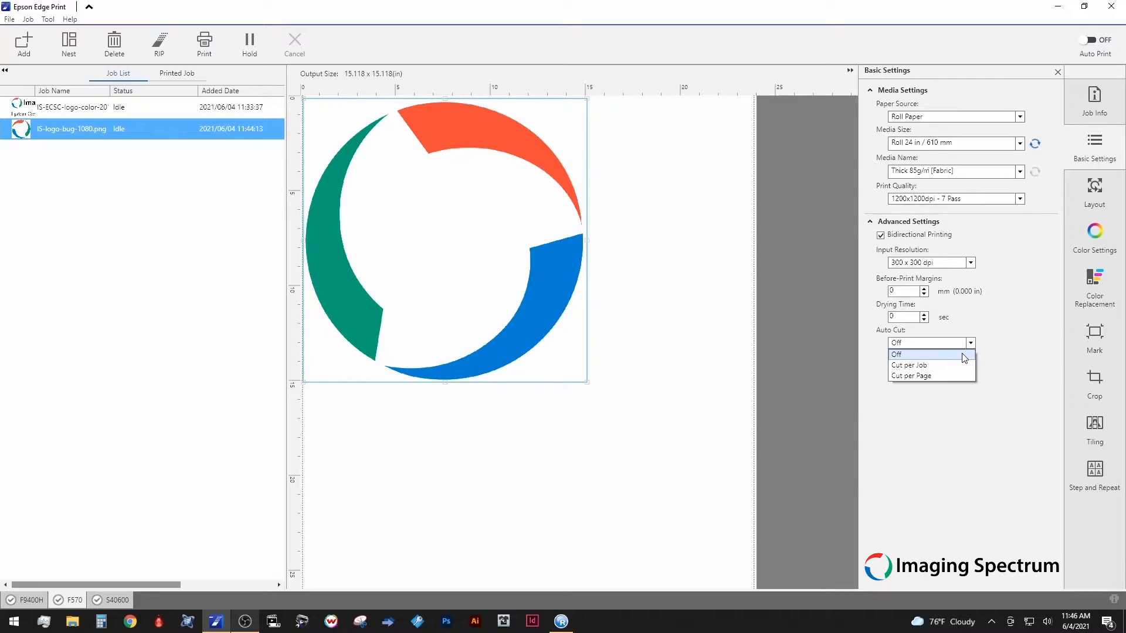
click(946, 369)
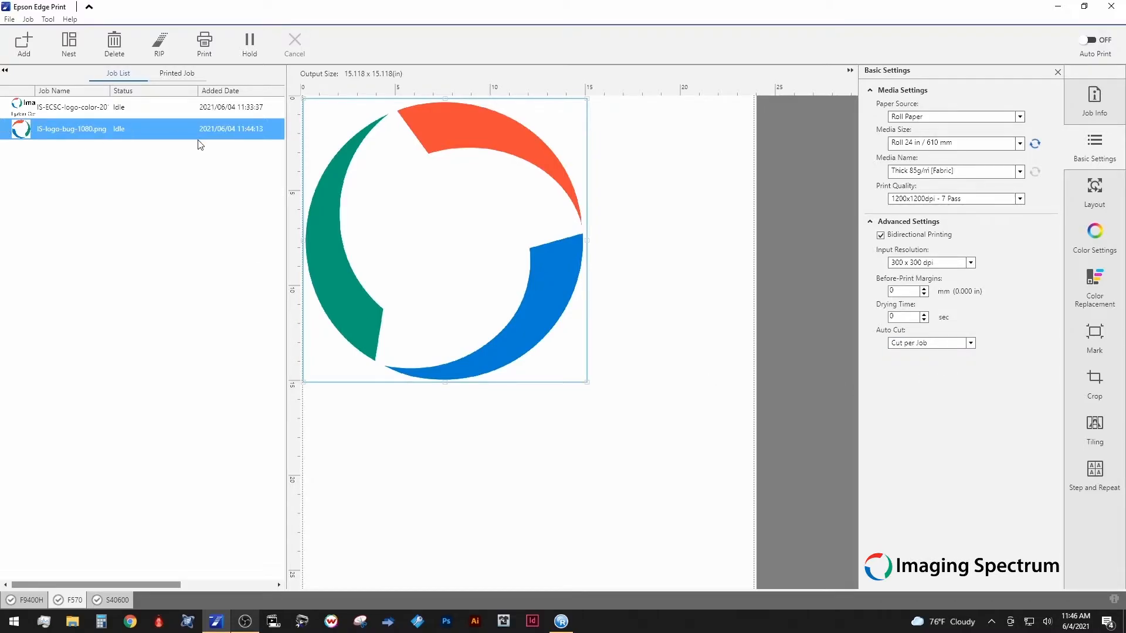
click(78, 111)
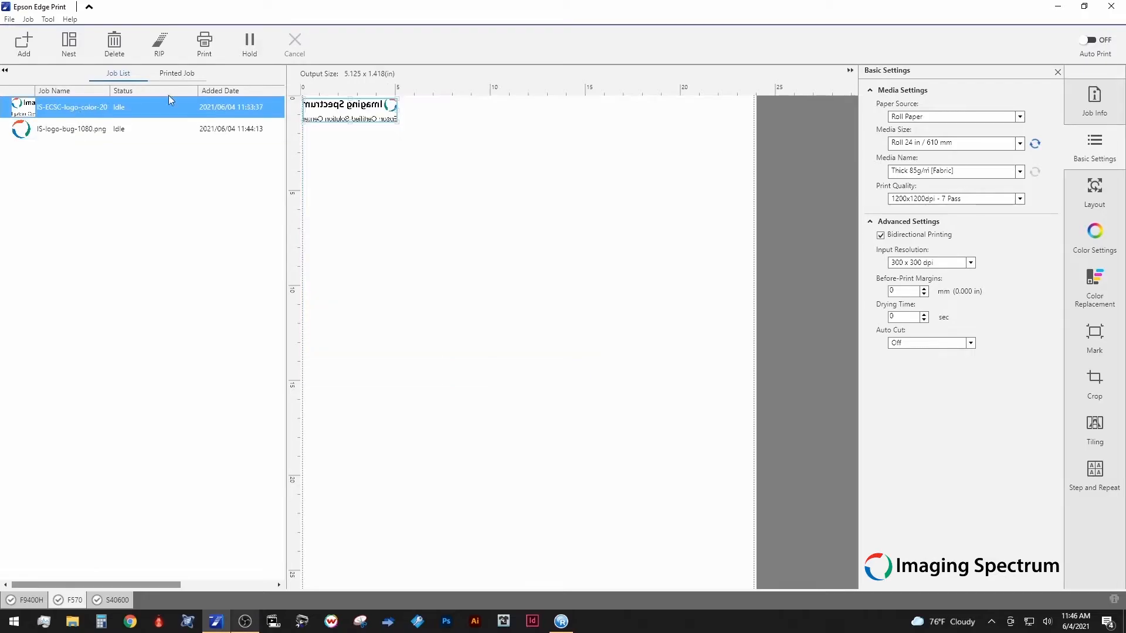
click(115, 128)
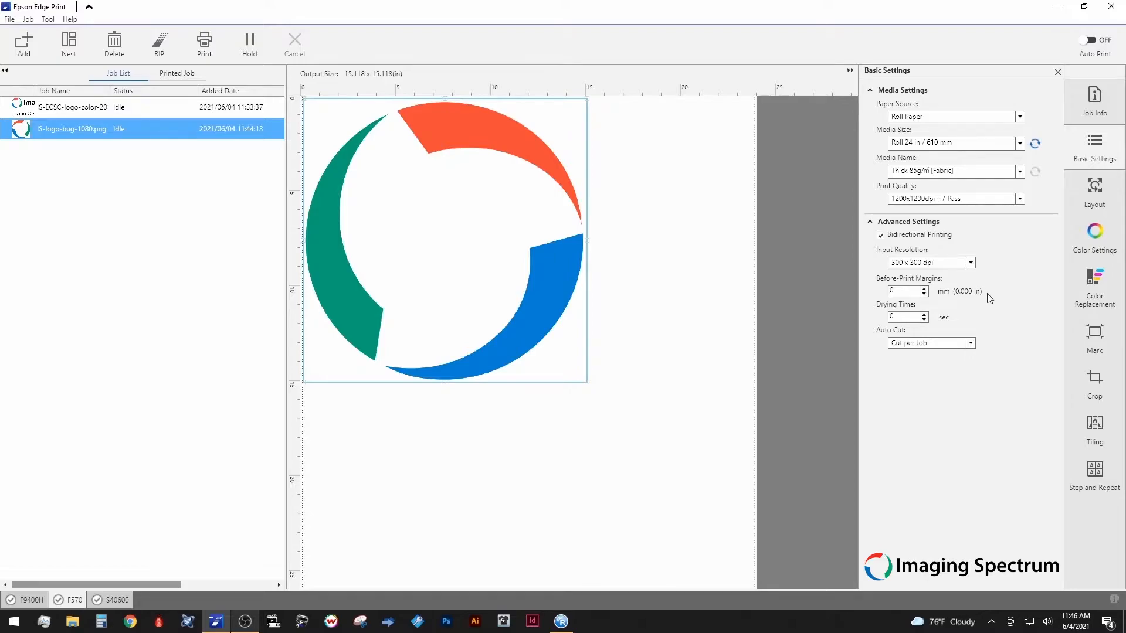
Step: In the layout settings, scale the IS-logo-bug-1080.png logo down to about 10.06 in square and set two copies
click(1094, 190)
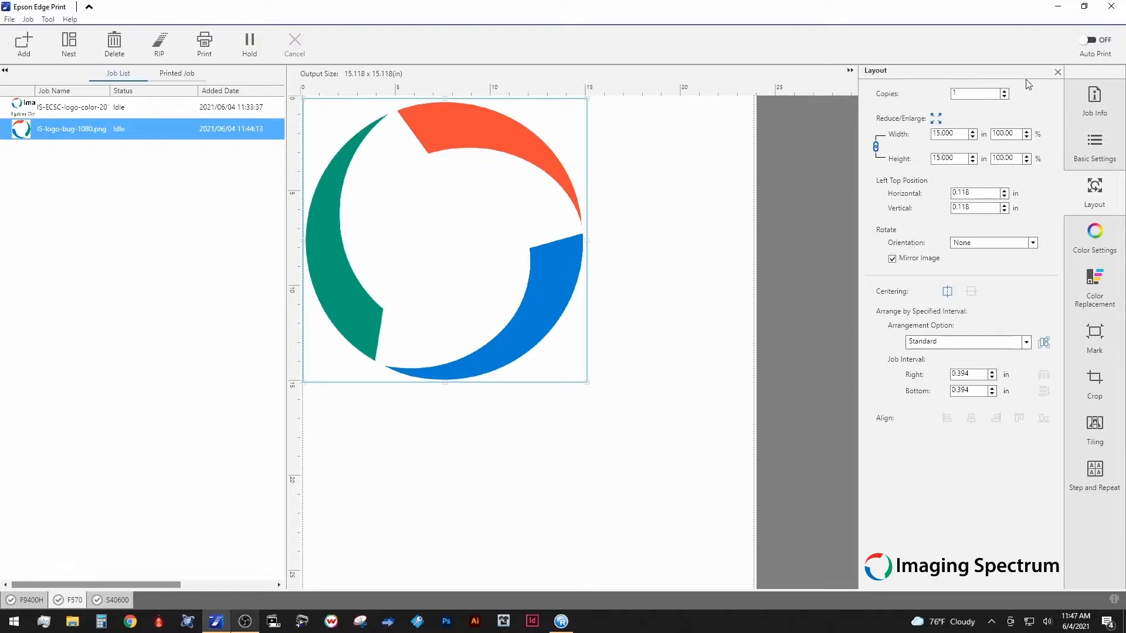
drag(586, 384, 493, 286)
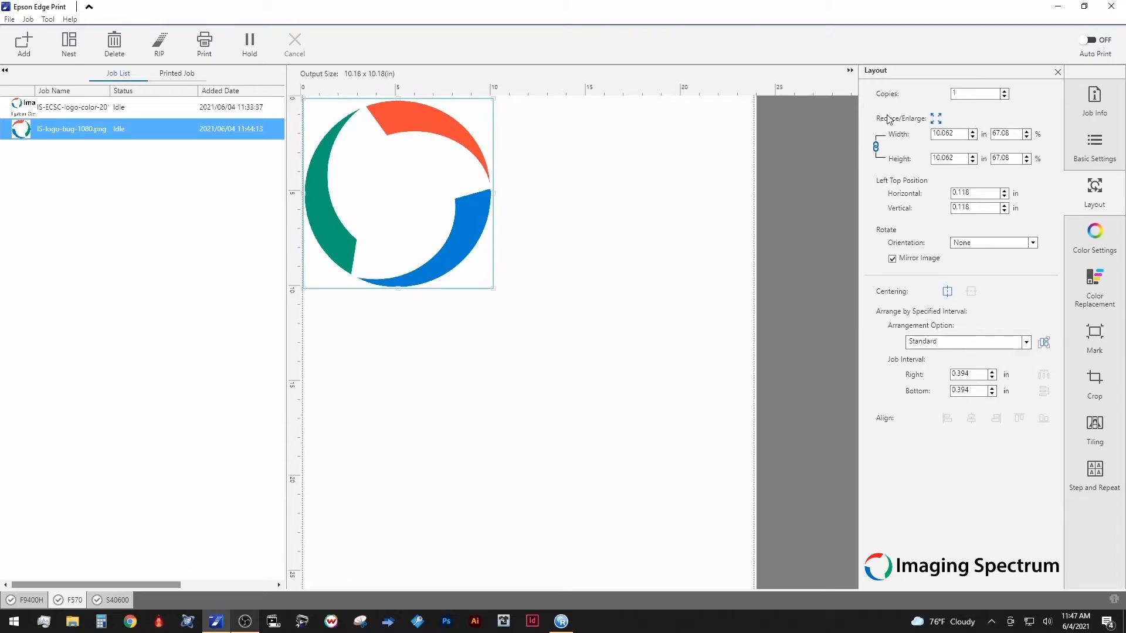
click(1005, 91)
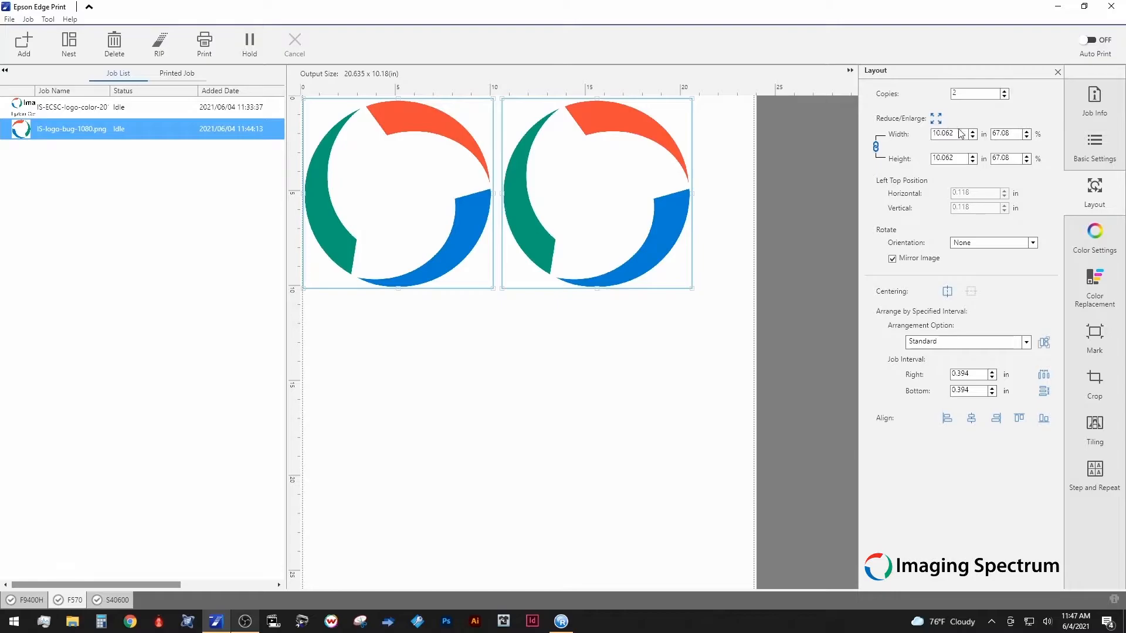
Step: Set the logo's width to 8 in with the proportions locked
drag(954, 133, 901, 133)
text(8)
click(956, 159)
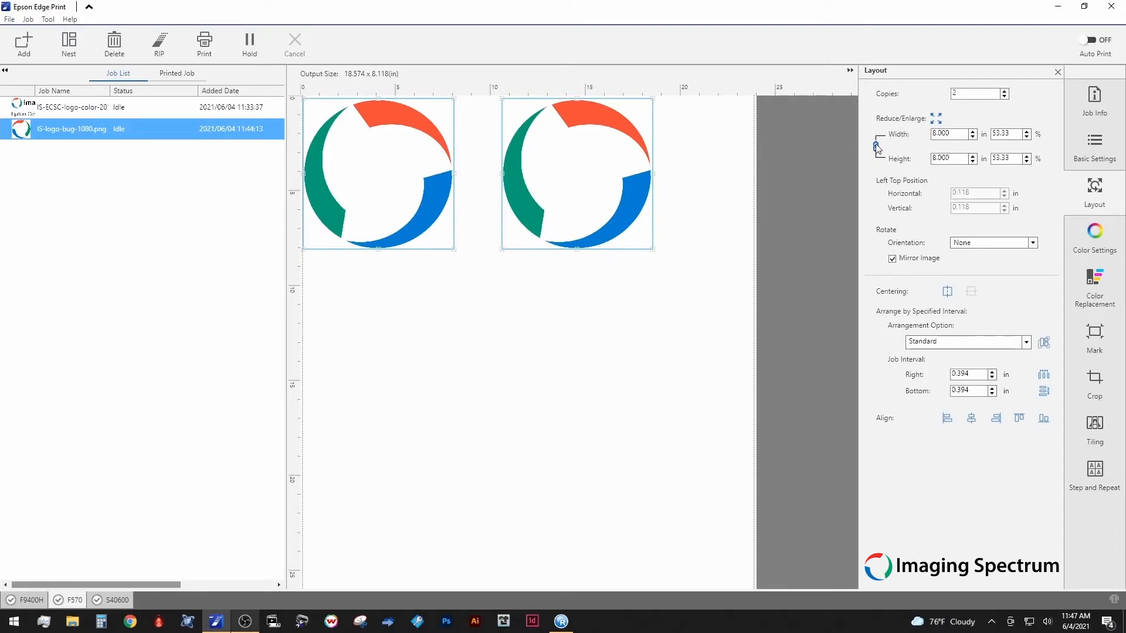
Step: Set the logo's width and height to 10 in separately with the proportions unlocked, and lock the proportions again
drag(959, 132, 928, 135)
text(10)
click(953, 159)
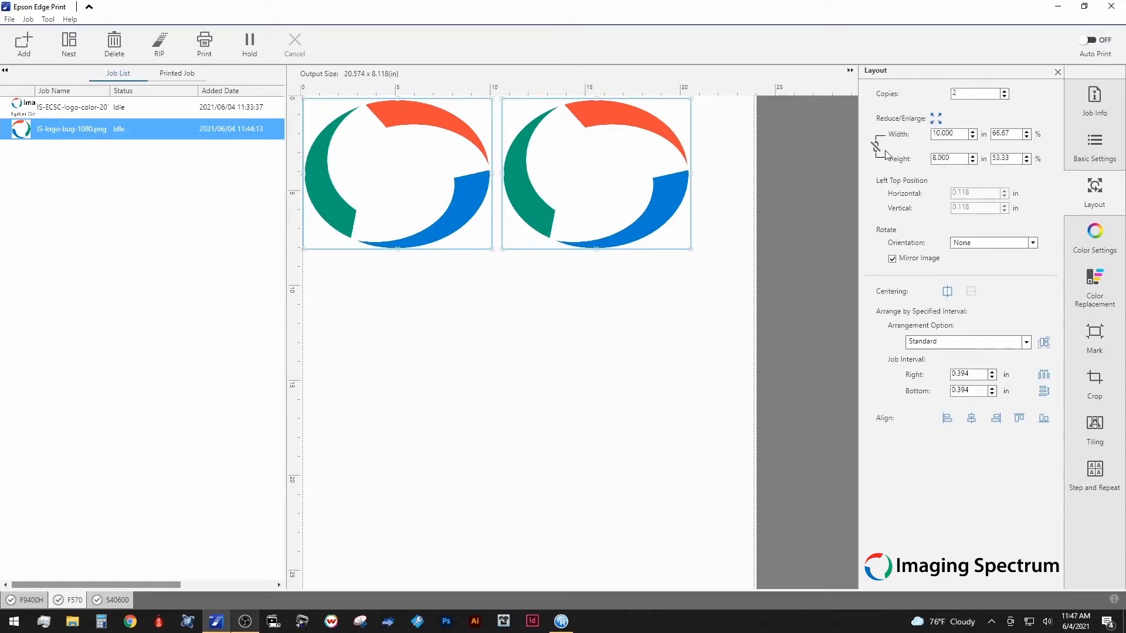
drag(957, 158, 891, 153)
text(10)
key(Return)
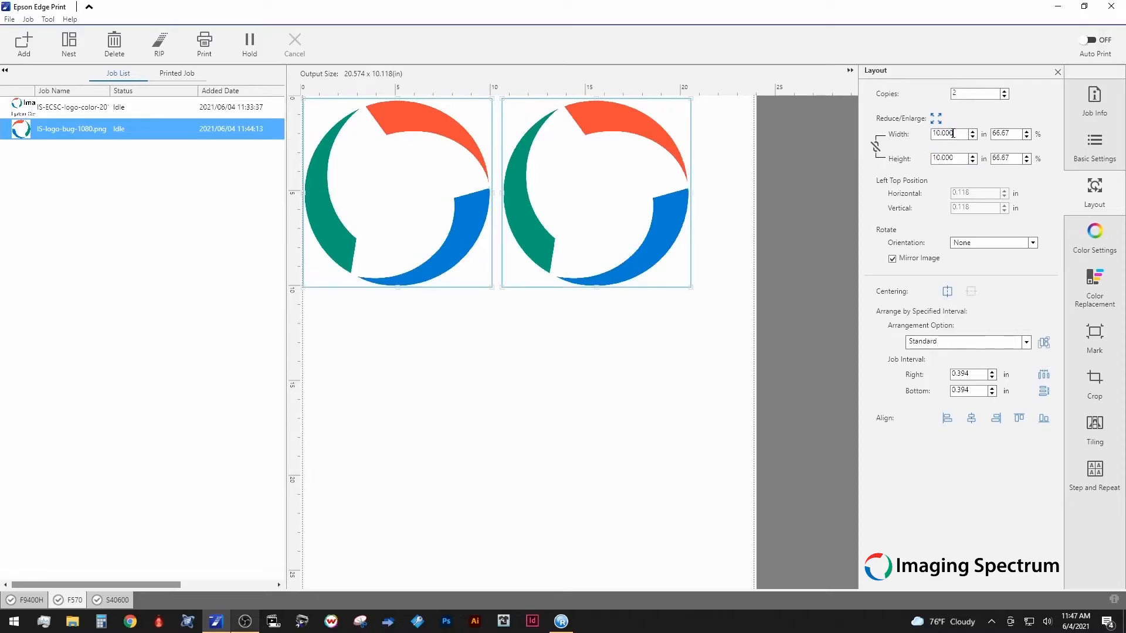
click(878, 147)
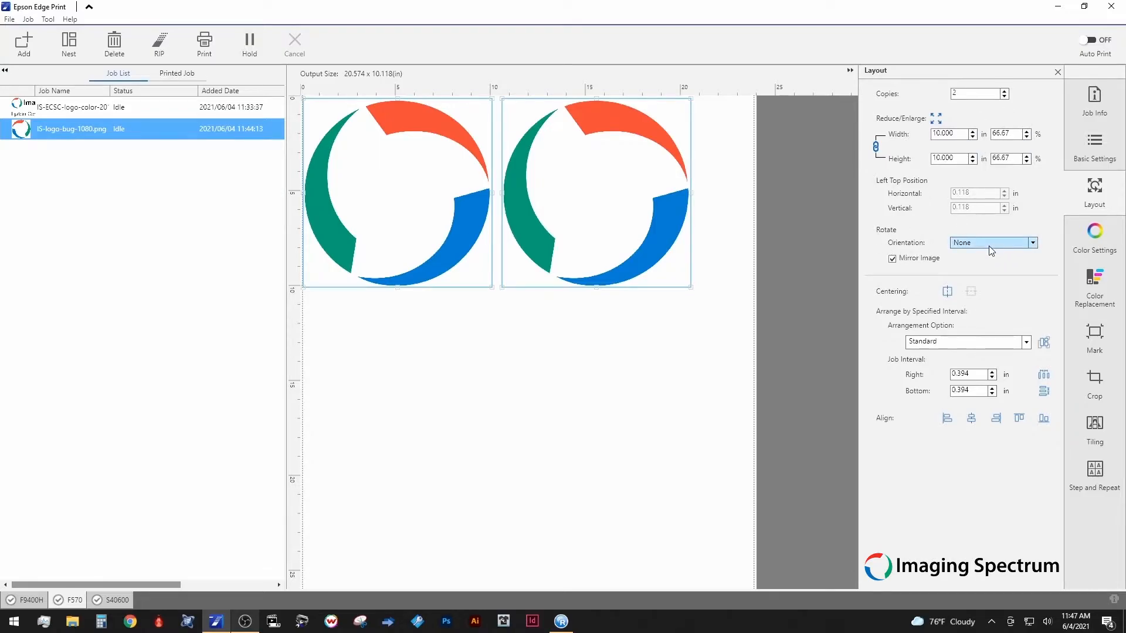
Step: Try rotating the IS-ECSC-logo-color job 90° clockwise with 15 copies, and return it to a single unrotated copy
click(1008, 244)
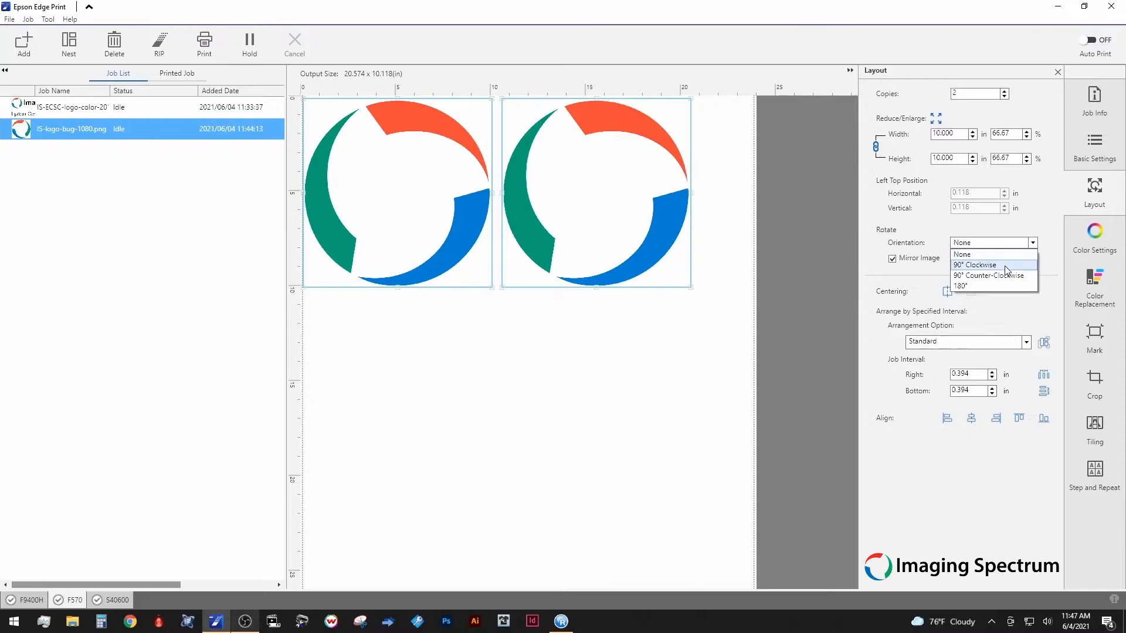
click(916, 227)
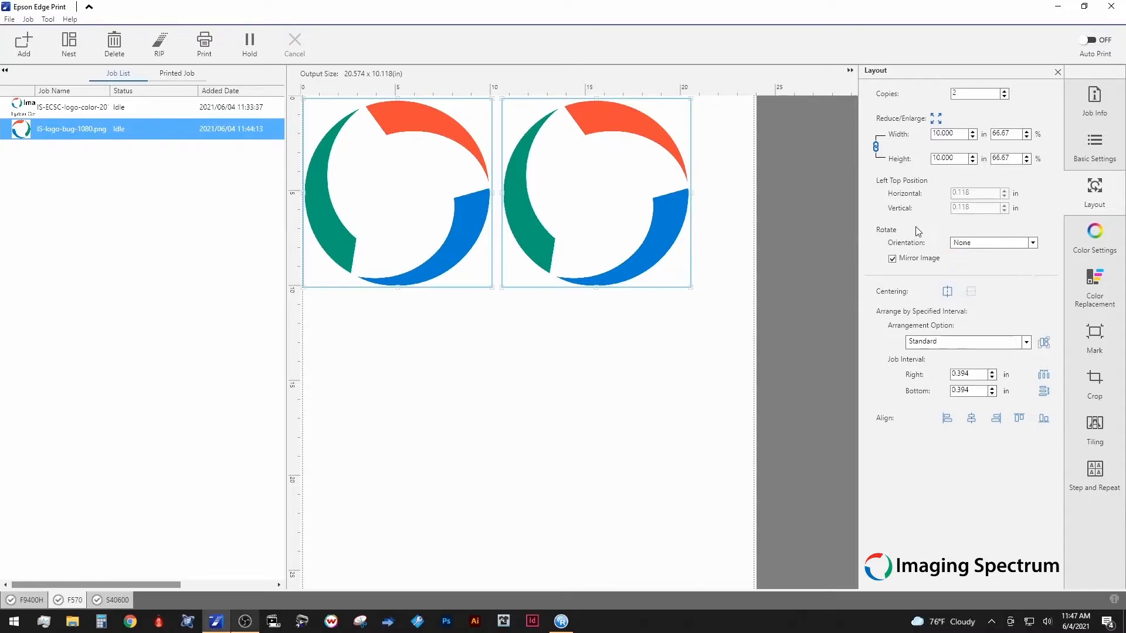
click(52, 109)
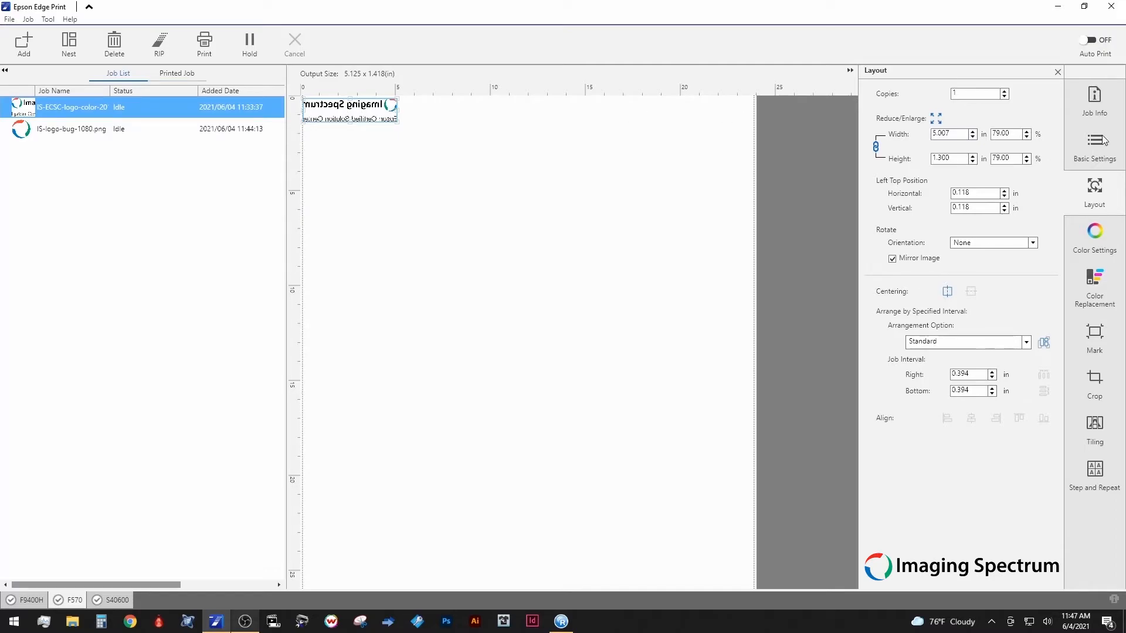
click(1027, 243)
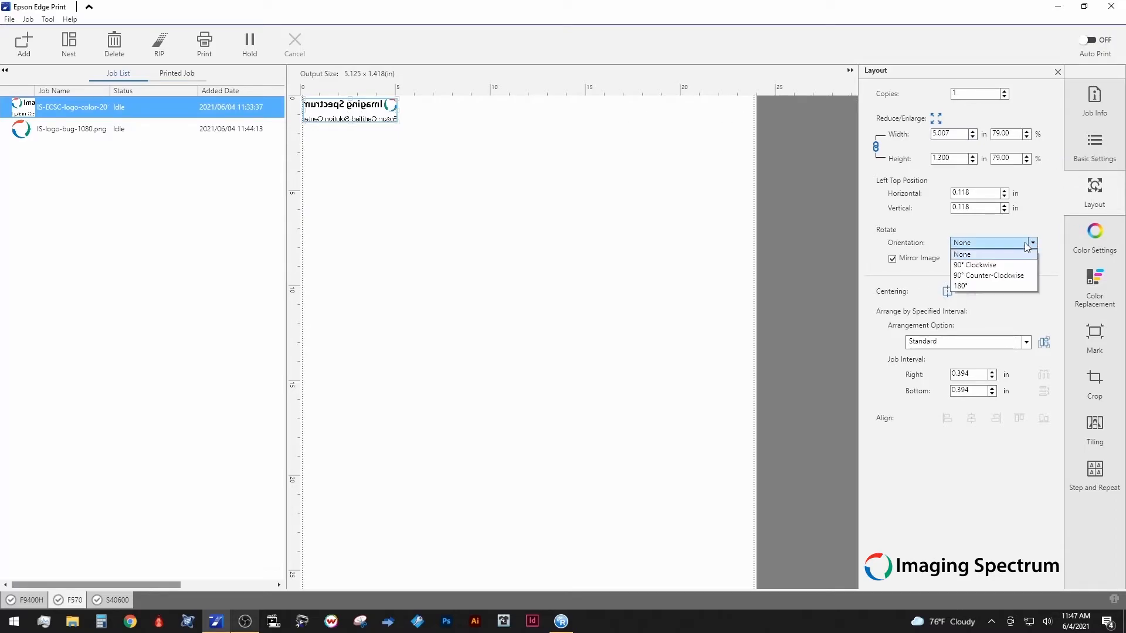
click(987, 265)
drag(1005, 93, 1005, 93)
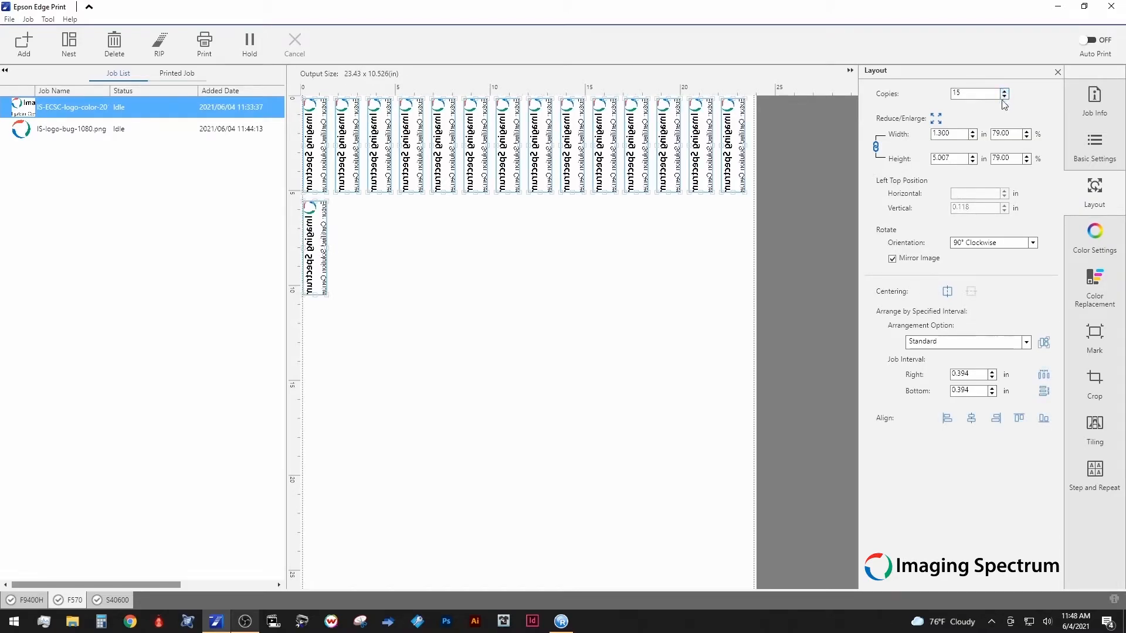
click(1004, 97)
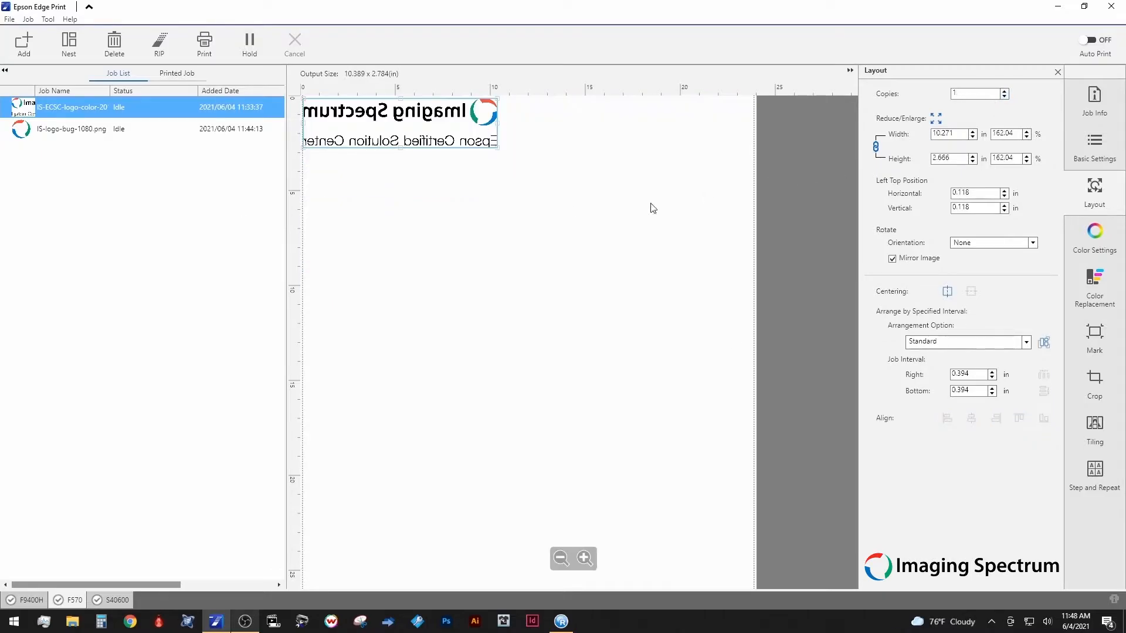
Step: Turn mirroring off for the IS-ECSC-logo-color job and turn it back on
click(892, 259)
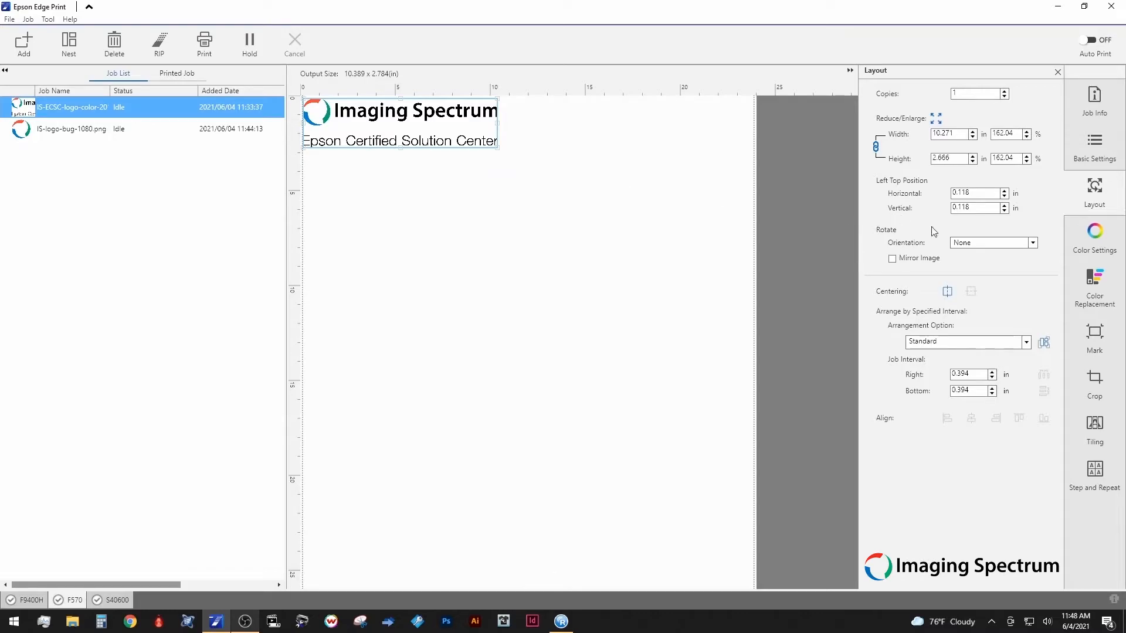
click(892, 259)
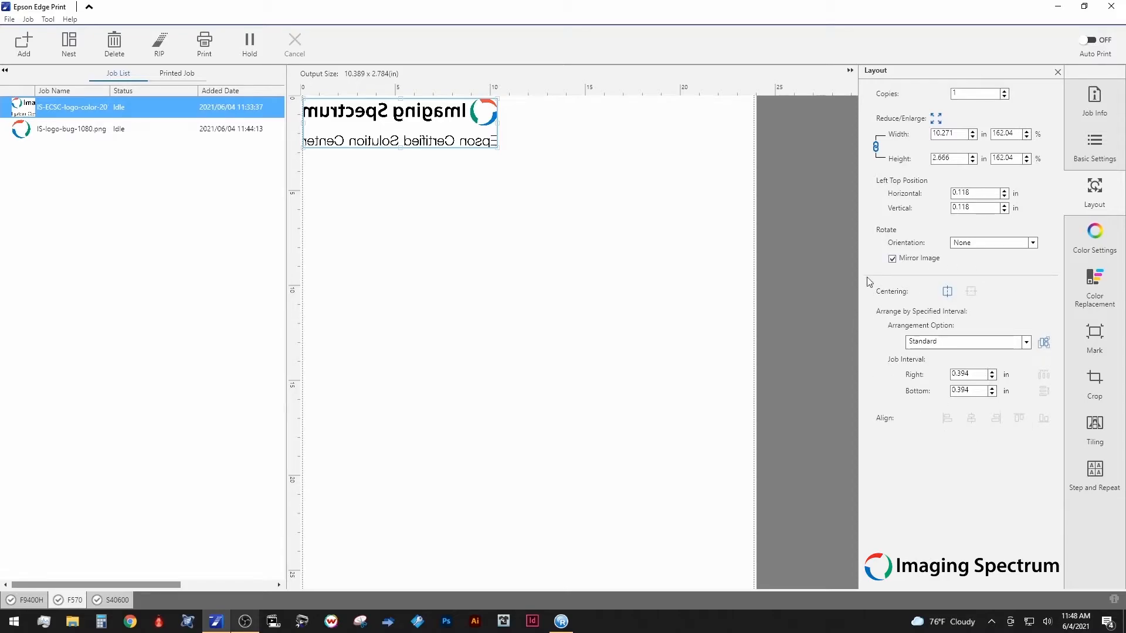
Step: Create a nesting job from the IS-ECSC-logo-color job and add the IS-logo-bug-1080.png job to it
click(69, 41)
click(58, 107)
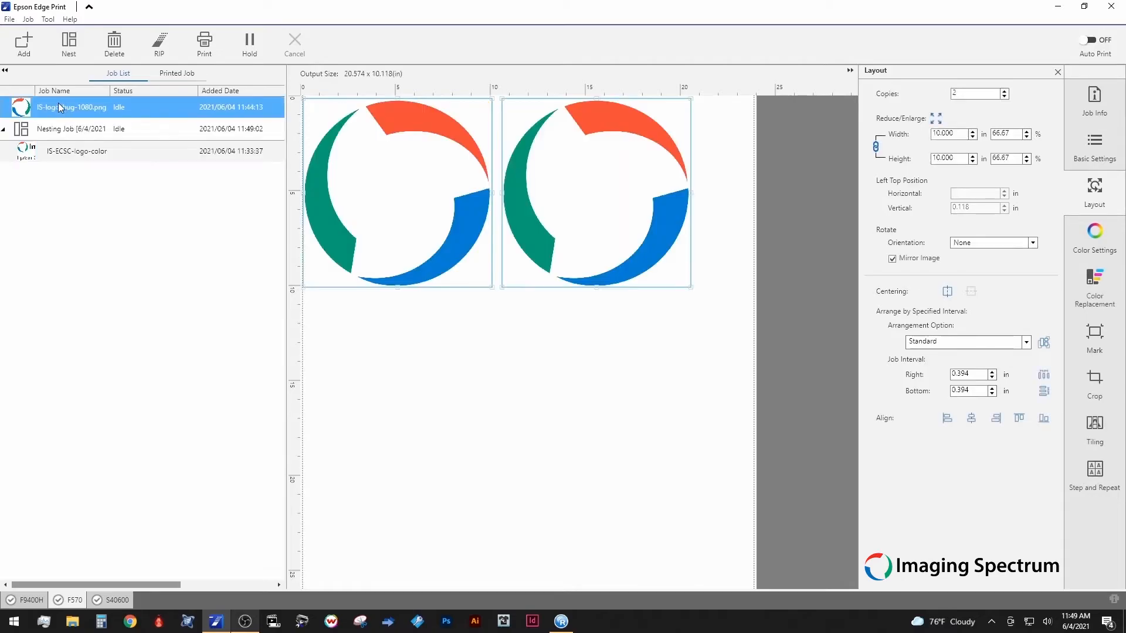
drag(68, 116, 62, 136)
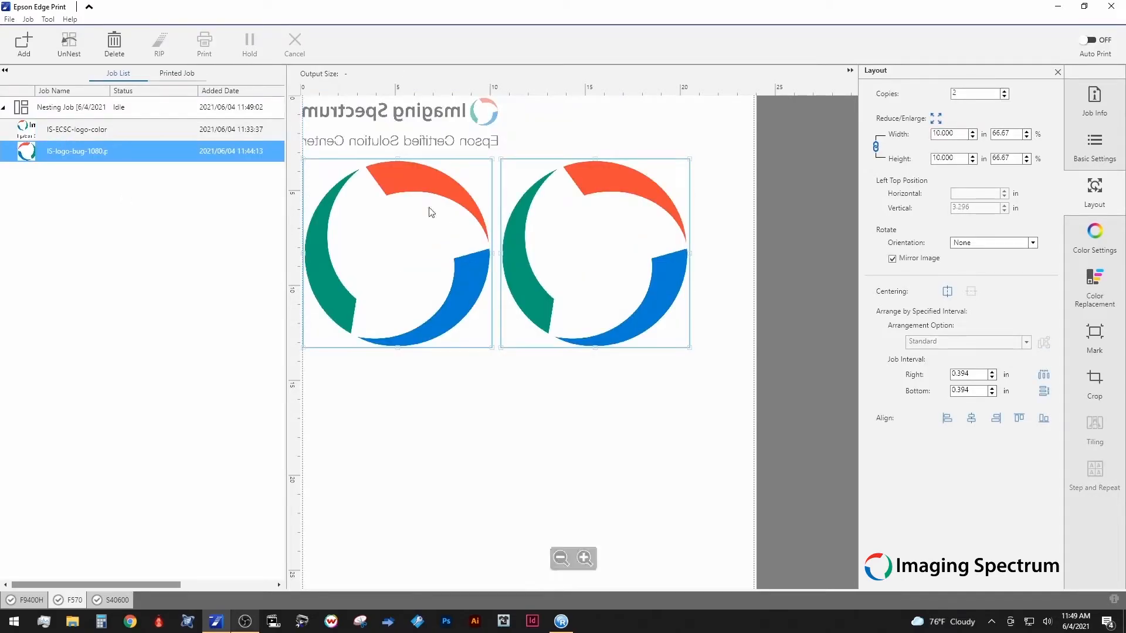
Step: Scale the nested text logo to about 7.37 in wide, and the round logo to about 7.35 in with four copies
click(410, 131)
drag(496, 146, 441, 116)
click(460, 301)
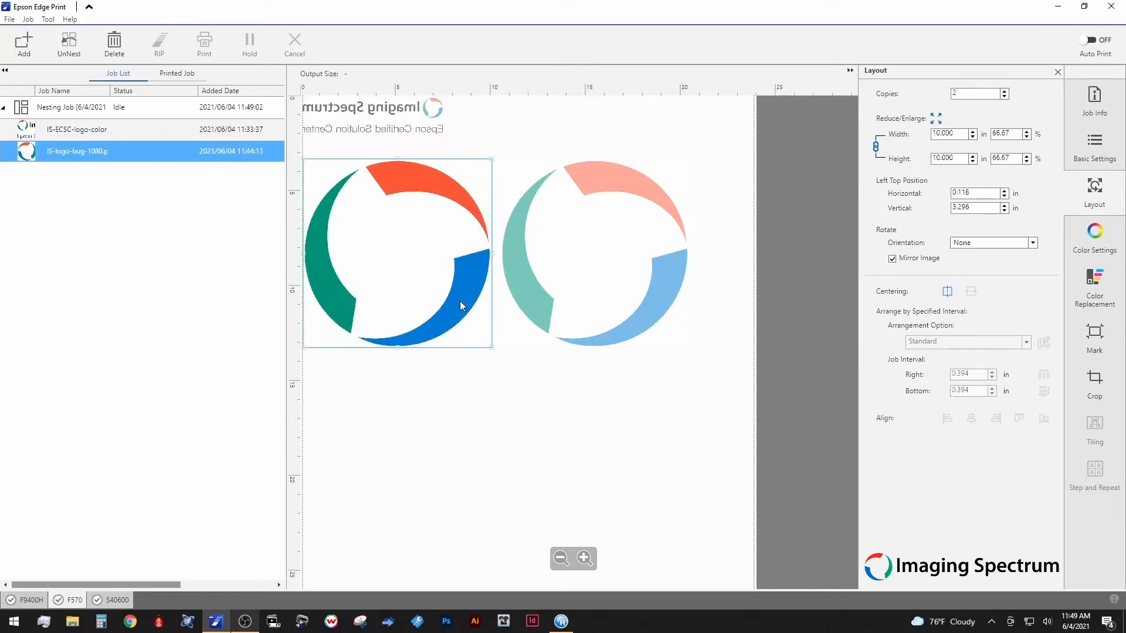
drag(491, 347, 433, 280)
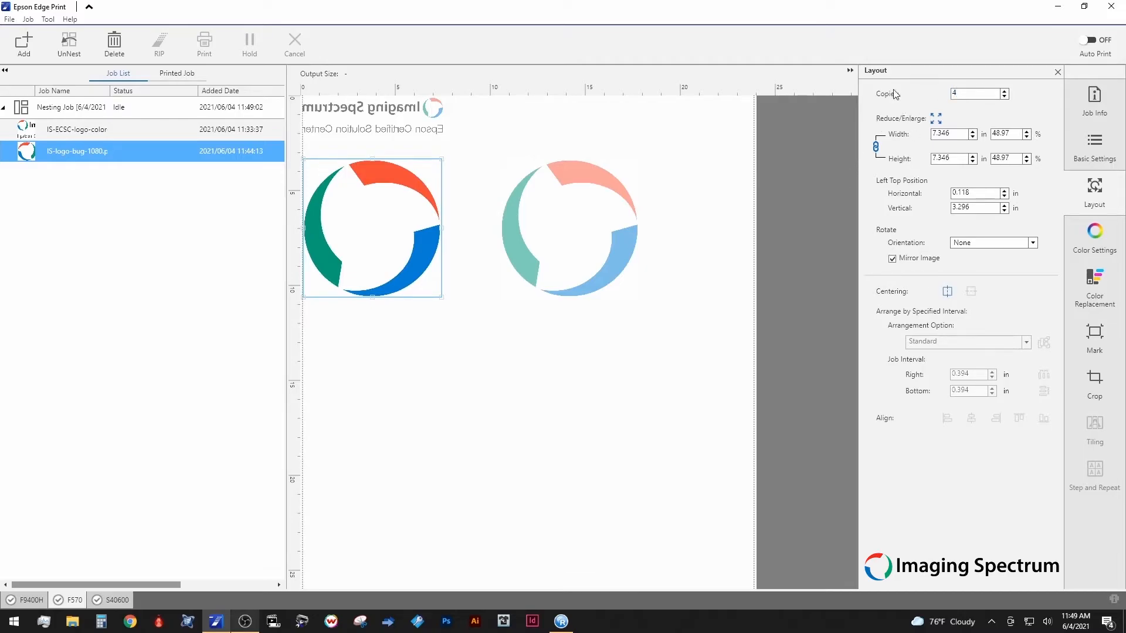
Step: Set the number of copies of the nested IS-ECSC-logo-color job to 3
click(402, 122)
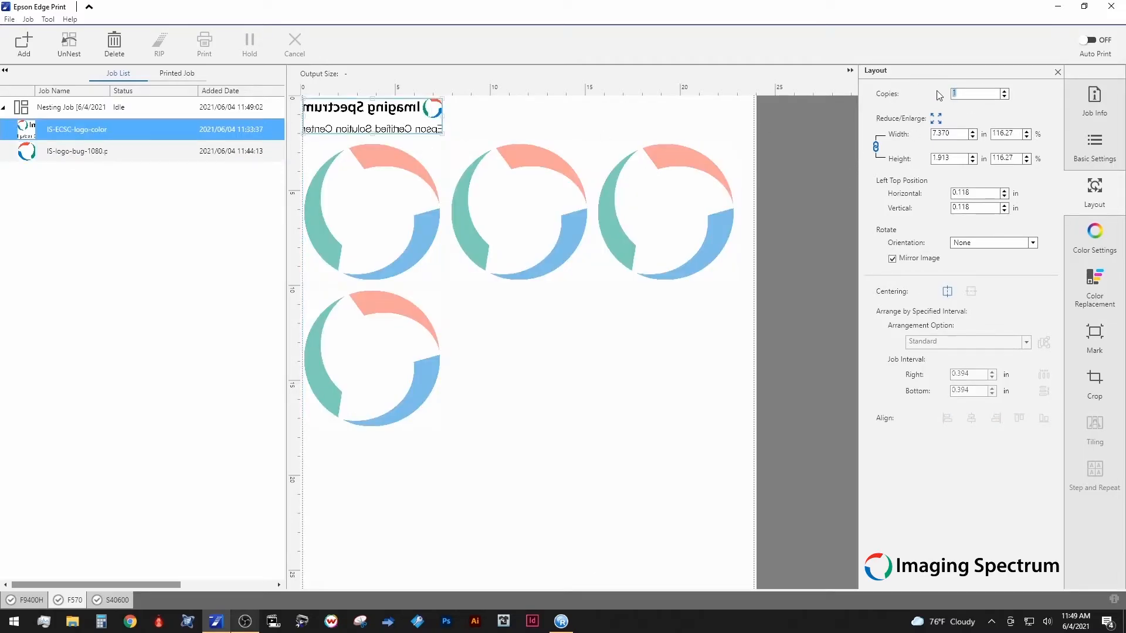
text(3)
key(Return)
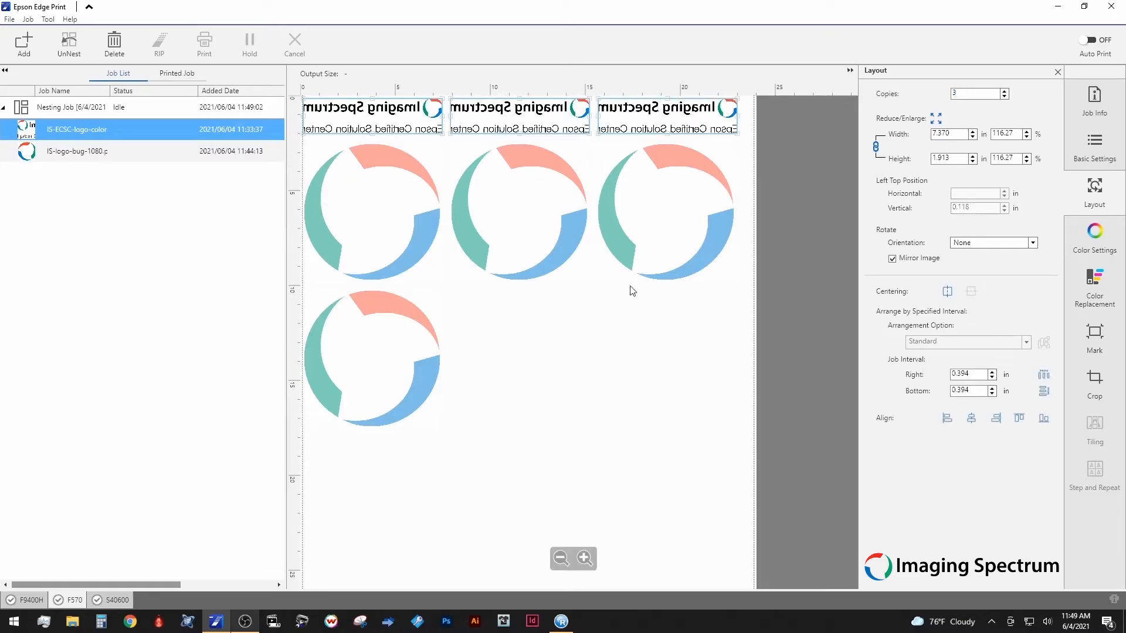
Step: Select the whole nesting job and arrange its logos with the Standard arrangement option
click(51, 107)
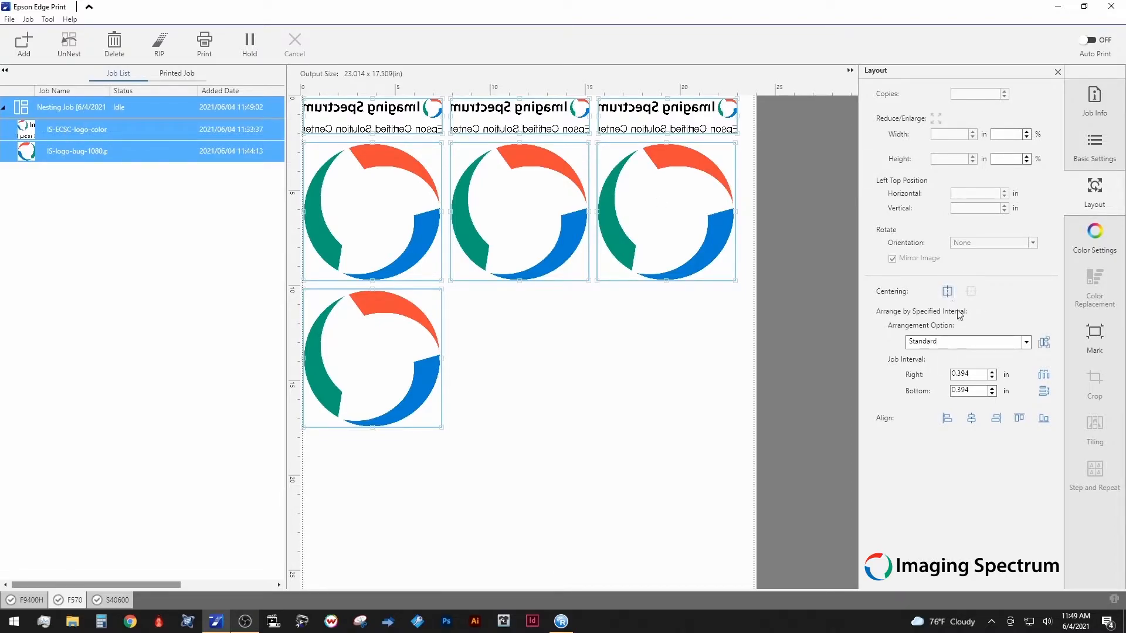
click(1026, 341)
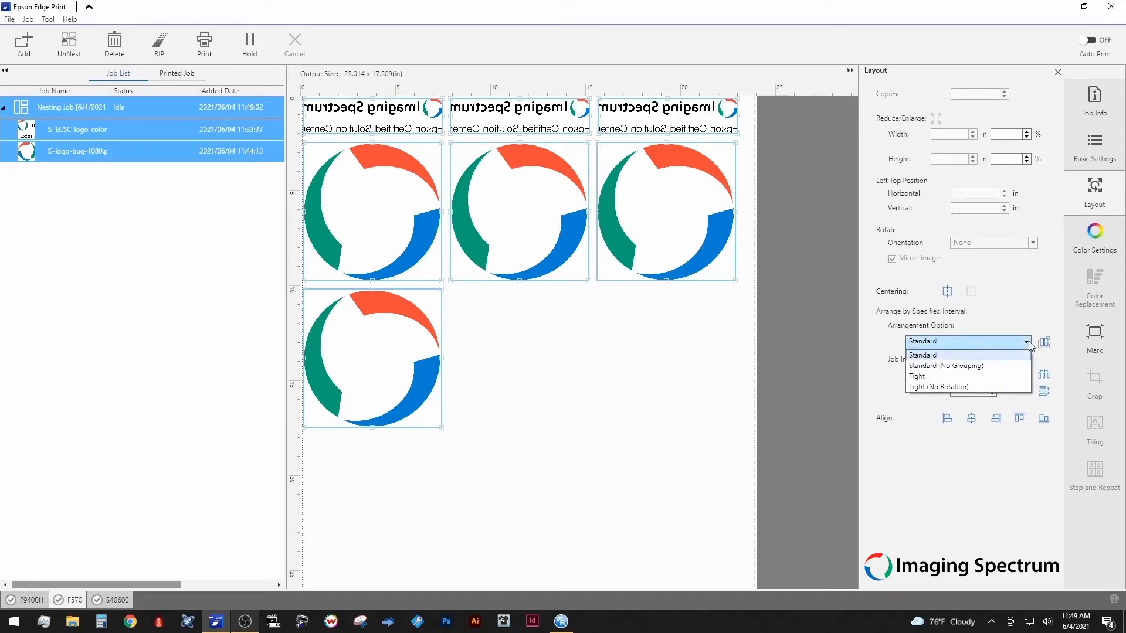
click(991, 356)
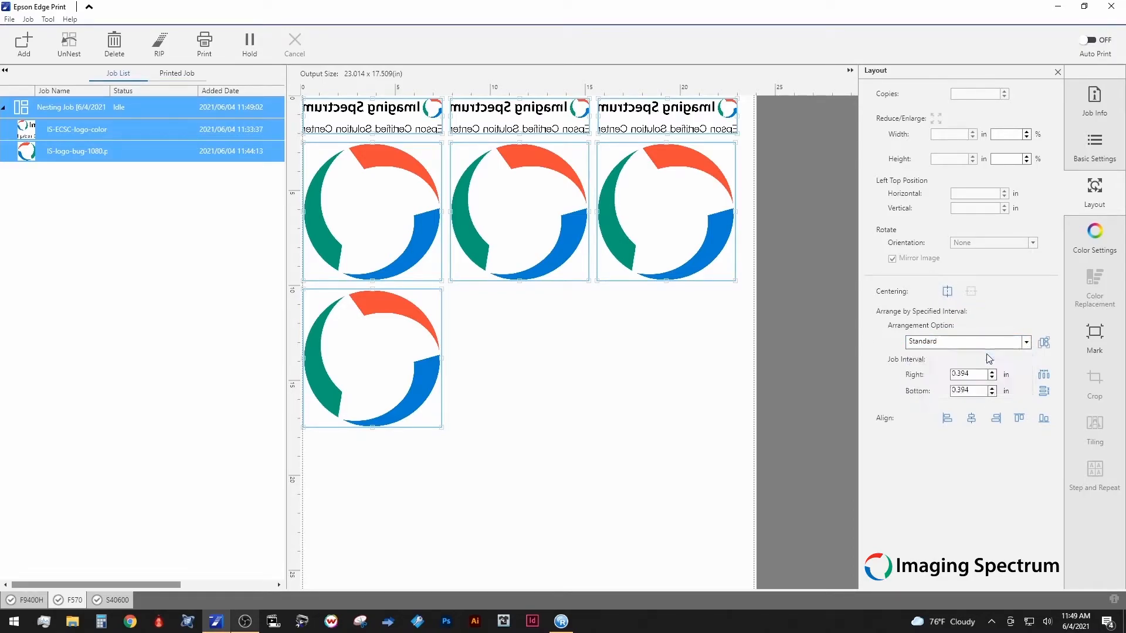
click(1044, 342)
Step: Rearrange the nested logos with the Tight arrangement option
click(994, 343)
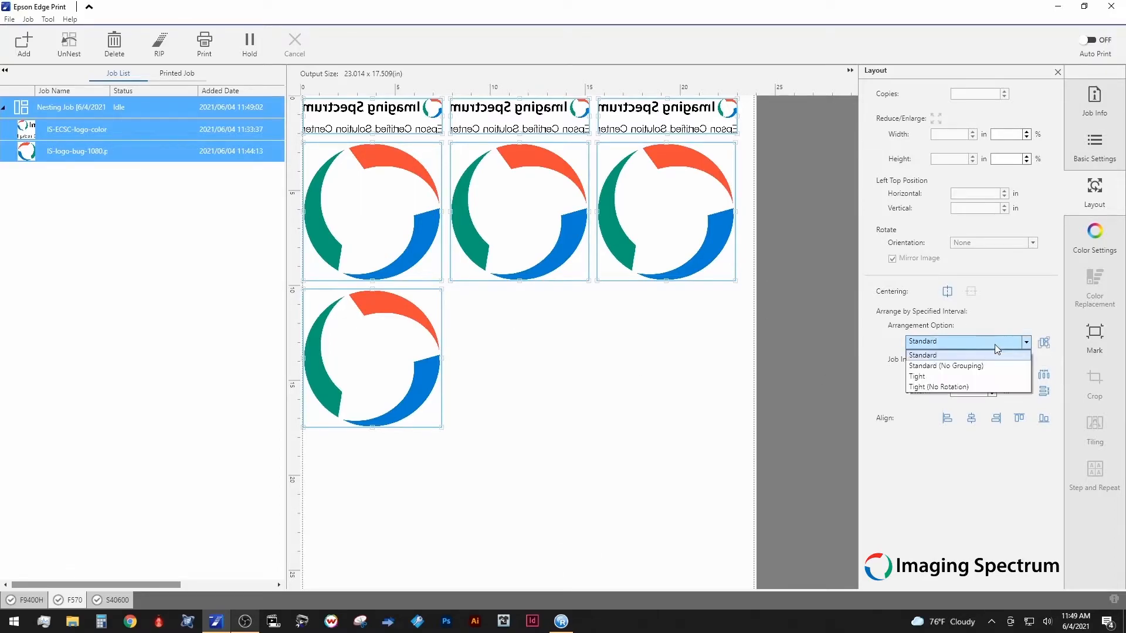
click(945, 377)
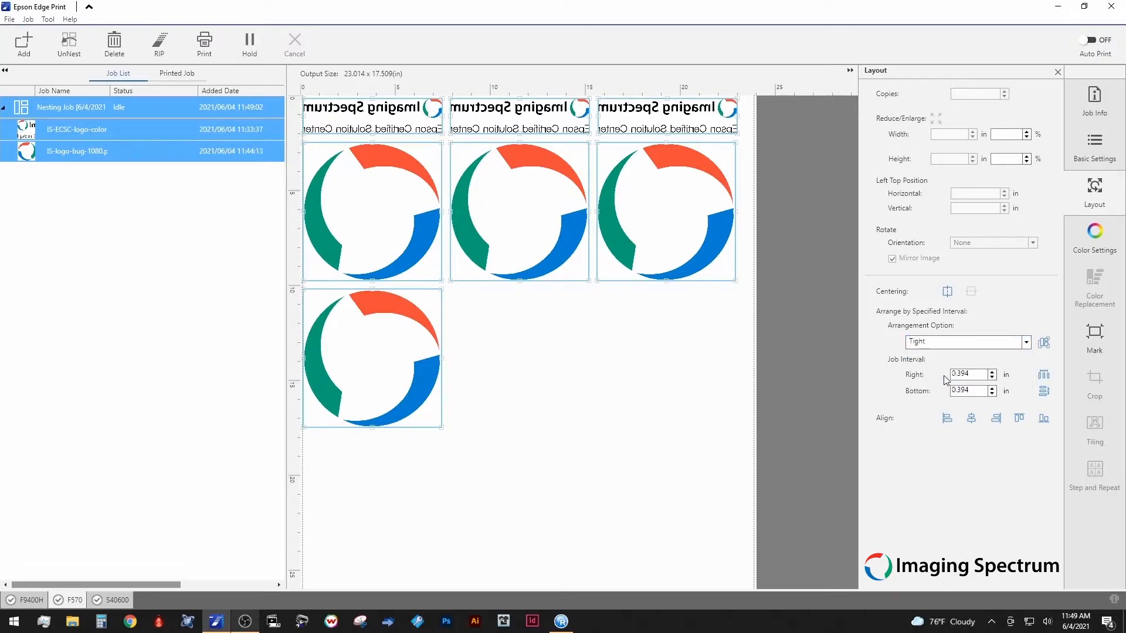
click(1044, 342)
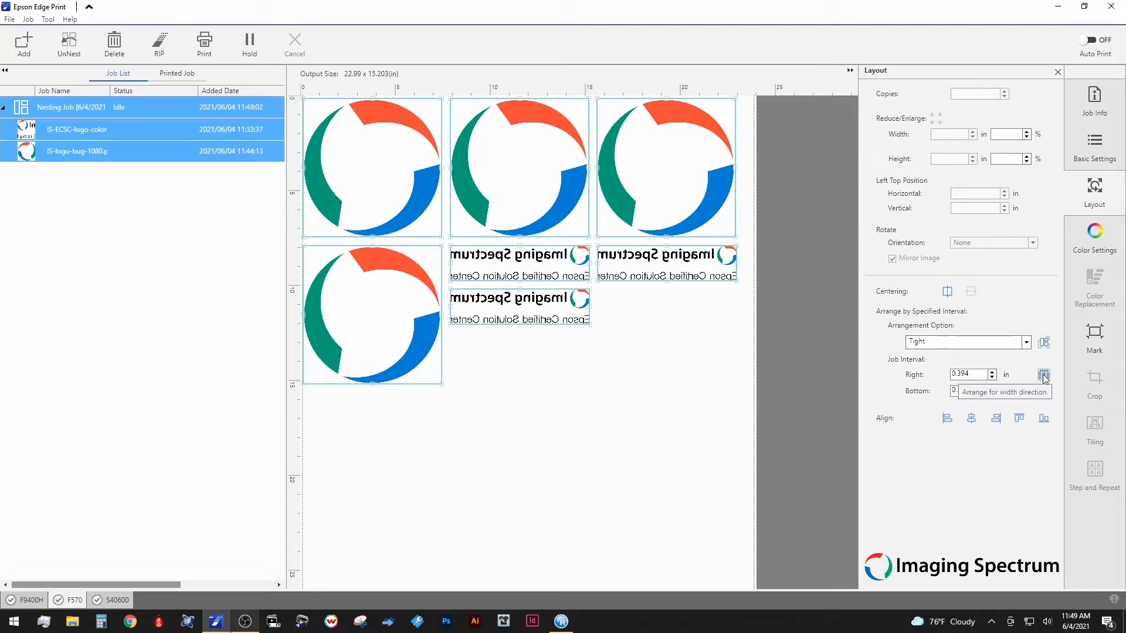
Step: Try the center, right, left, top and bottom alignments on the nested logos, and restore the Tight arrangement
click(972, 418)
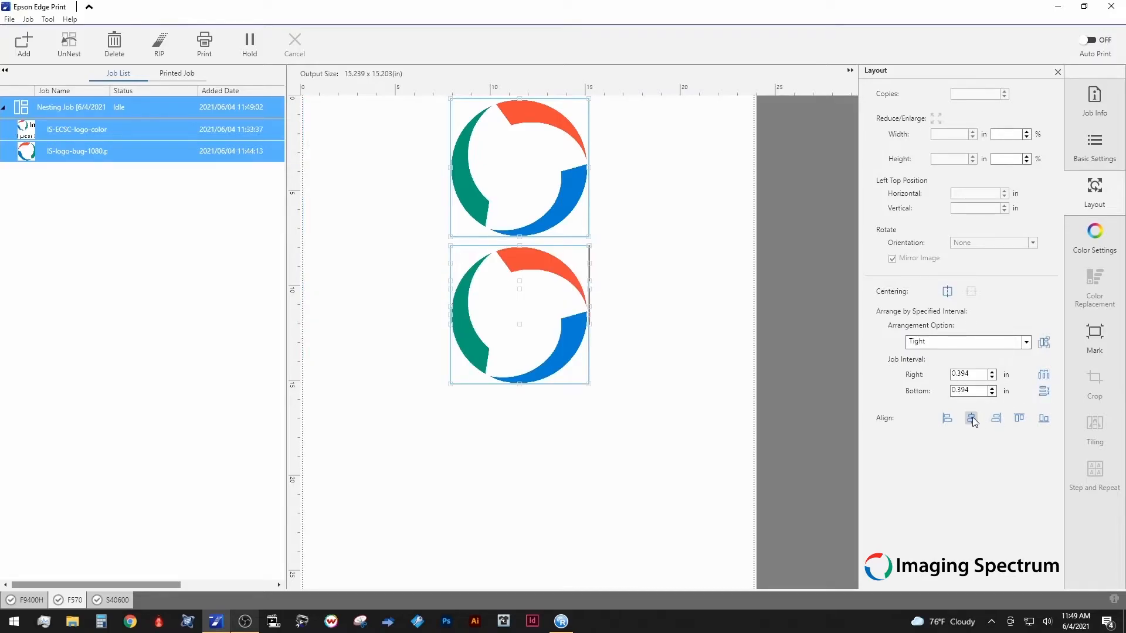
click(995, 419)
click(947, 419)
click(1019, 418)
click(1043, 419)
click(1044, 343)
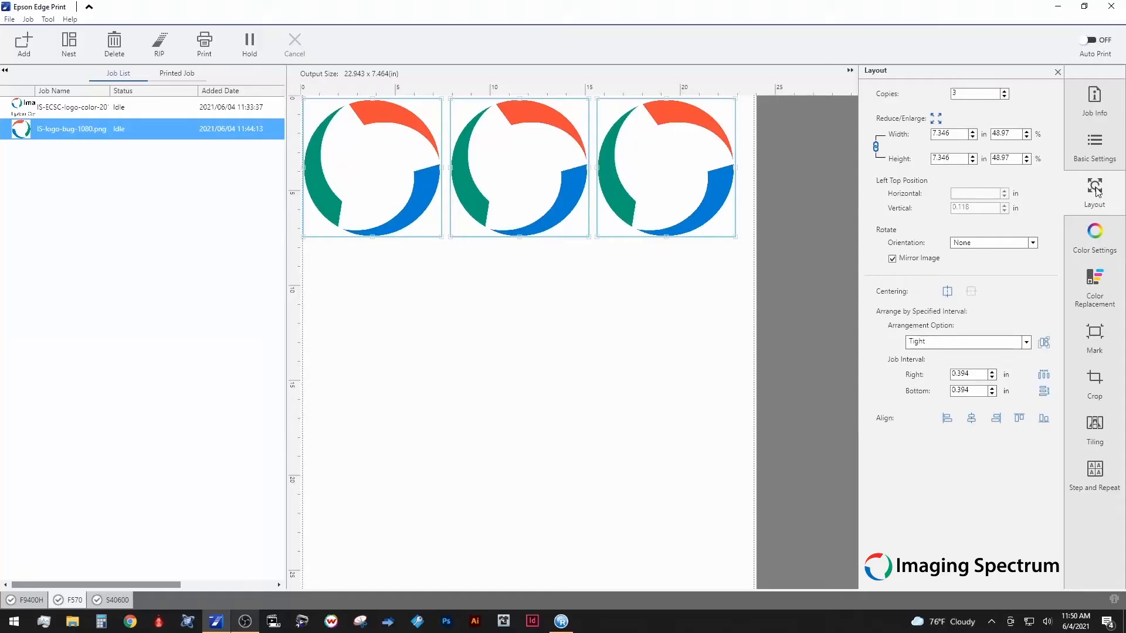
Step: In the color settings of the IS-logo-bug-1080.png job, set the RGB input profile to EPSON sRGB
click(1090, 239)
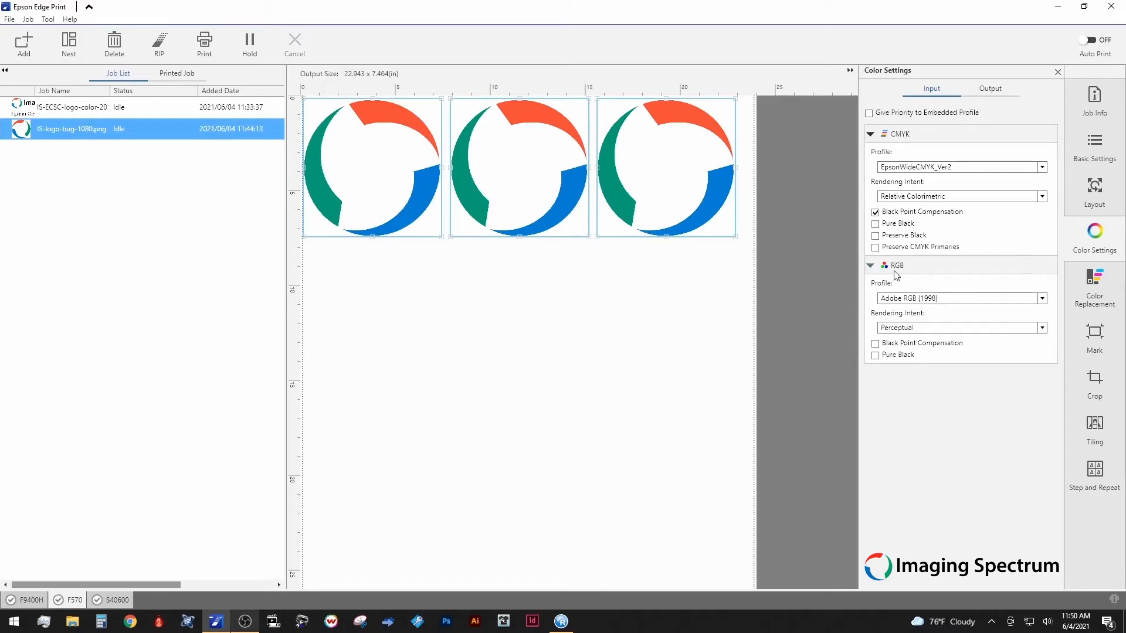
click(1043, 299)
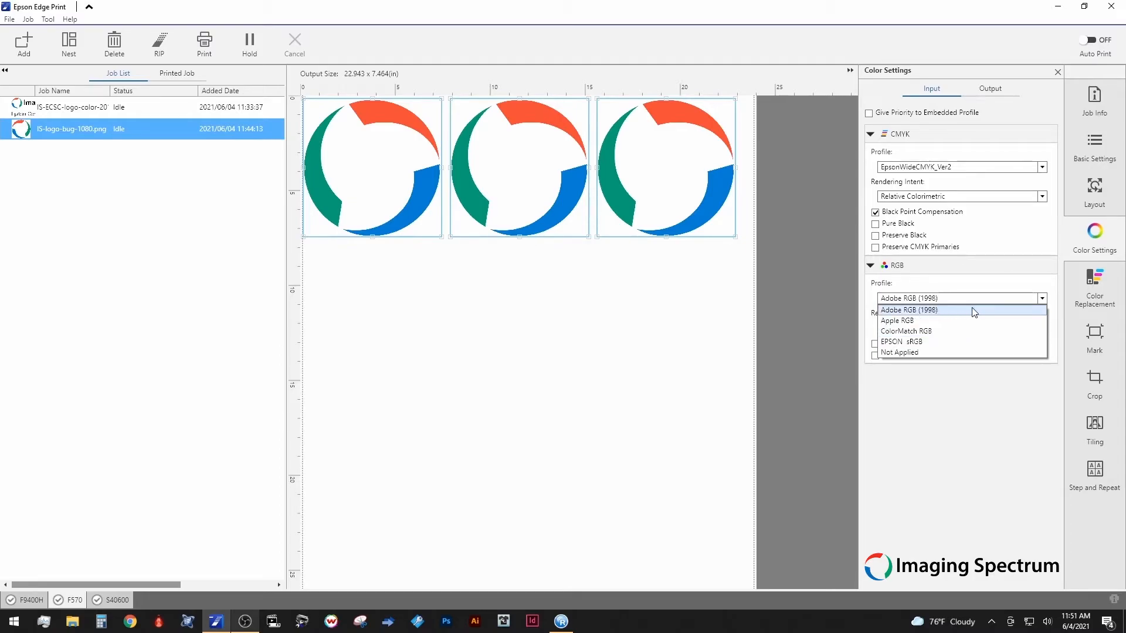
click(927, 343)
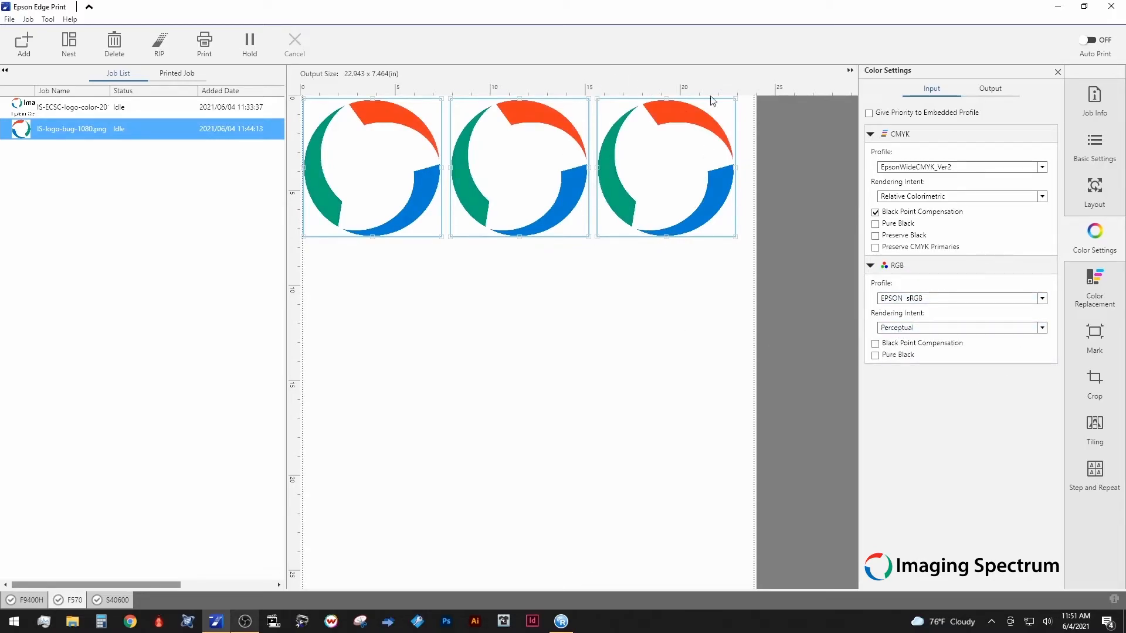
Step: Switch the RGB profile to Adobe RGB (1998) to compare the logo colors, and set it back to EPSON sRGB
click(932, 299)
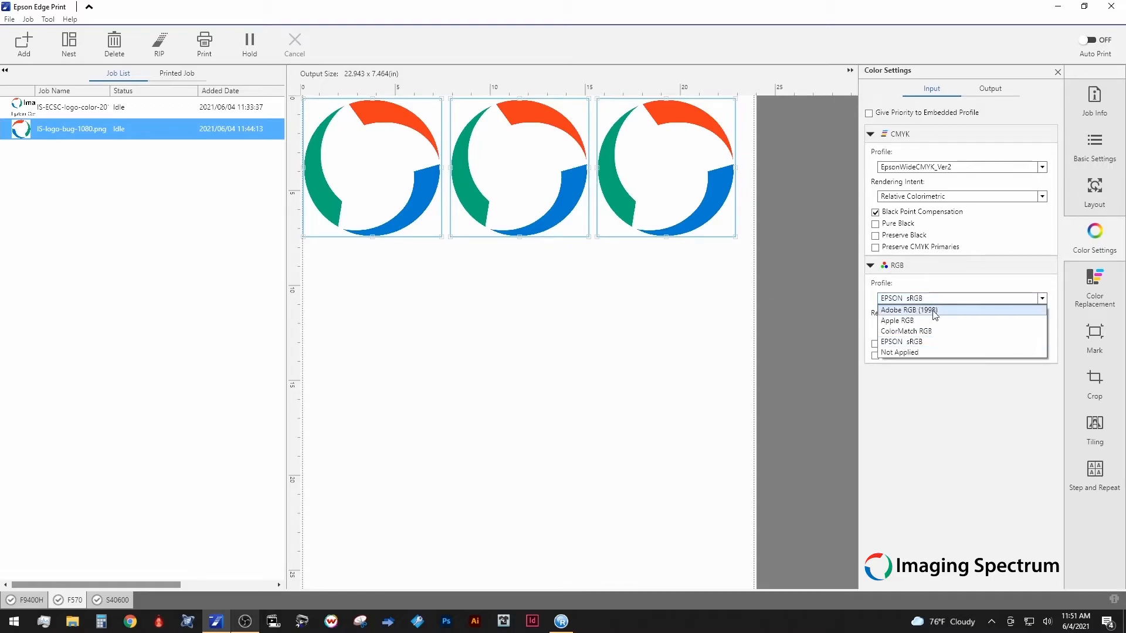
click(932, 310)
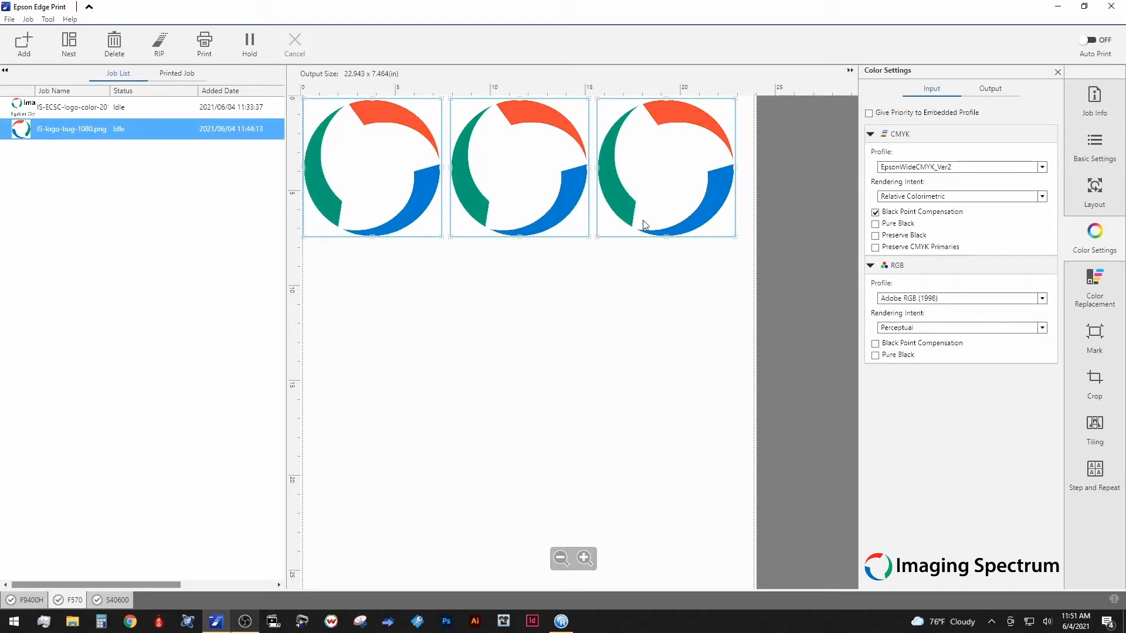
click(938, 299)
click(914, 342)
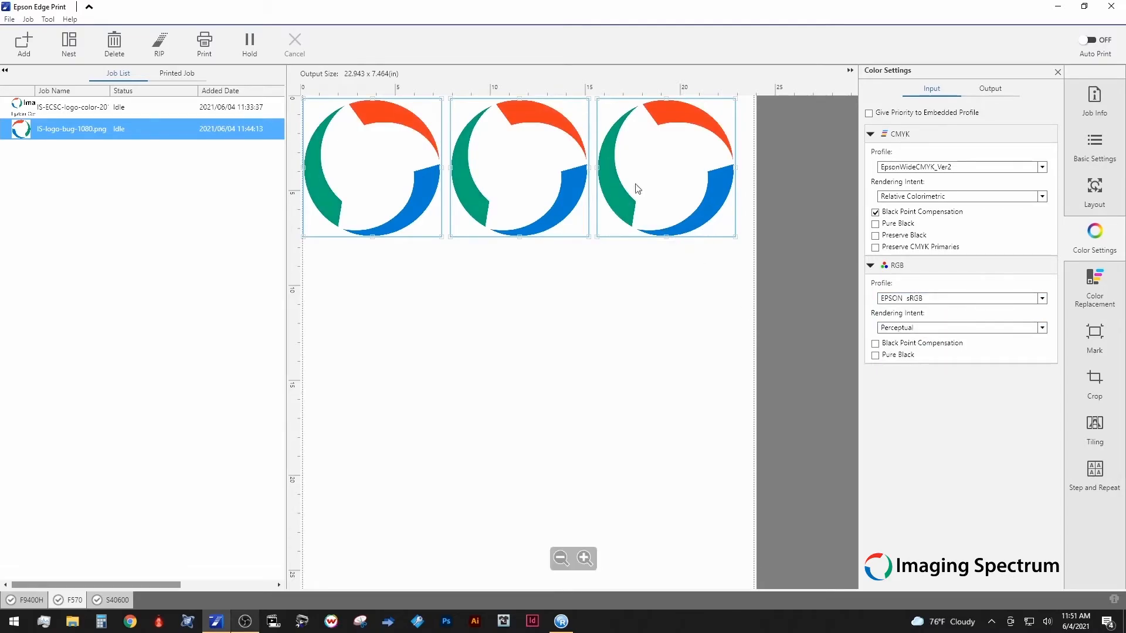
Step: Try the Relative Colorimetric, Saturation and Absolute Colorimetric rendering intents for RGB, and set it back to Perceptual
click(1041, 329)
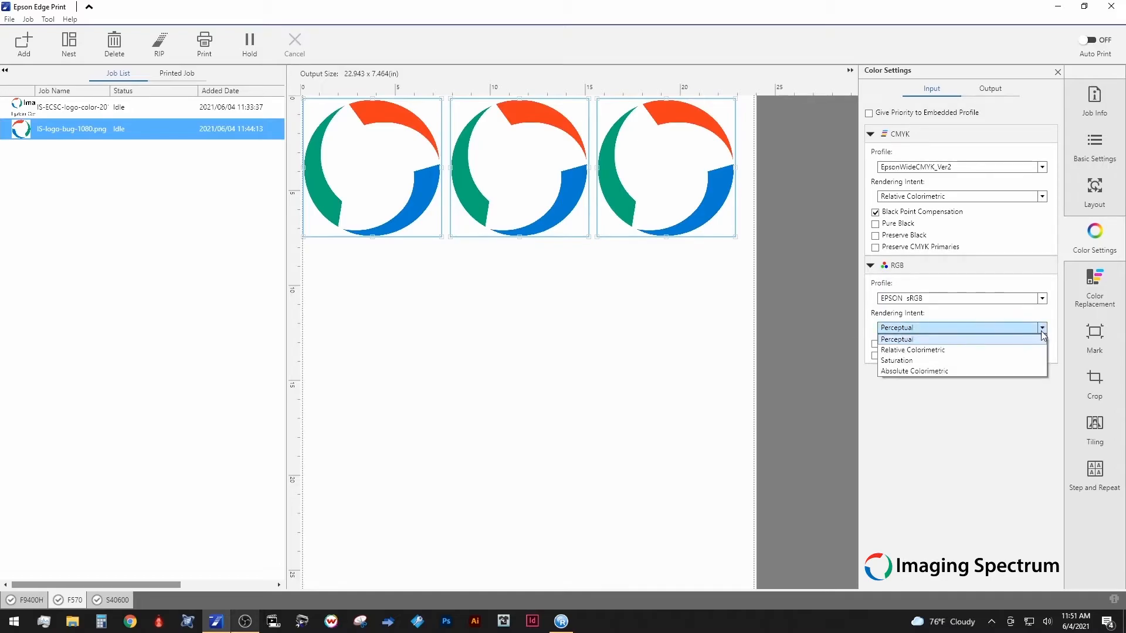
click(960, 350)
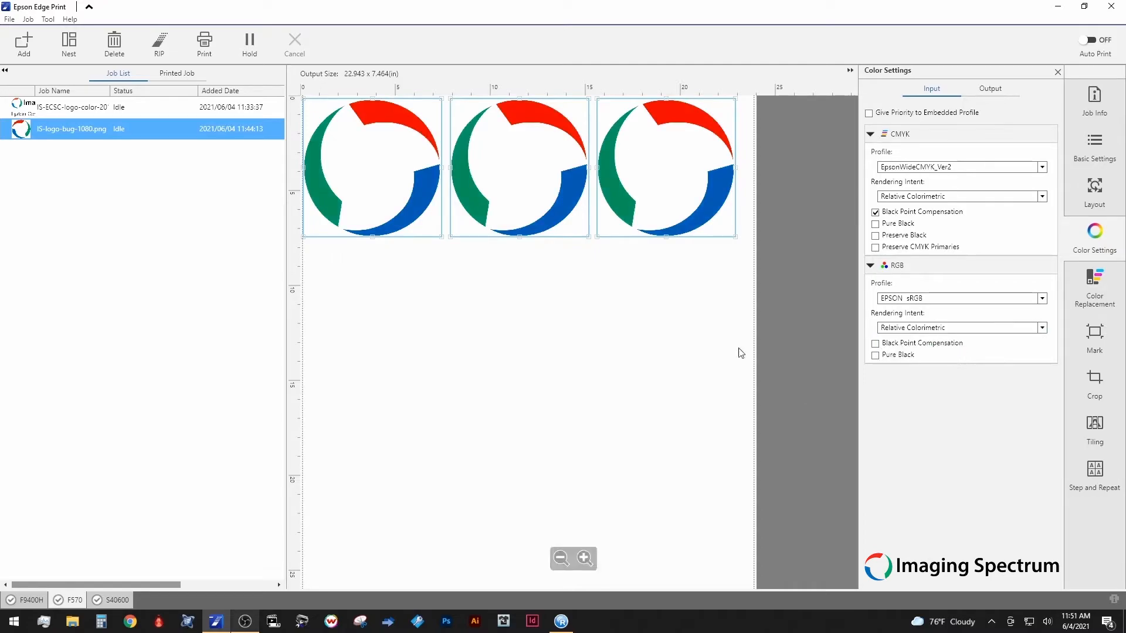
click(997, 328)
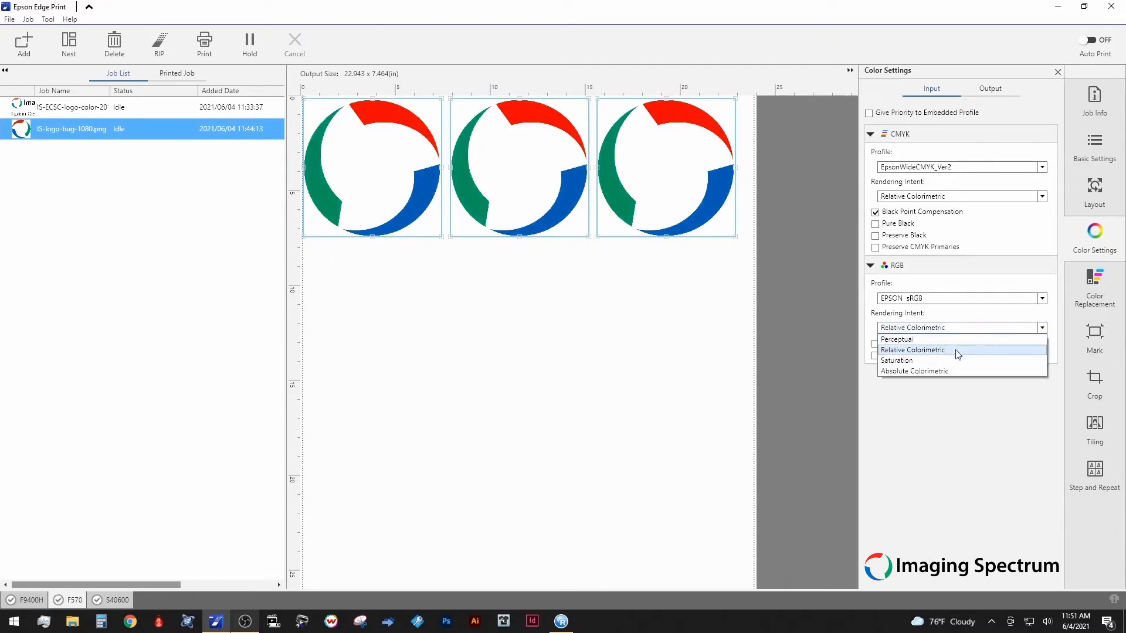
click(941, 362)
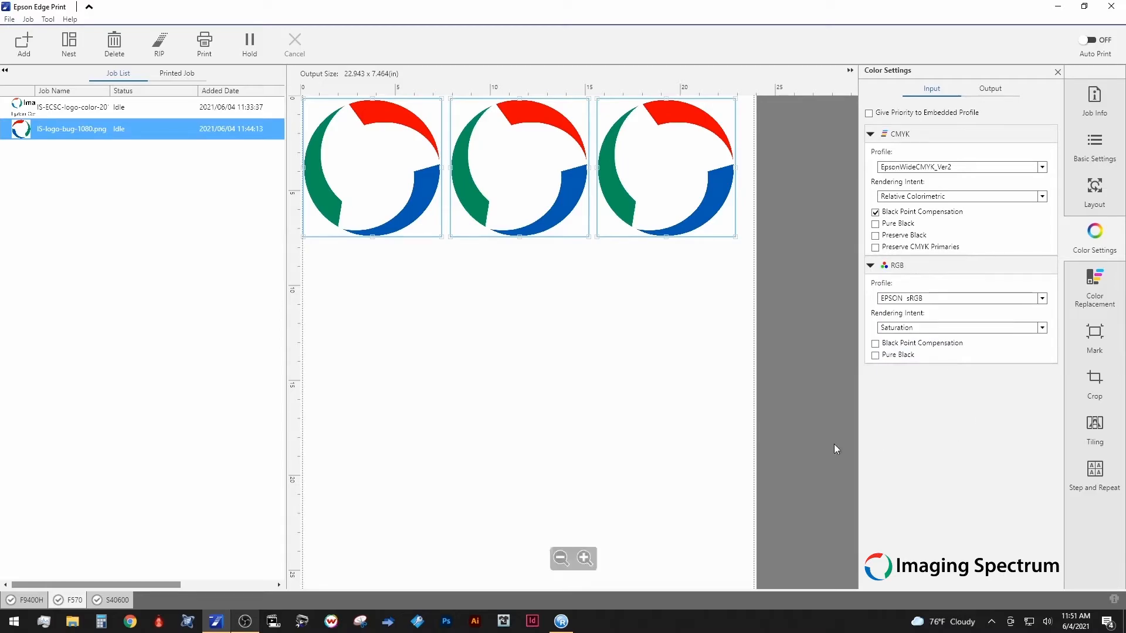
click(970, 327)
click(951, 372)
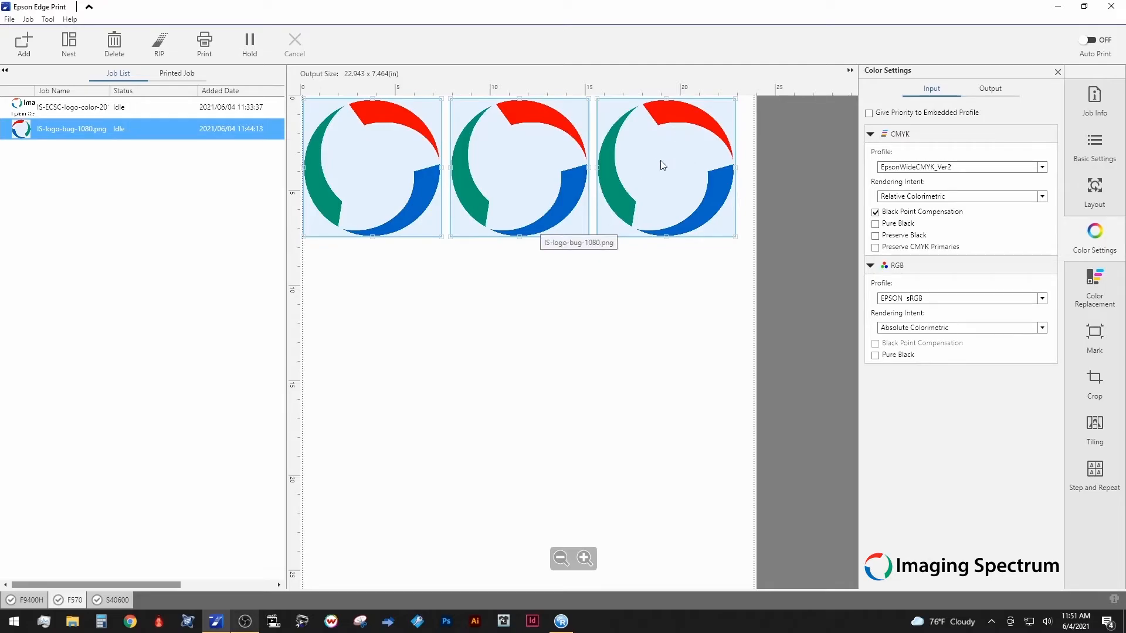
click(1015, 327)
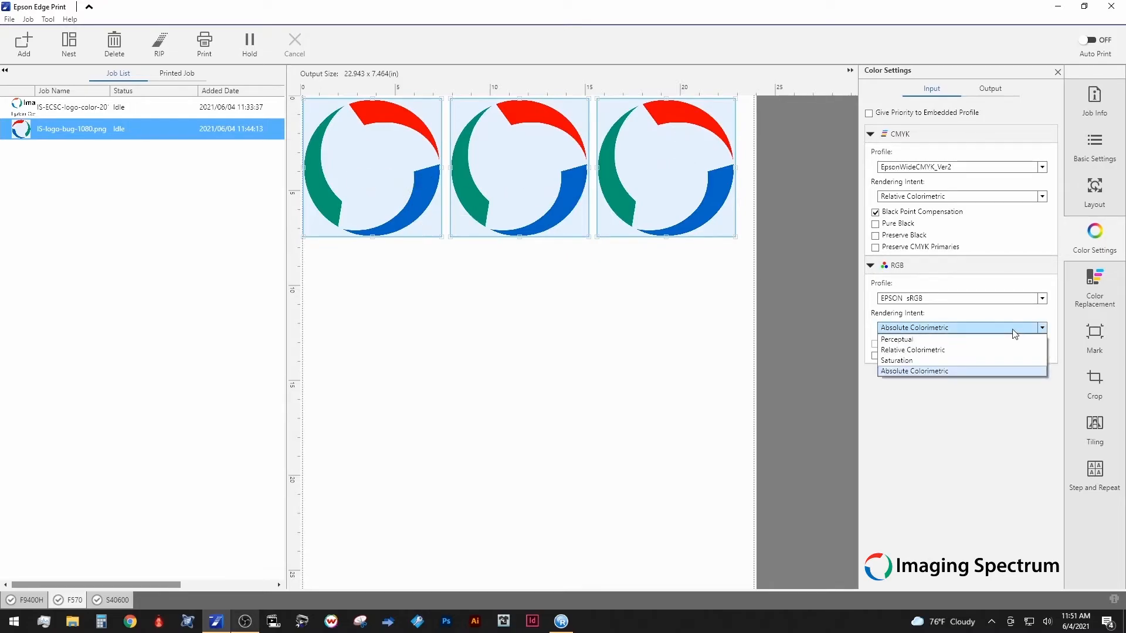
click(989, 341)
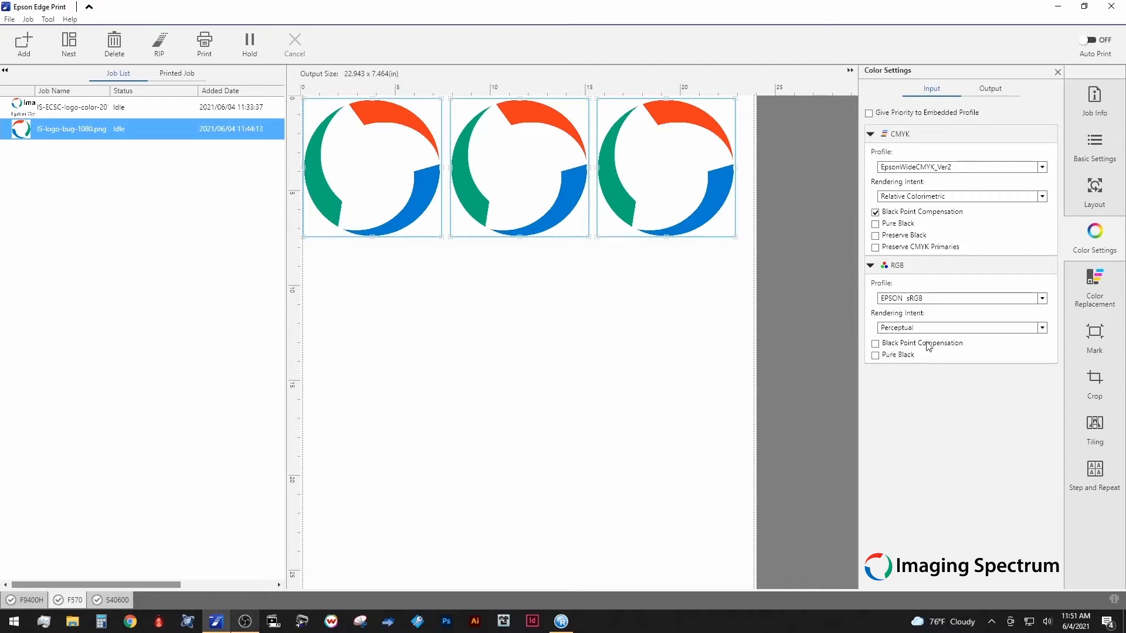
Step: Review the RGB black options, keep the CMYK profile at EpsonWideCMYK_Ver2, and turn Give Priority to Embedded Profile off again
click(876, 345)
click(875, 355)
click(1042, 168)
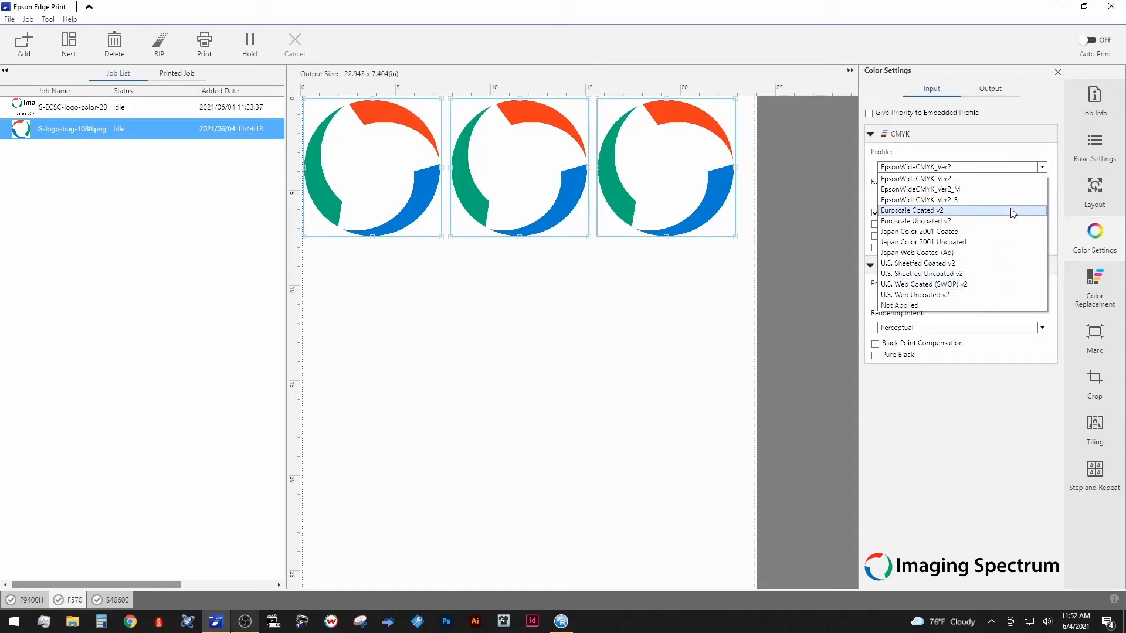
click(940, 182)
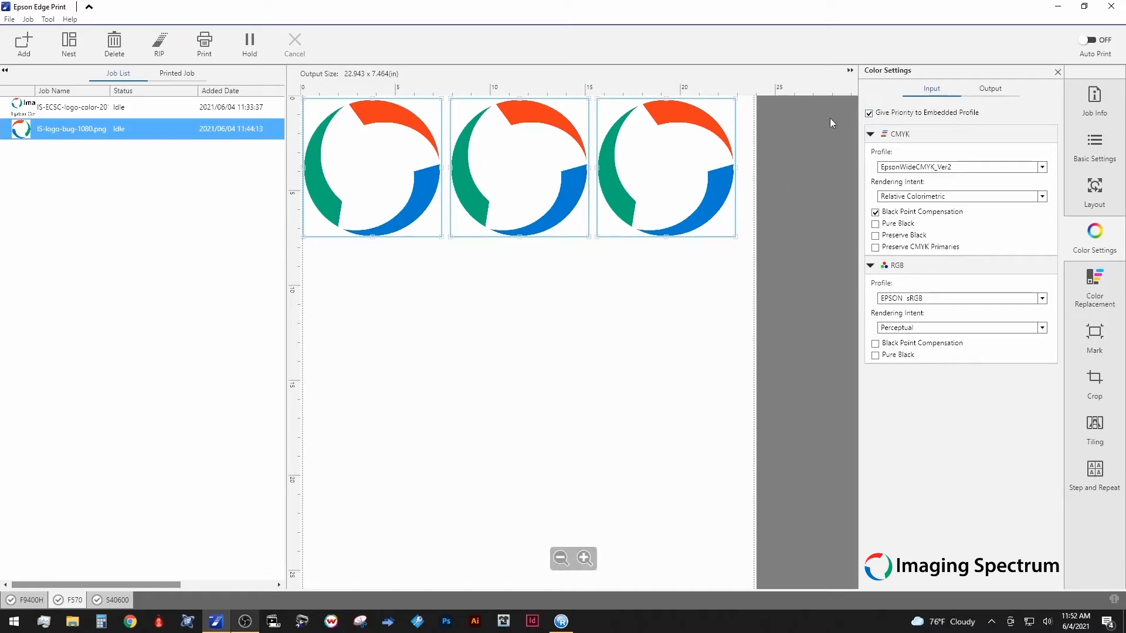
click(869, 112)
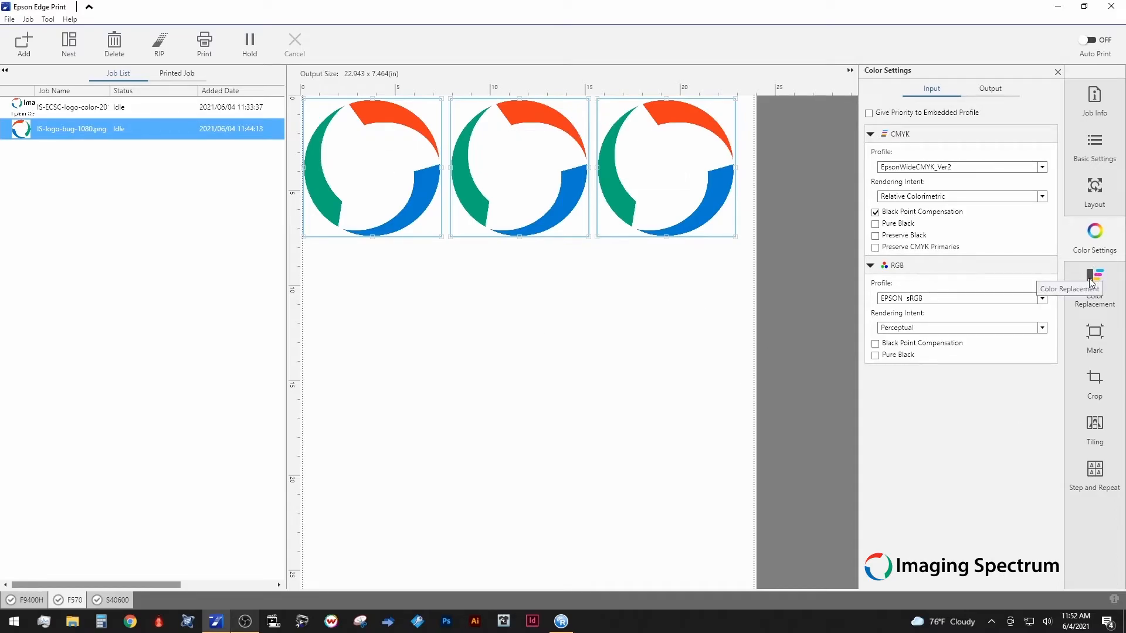
Step: Examine the available output profiles and the tone curve's color channels in the output color settings, and return to the input settings
click(988, 88)
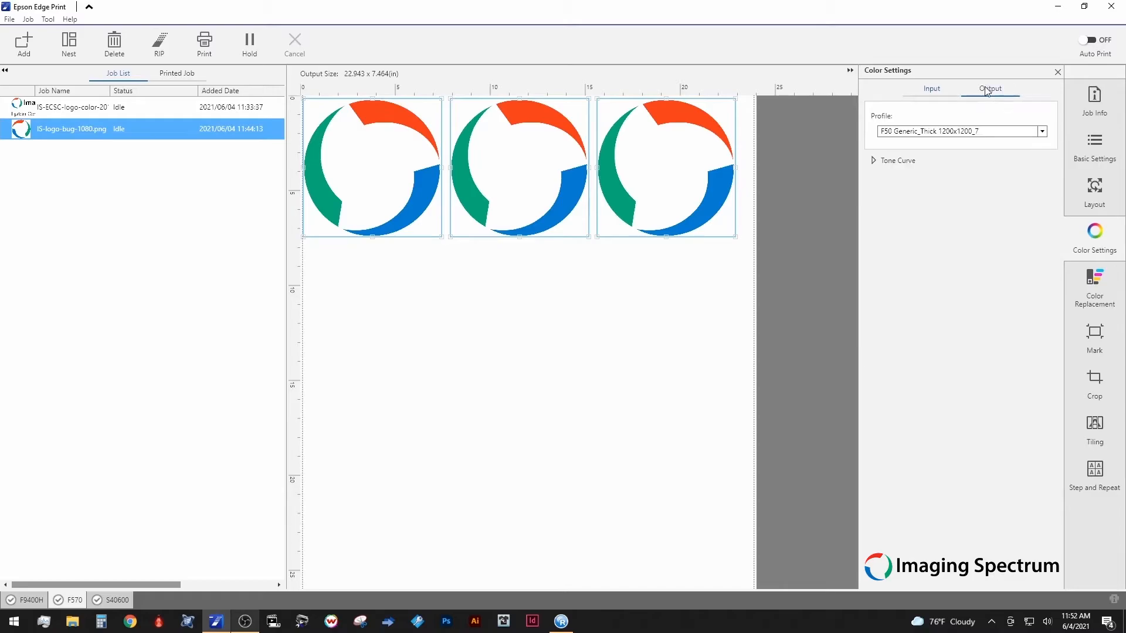
click(1041, 130)
click(1026, 143)
click(873, 161)
click(1027, 181)
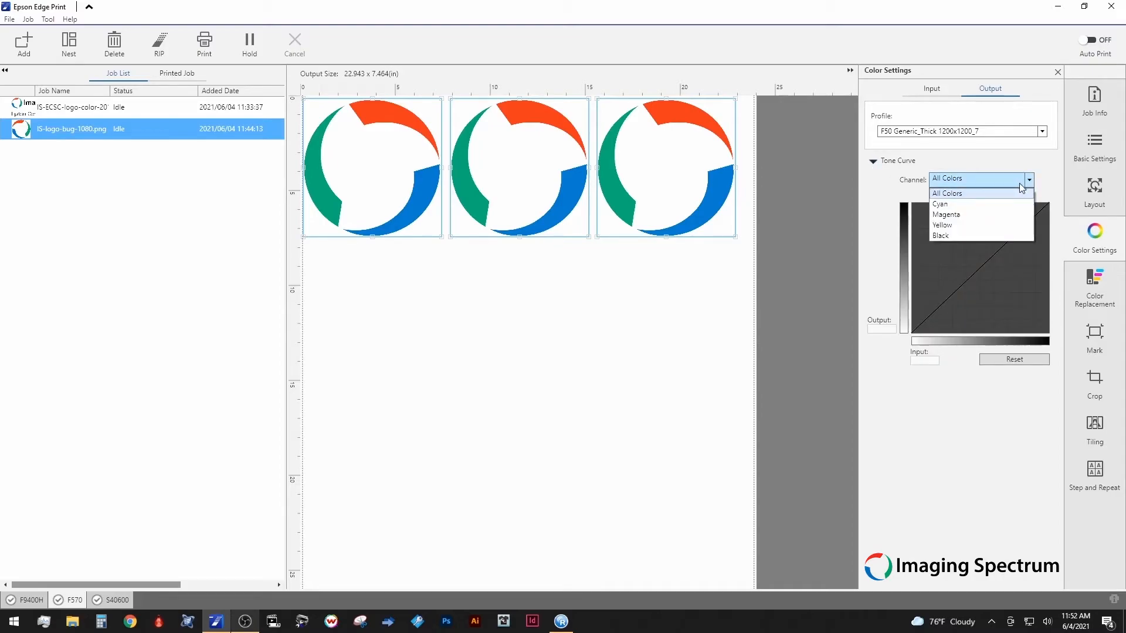
click(976, 193)
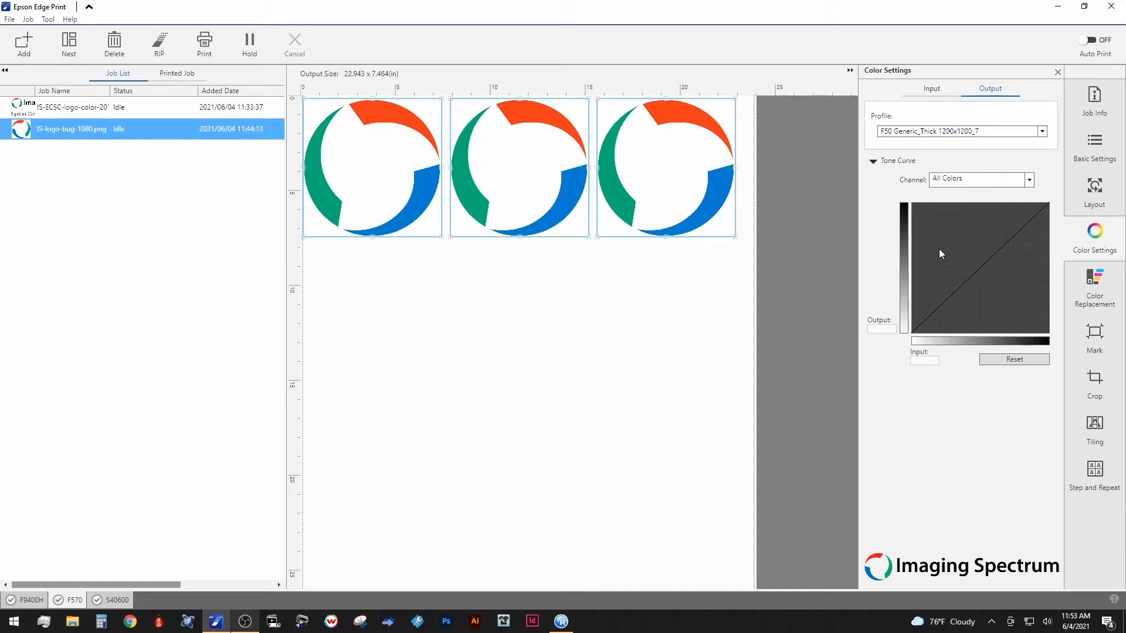
click(932, 89)
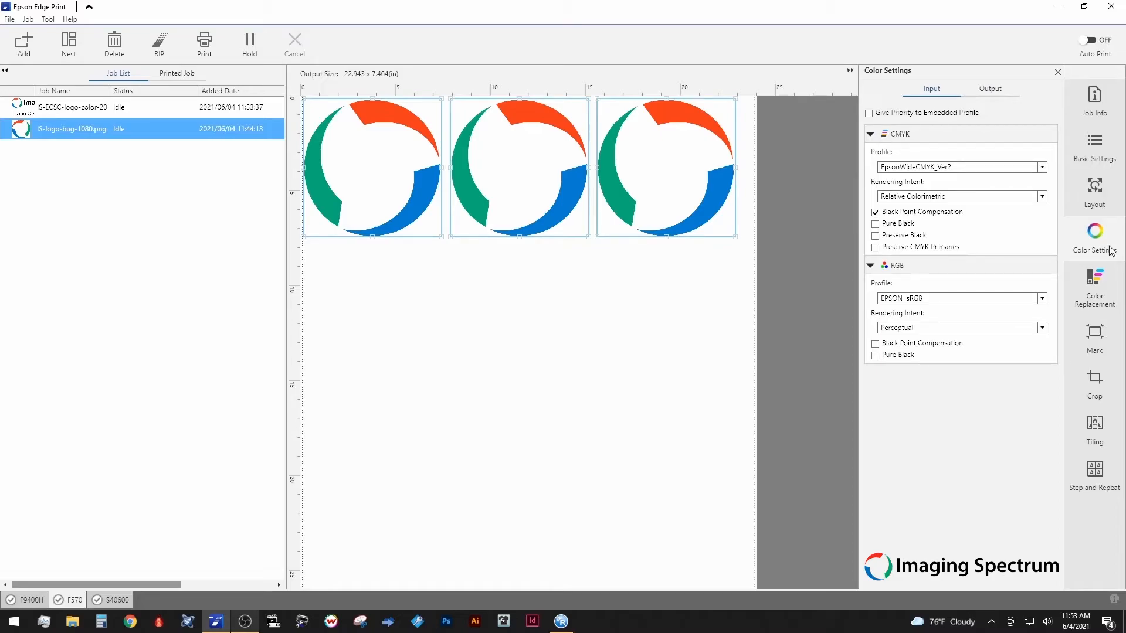
Step: In Color Replacement, start editing the logo and sample its orange arc with the Eyedropper as the input color
click(1092, 283)
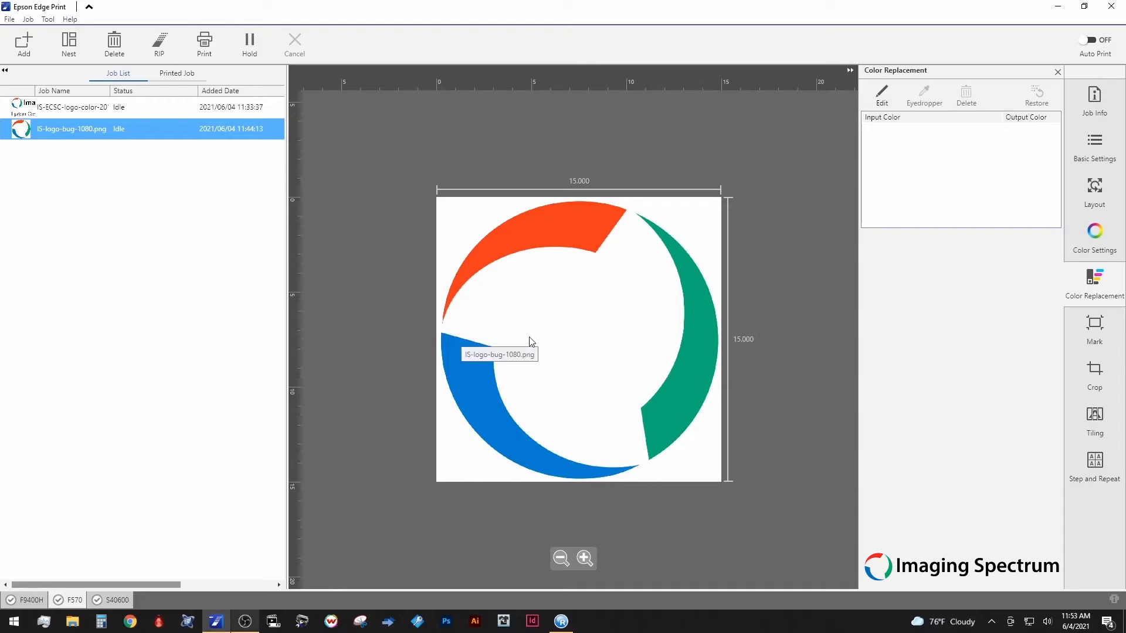
click(881, 98)
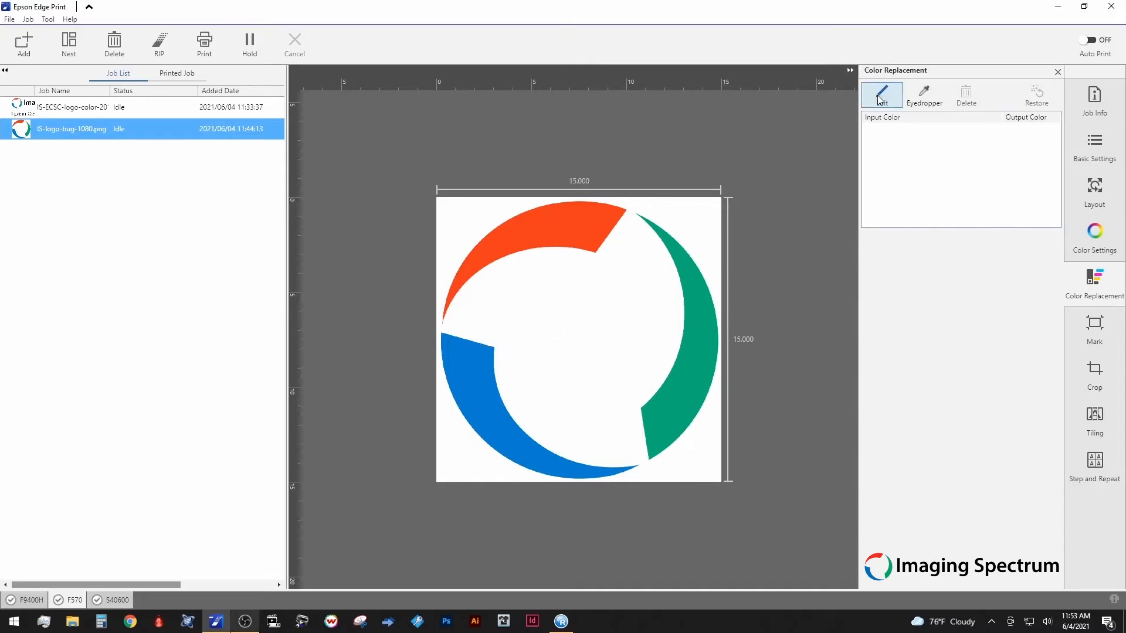
click(924, 99)
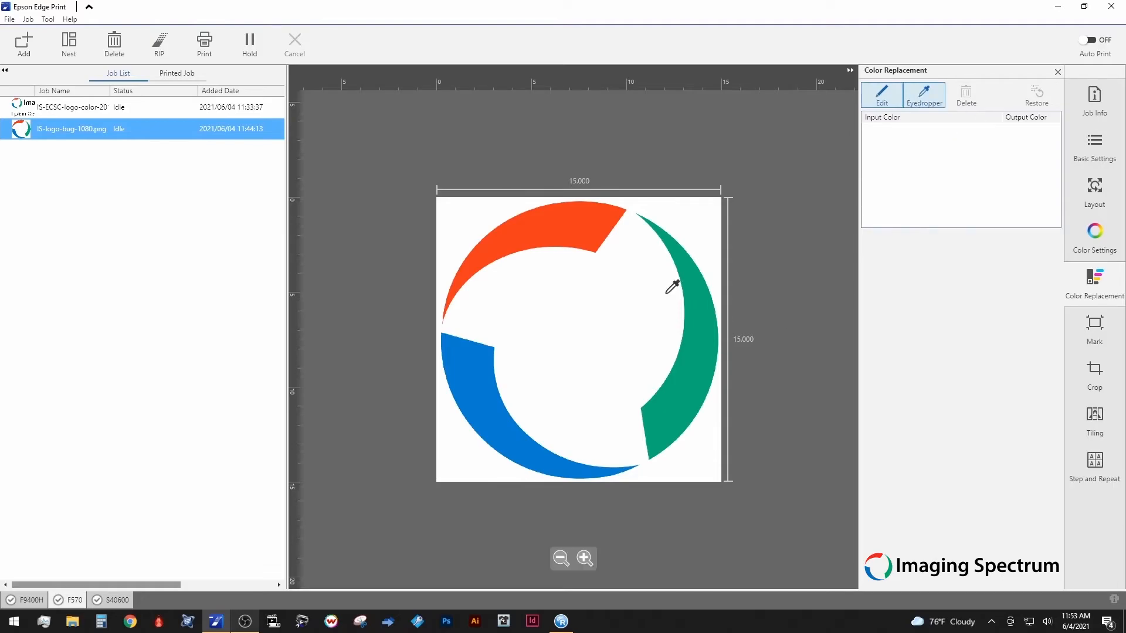
click(577, 222)
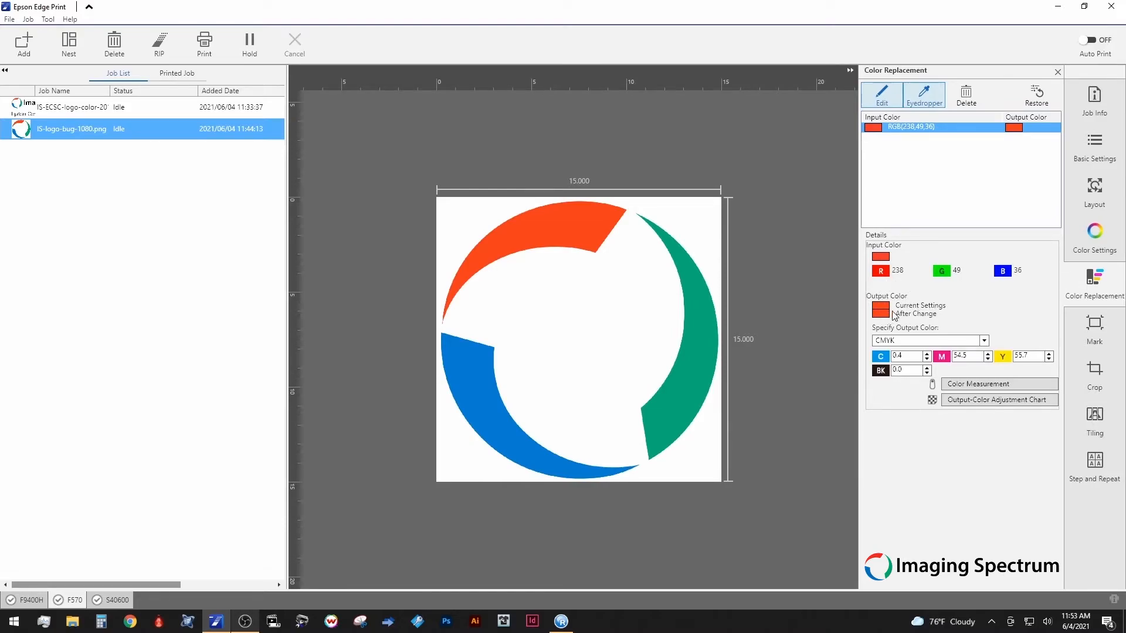
Step: On the F9400H job, replace the sampled orange using CMYK + FyFp with C, M and Y at 0 and FY at 100
click(983, 341)
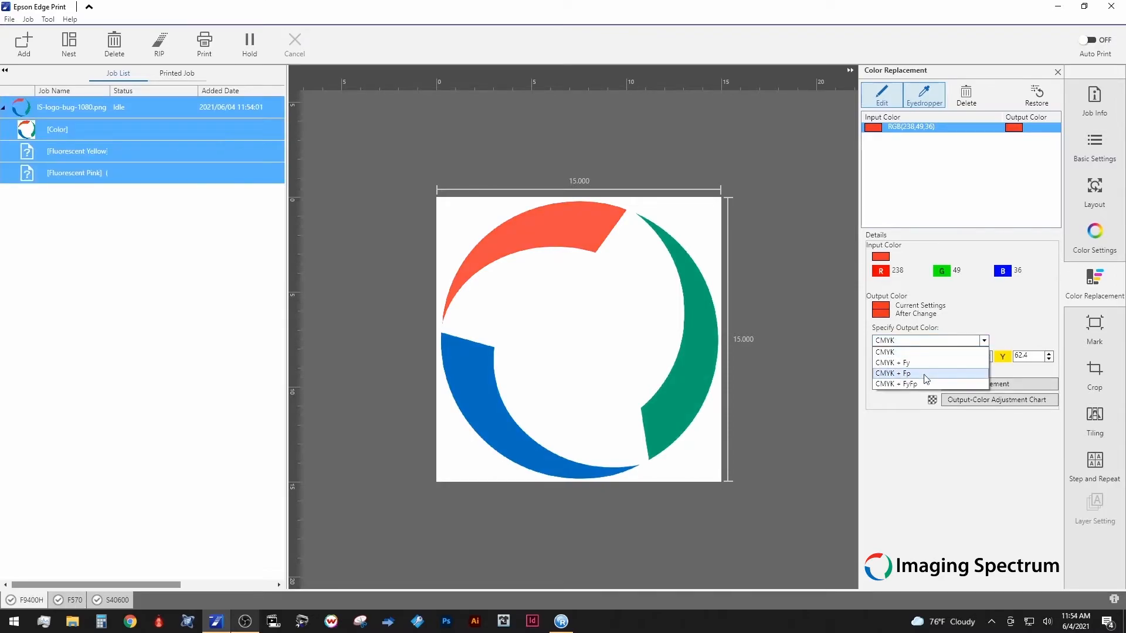
click(917, 385)
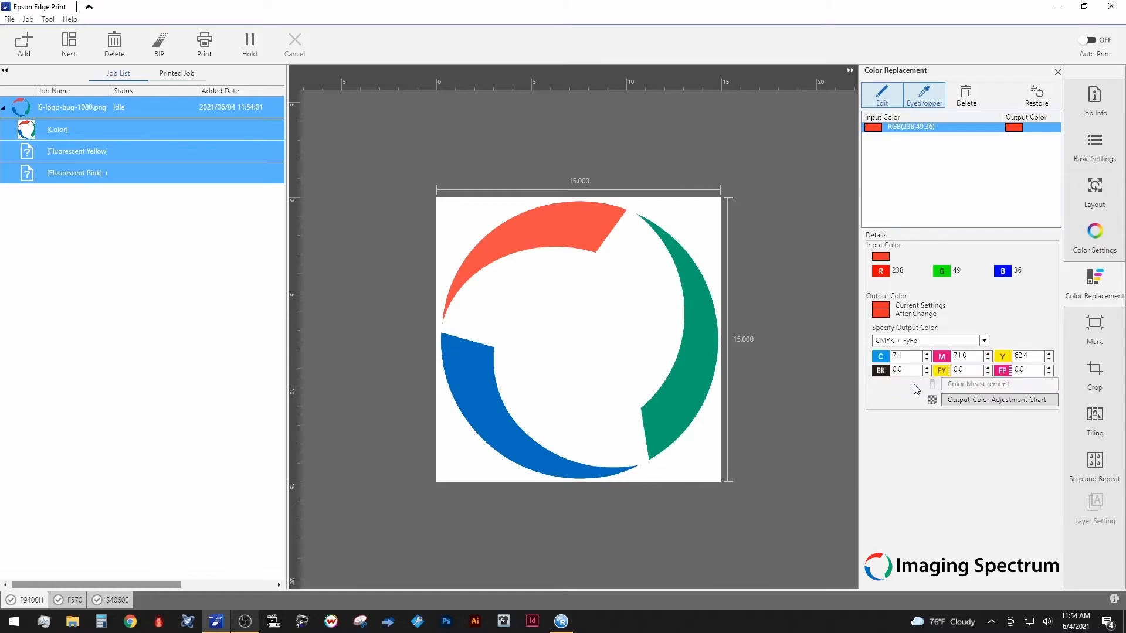
drag(965, 370, 886, 358)
text(100)
drag(980, 356, 953, 356)
text(0)
drag(1041, 356, 1014, 358)
text(0)
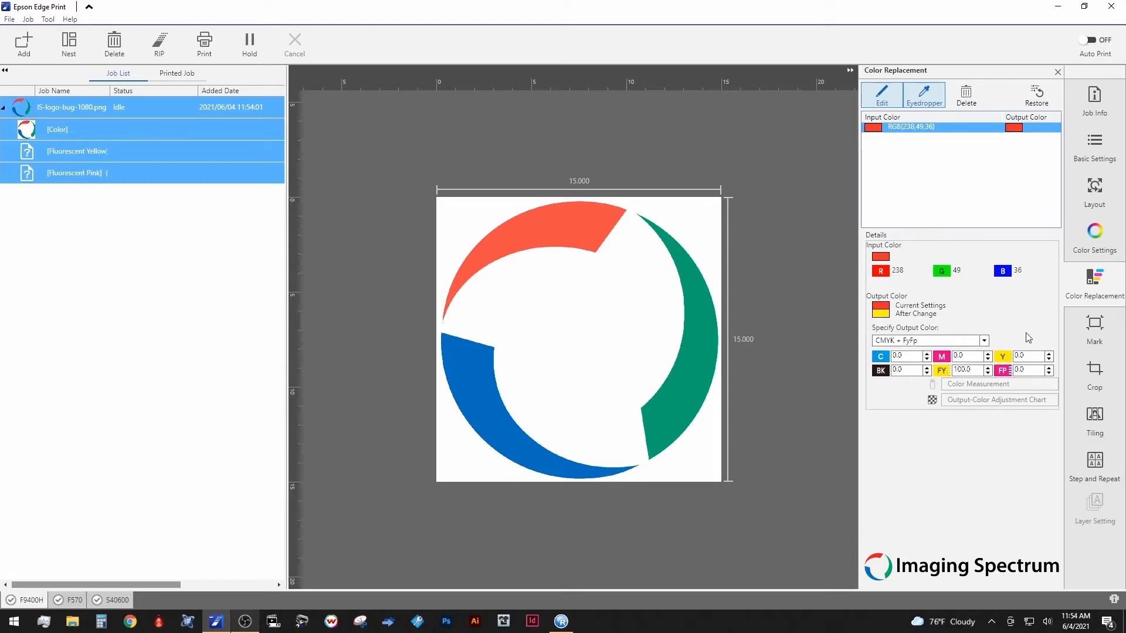
click(1094, 234)
click(1094, 279)
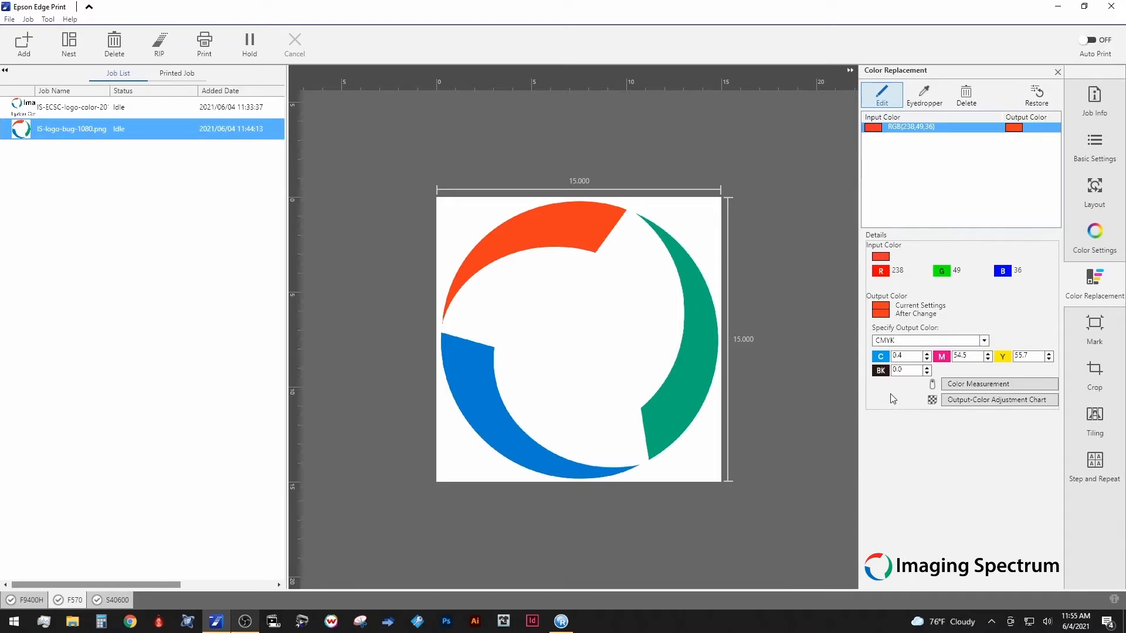
Step: On the F570 job, set the orange's output color to C 30, M 20, Y 2, and check it on the nested logos
drag(918, 355, 877, 356)
text(30)
key(Tab)
text(20)
key(Tab)
text(2)
key(Tab)
click(1107, 161)
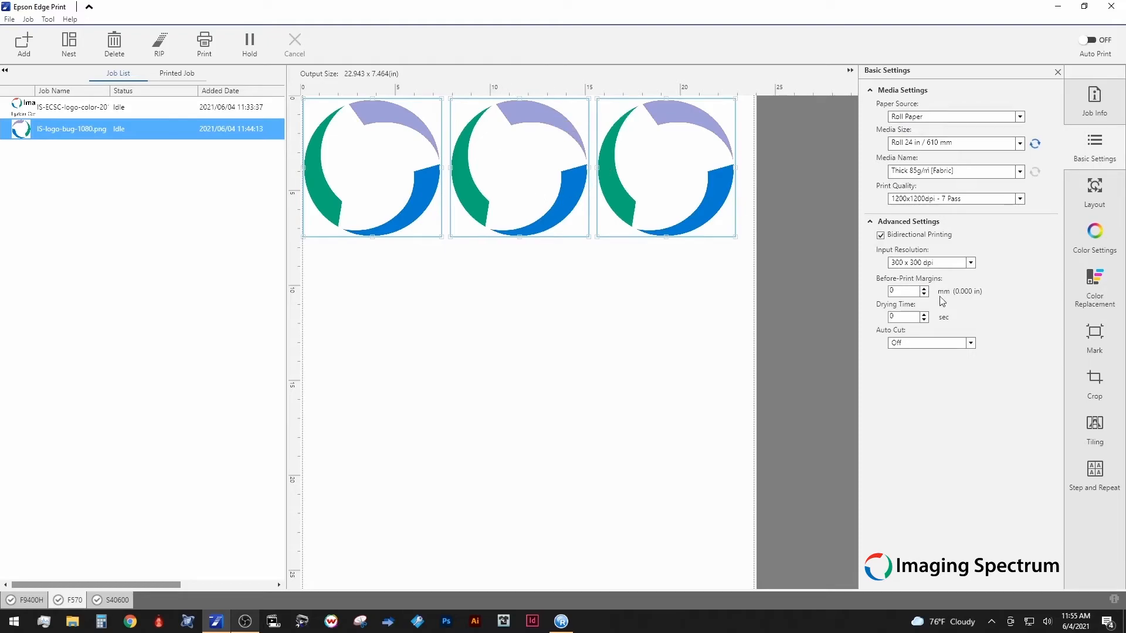
click(1100, 285)
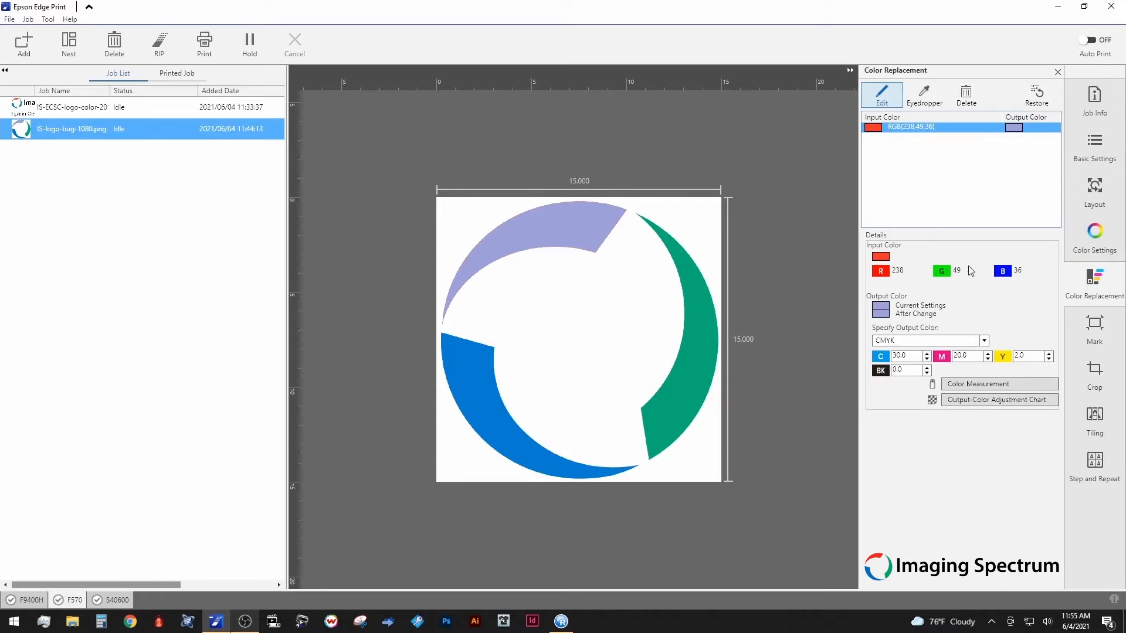
Step: Check the Color Measurement option for the replaced color, and restore its original output color
click(987, 384)
click(623, 355)
click(1035, 96)
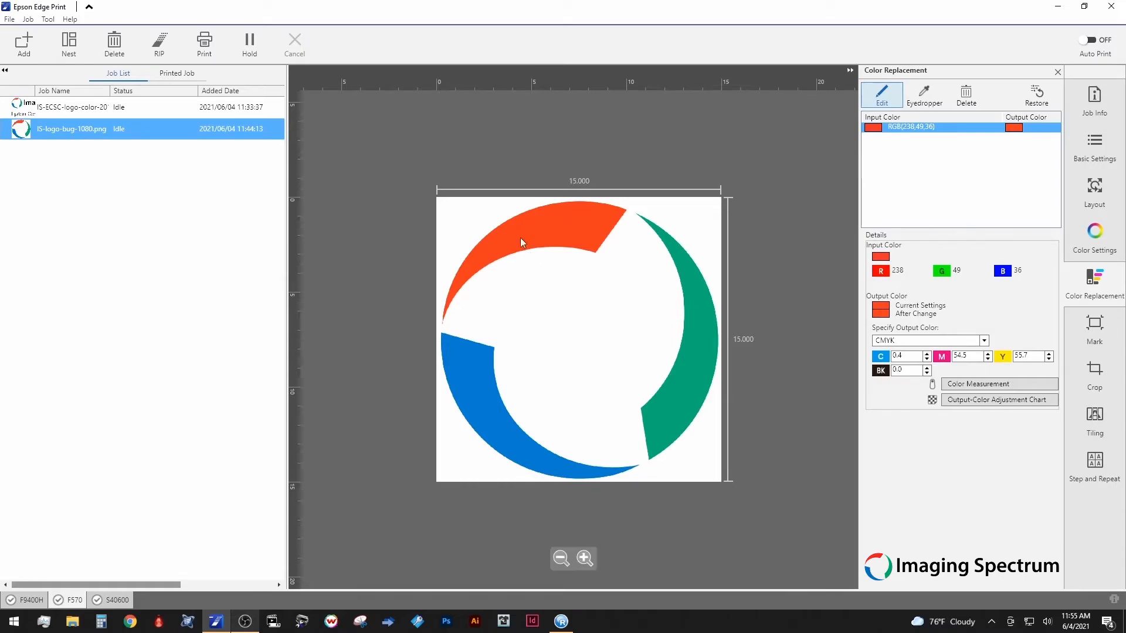
Step: Add an output-color adjustment chart job for the orange with 125 patches and a color difference of 1.0, and inspect its patches
click(989, 401)
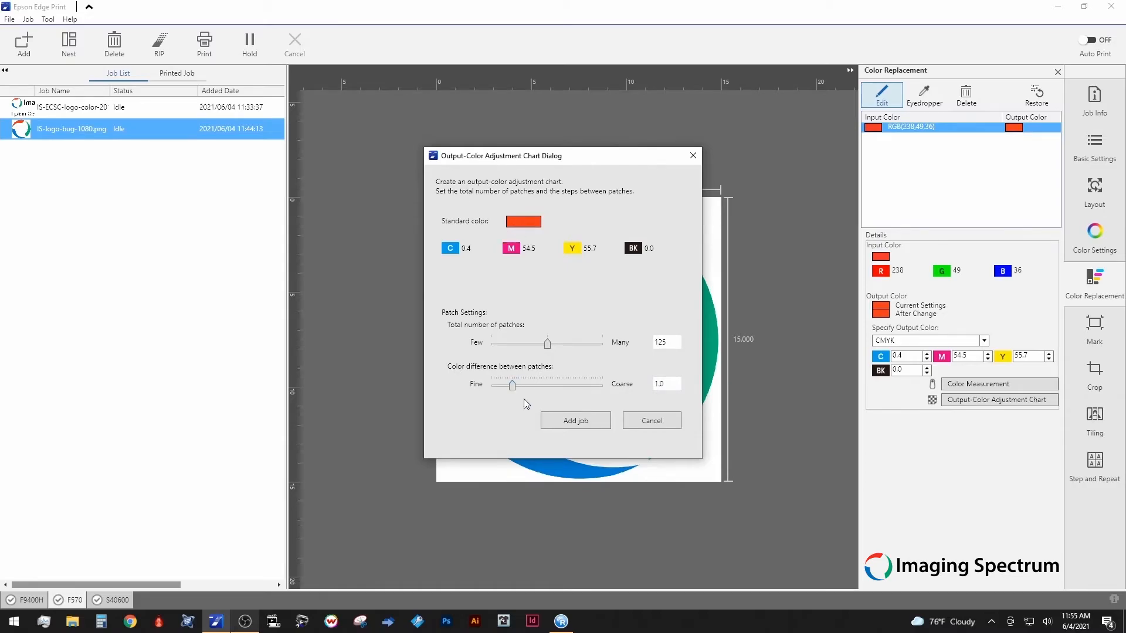
click(571, 421)
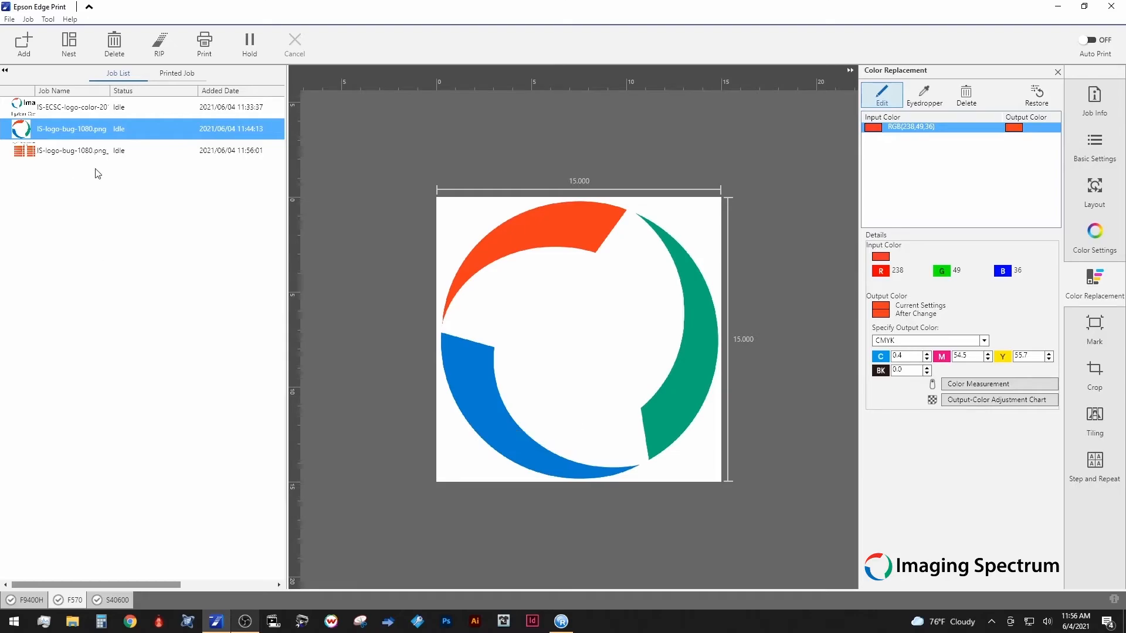
click(77, 154)
mouse_move(667, 512)
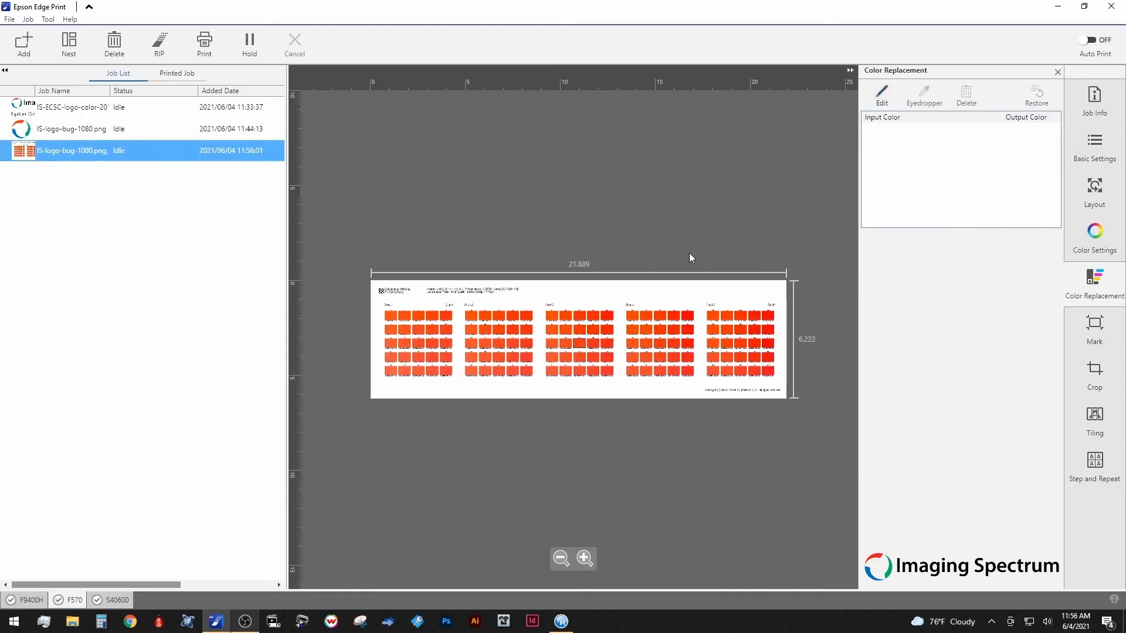
click(584, 559)
click(584, 558)
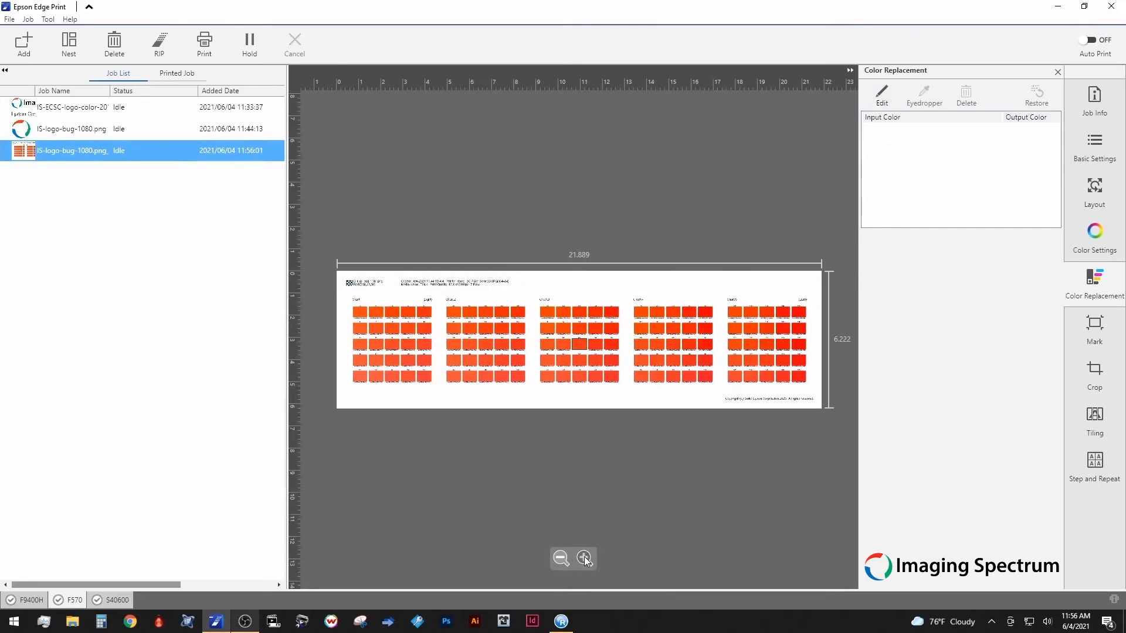
click(584, 558)
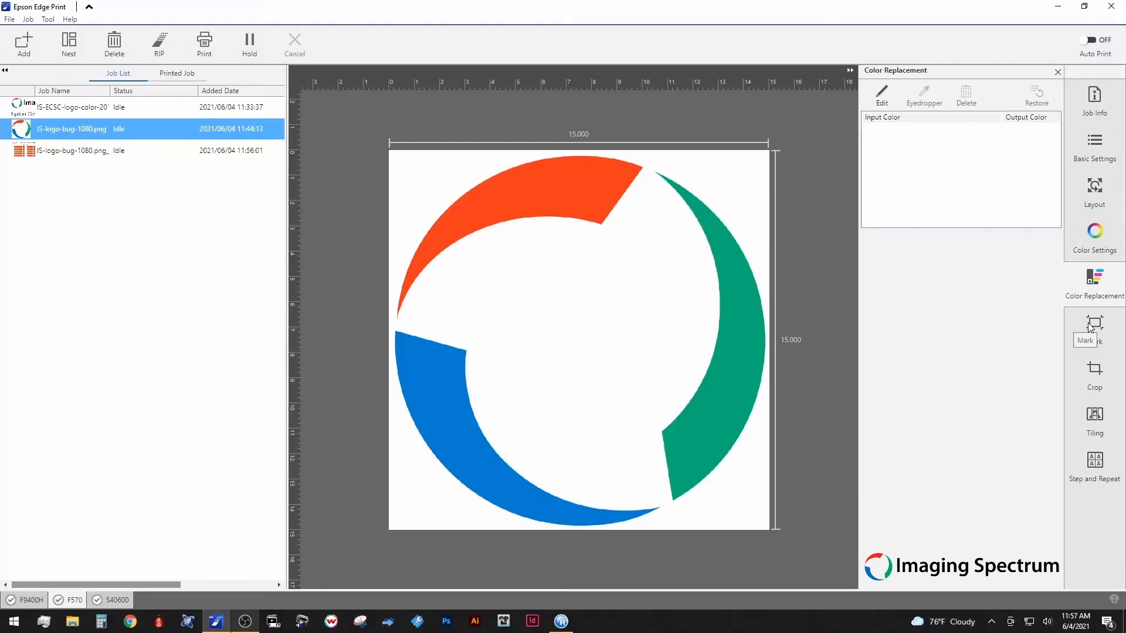
Step: In the mark settings of the IS-logo-bug-1080.png job, try the Frame line mark, and set the mark type to Trim mark 1
click(1091, 331)
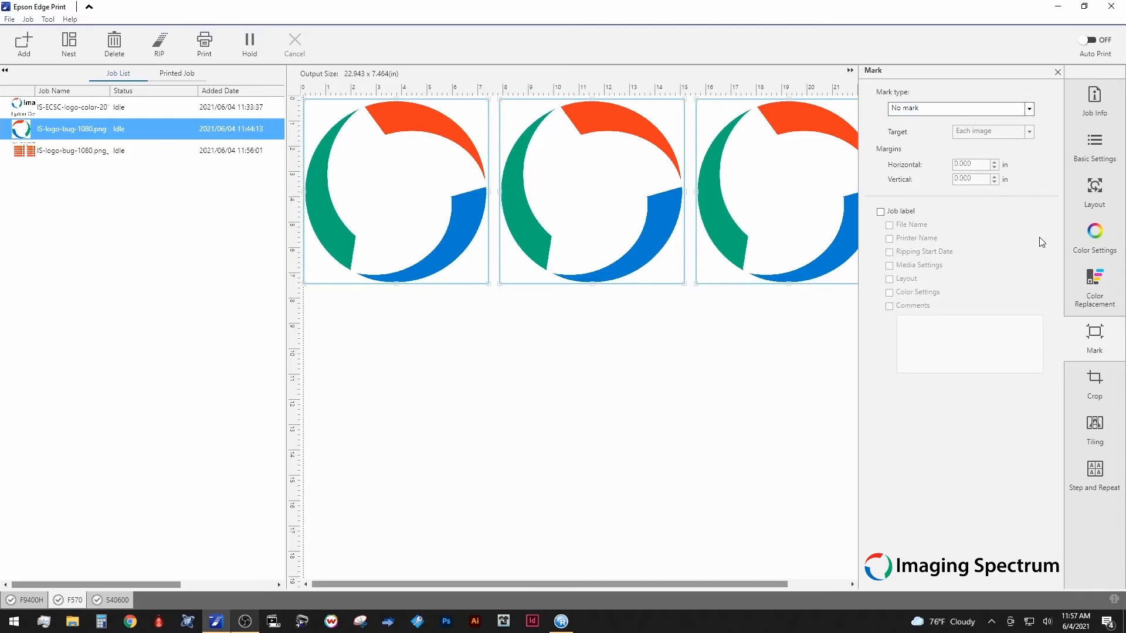
click(1023, 109)
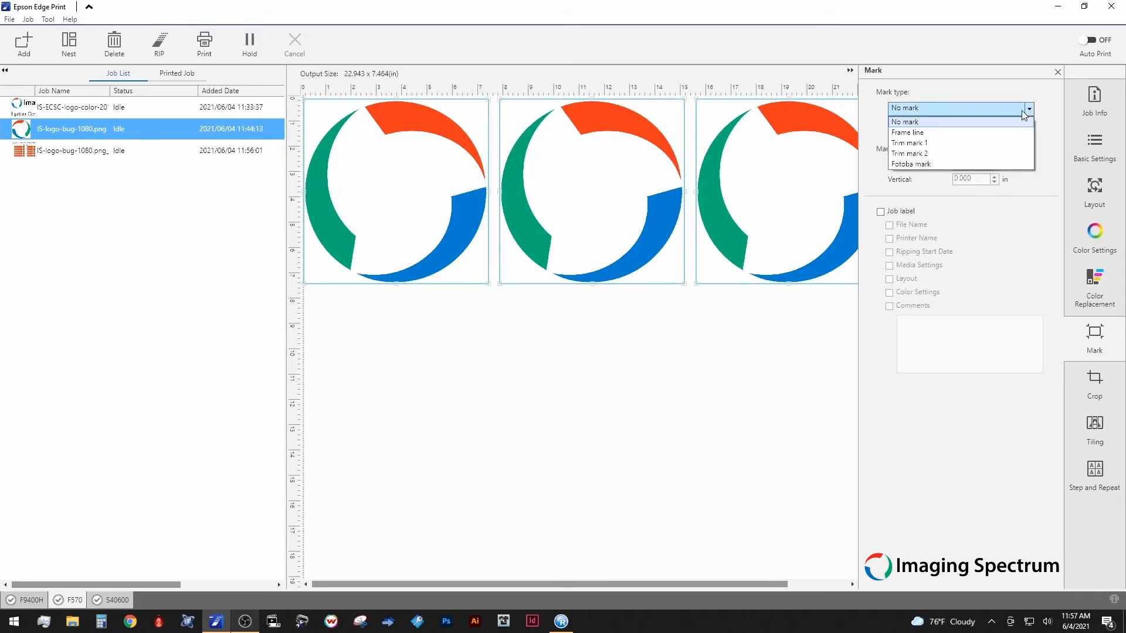
click(965, 133)
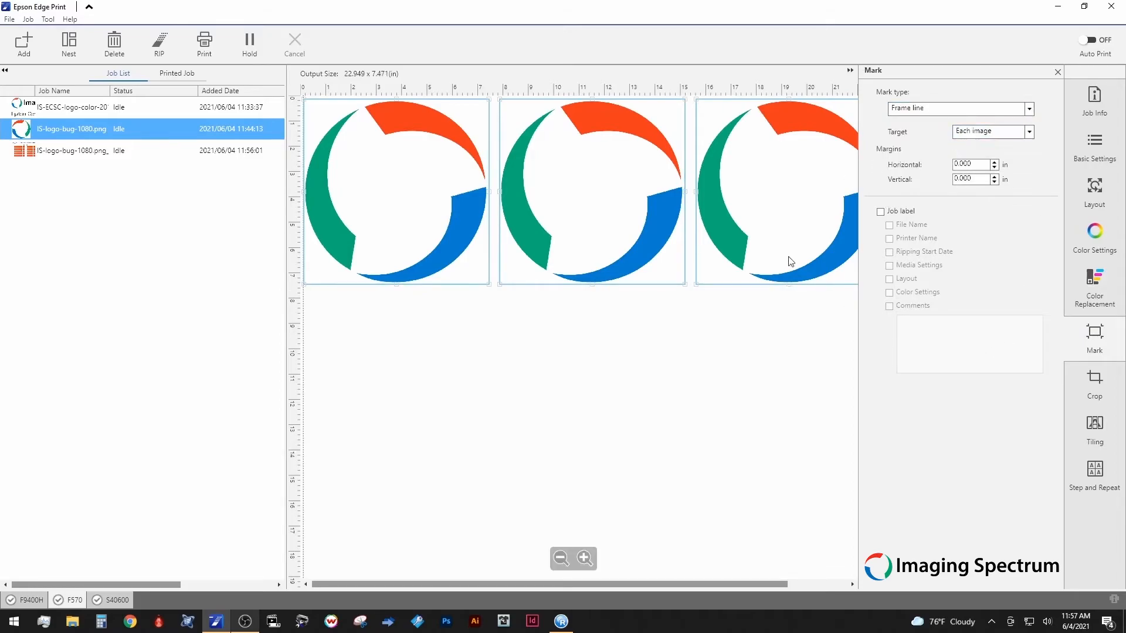
click(941, 108)
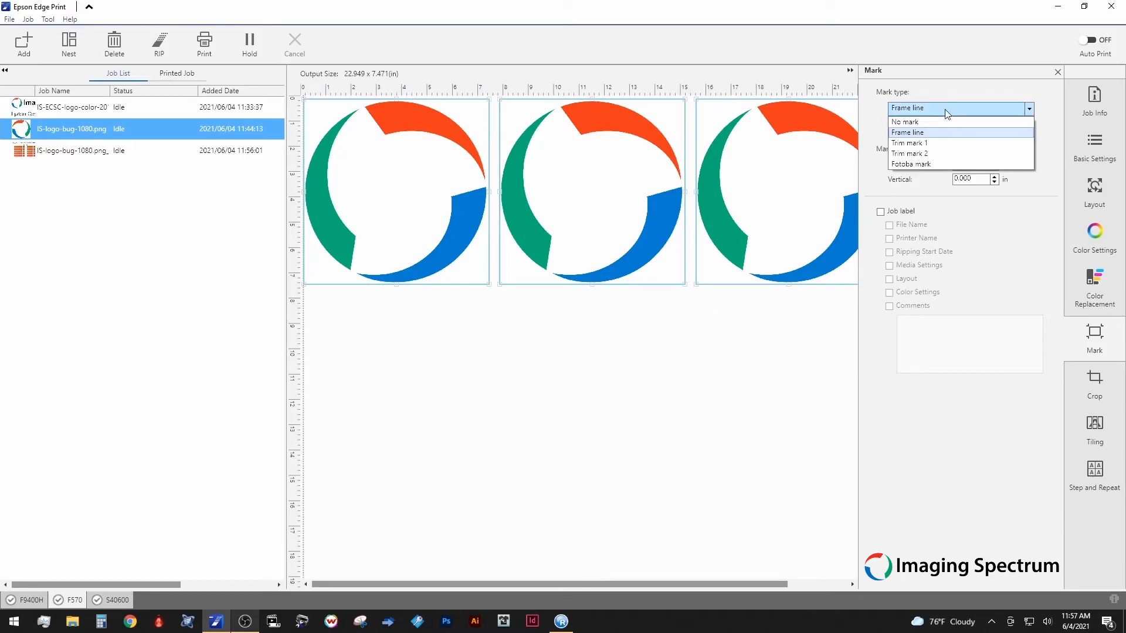
click(915, 144)
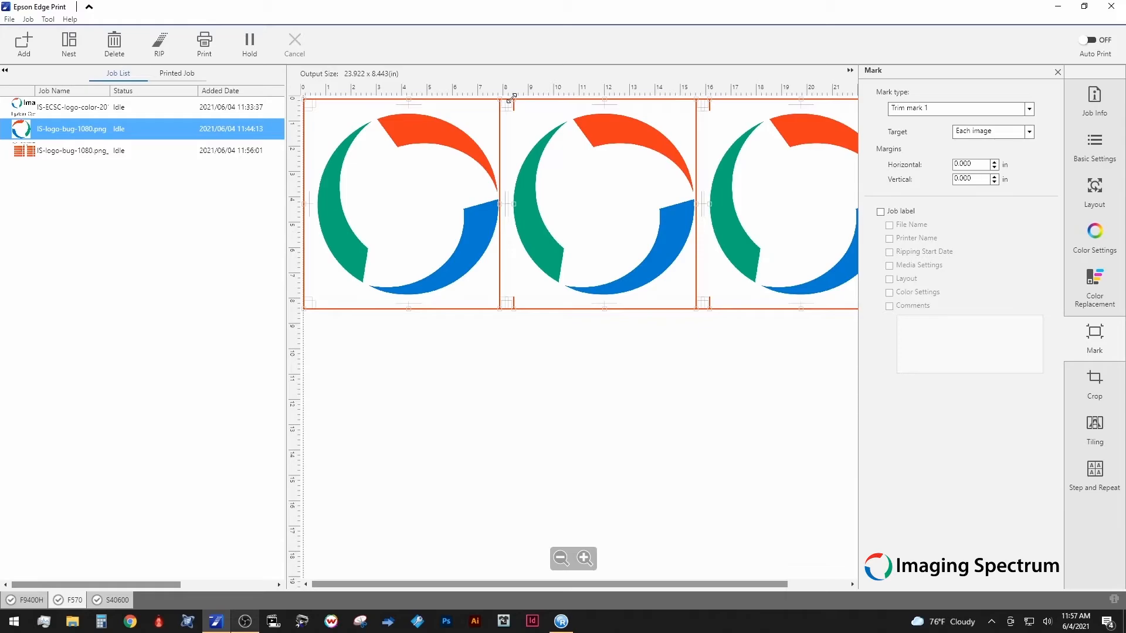
Step: Set the job's mark type to No mark, and try a job label with the comment "For internal use only"
click(951, 107)
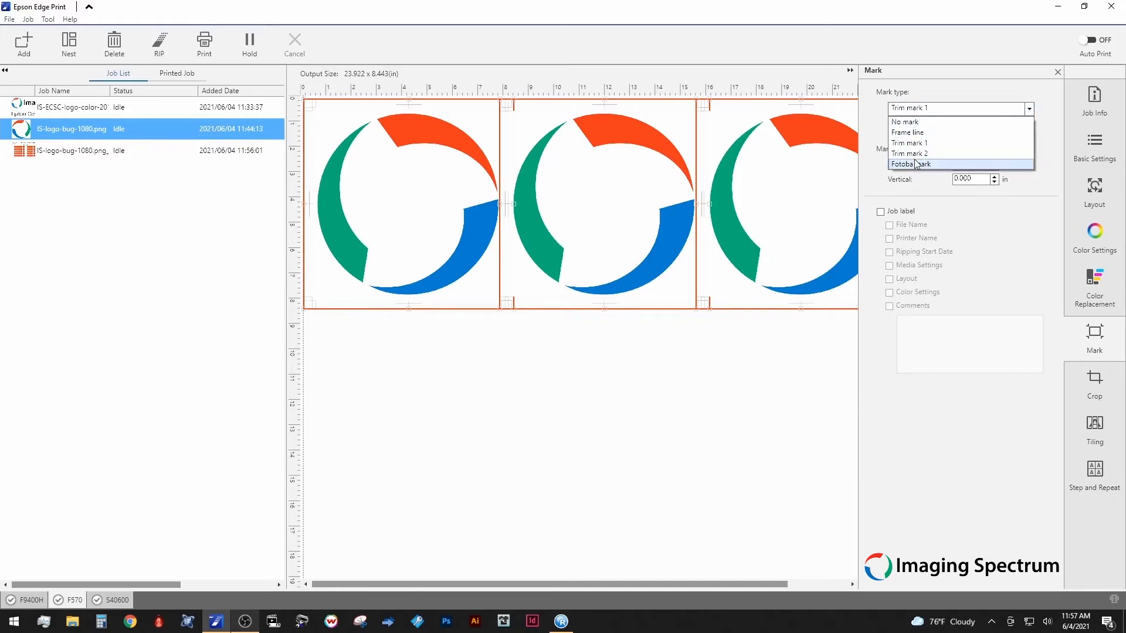
click(919, 123)
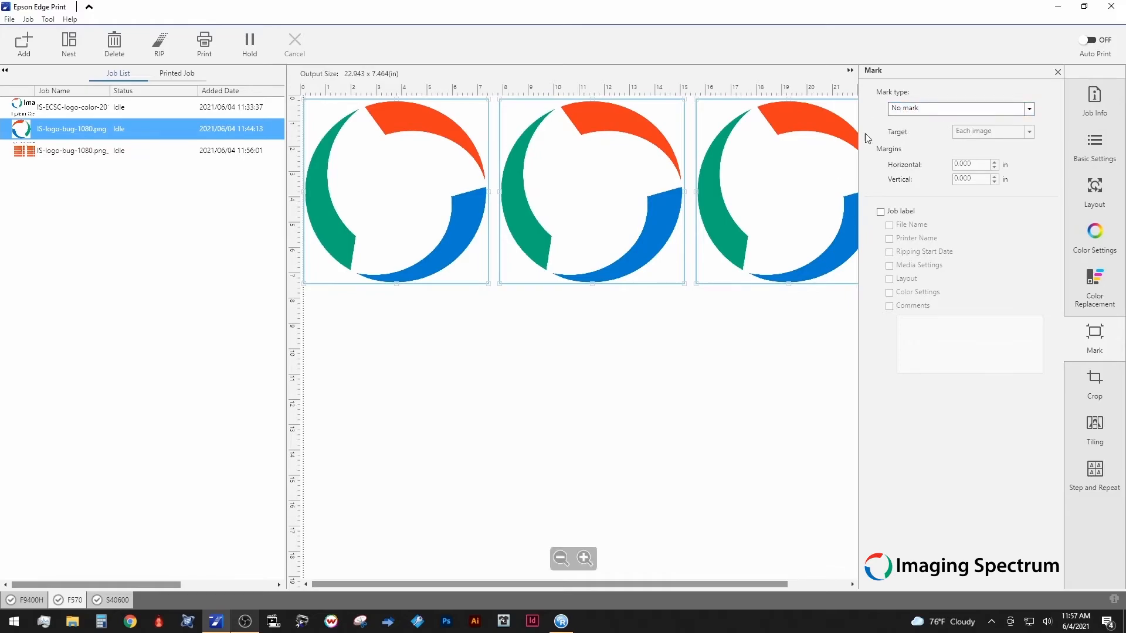
click(880, 212)
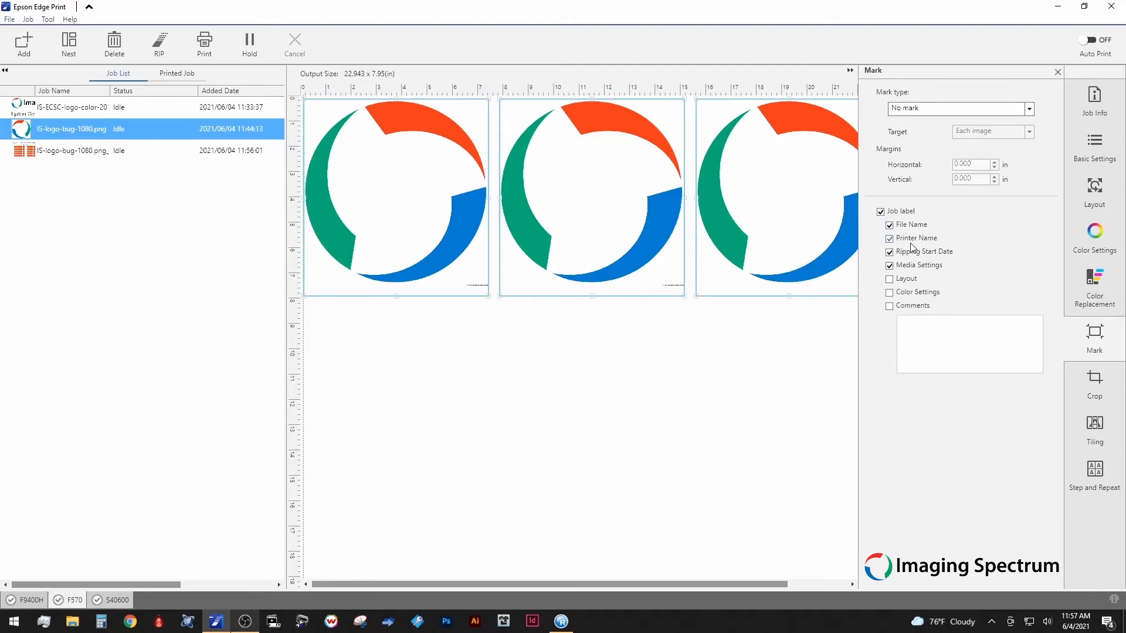
click(890, 306)
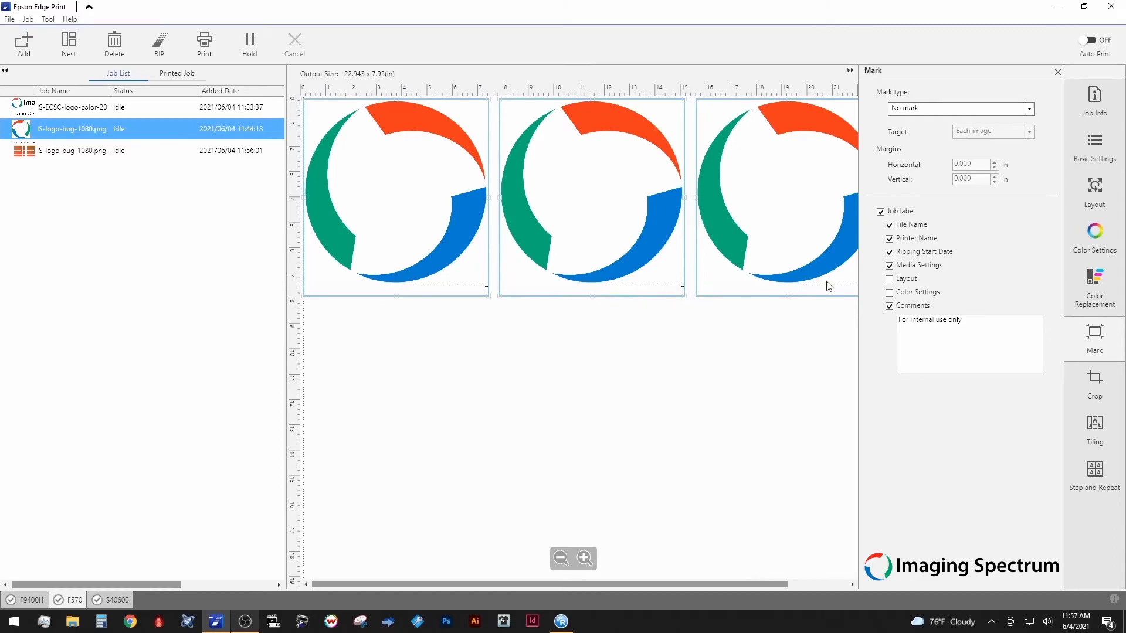
click(881, 211)
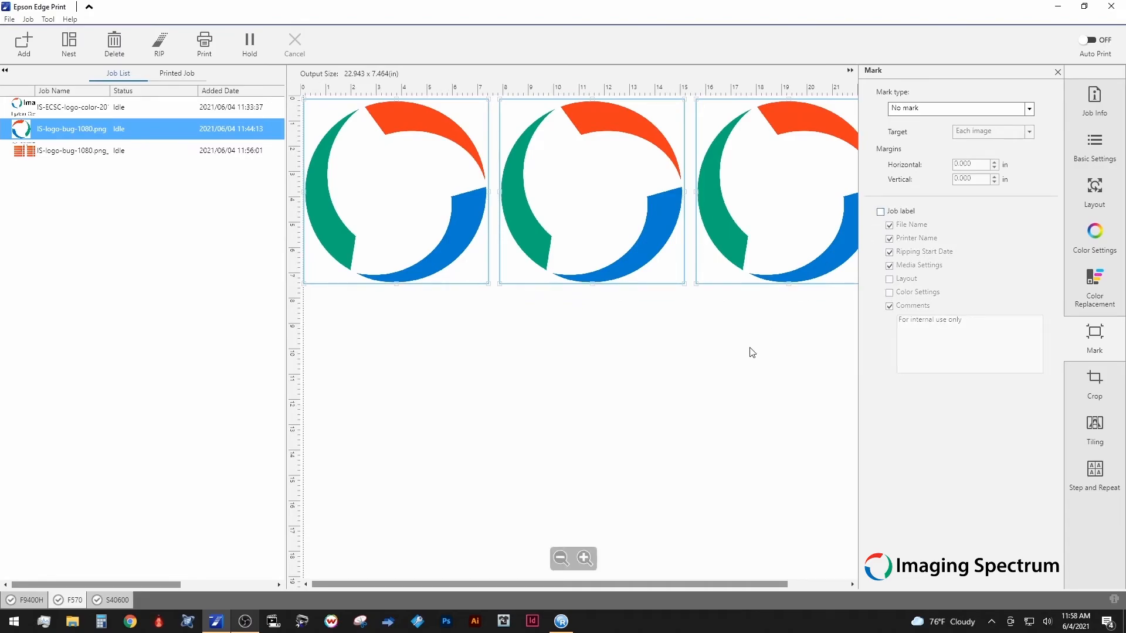
Step: Try cropping the logo to a 5 x 5 in area at the image's lower-left corner, and disable the crop setting
click(1093, 382)
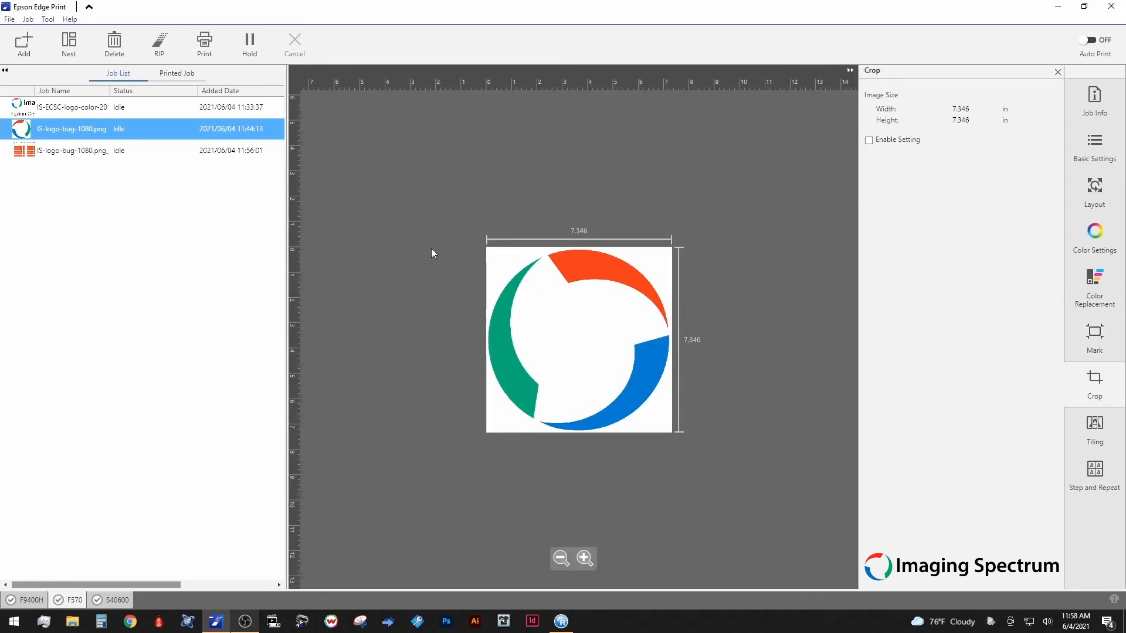
click(869, 141)
drag(670, 339, 544, 349)
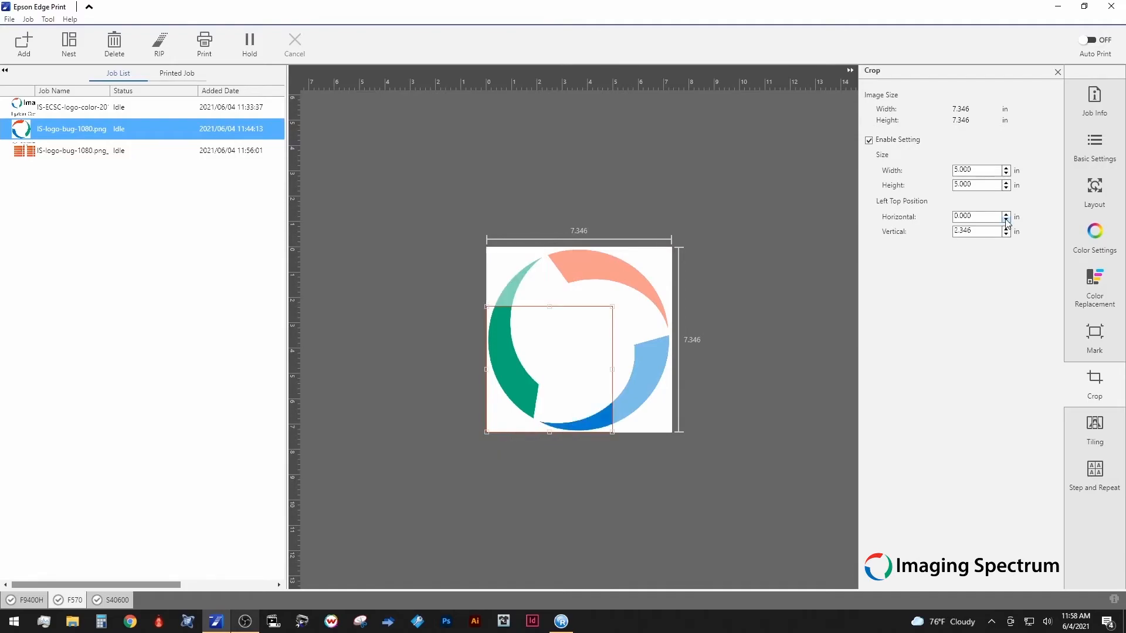
click(868, 141)
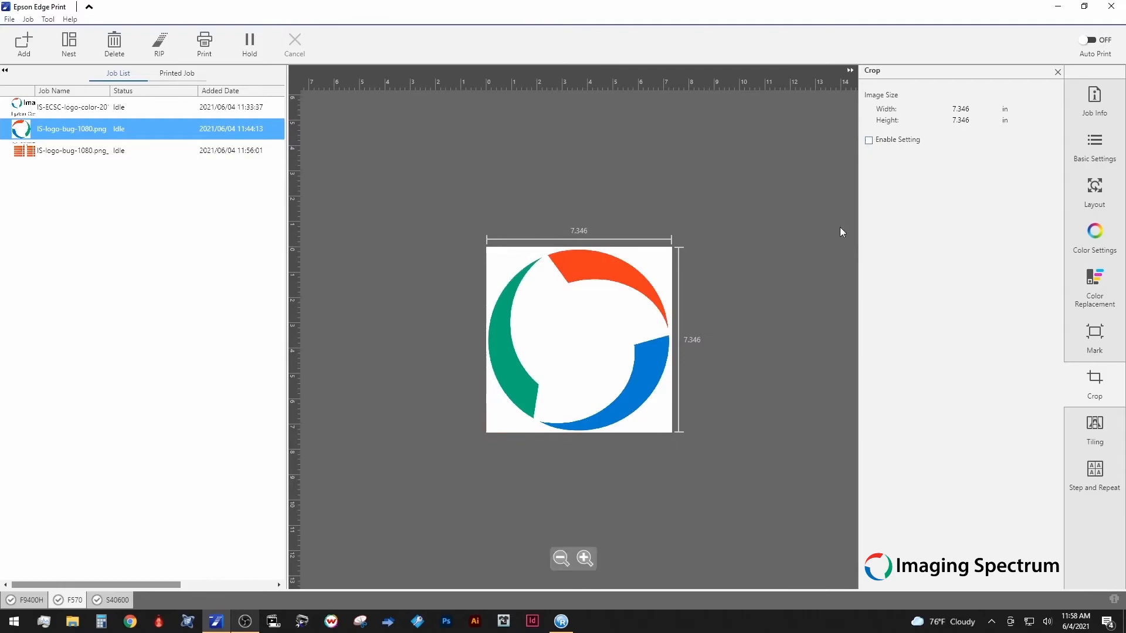
Step: Enable tiling for the logo with 2 horizontal and 2 vertical tiles, and select the lower-left and upper-left tiles
click(1096, 429)
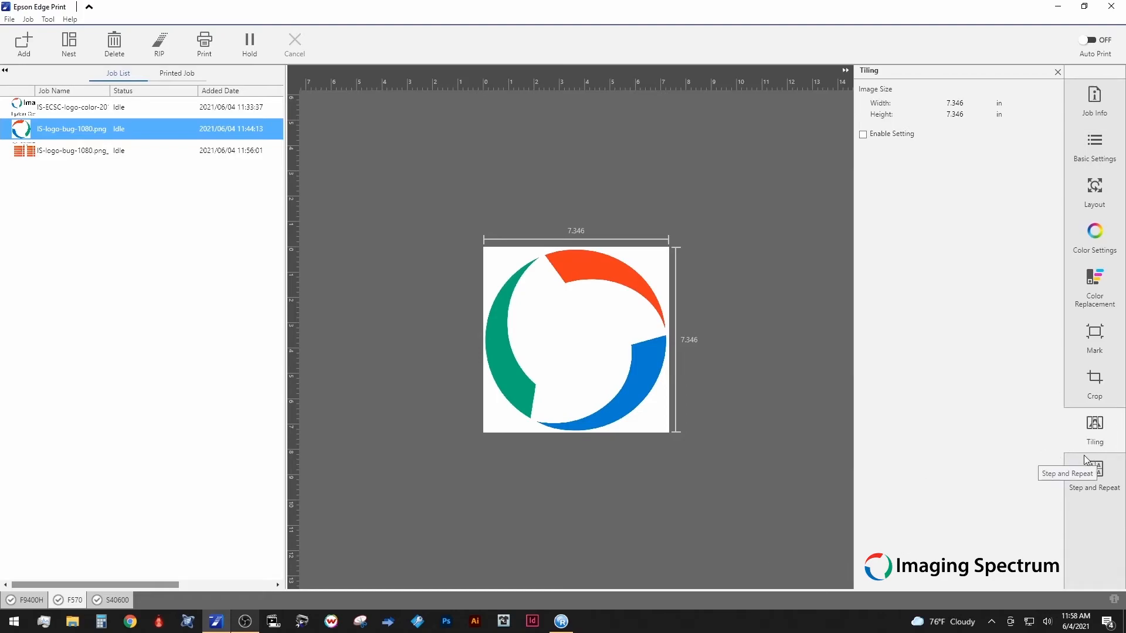
click(864, 135)
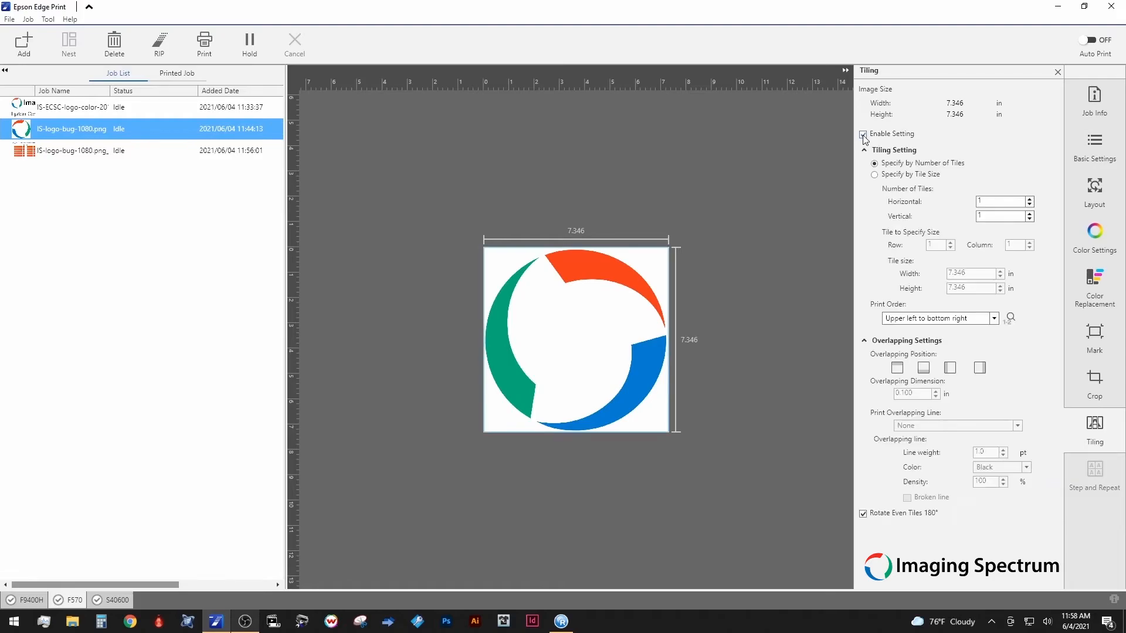
mouse_move(533, 388)
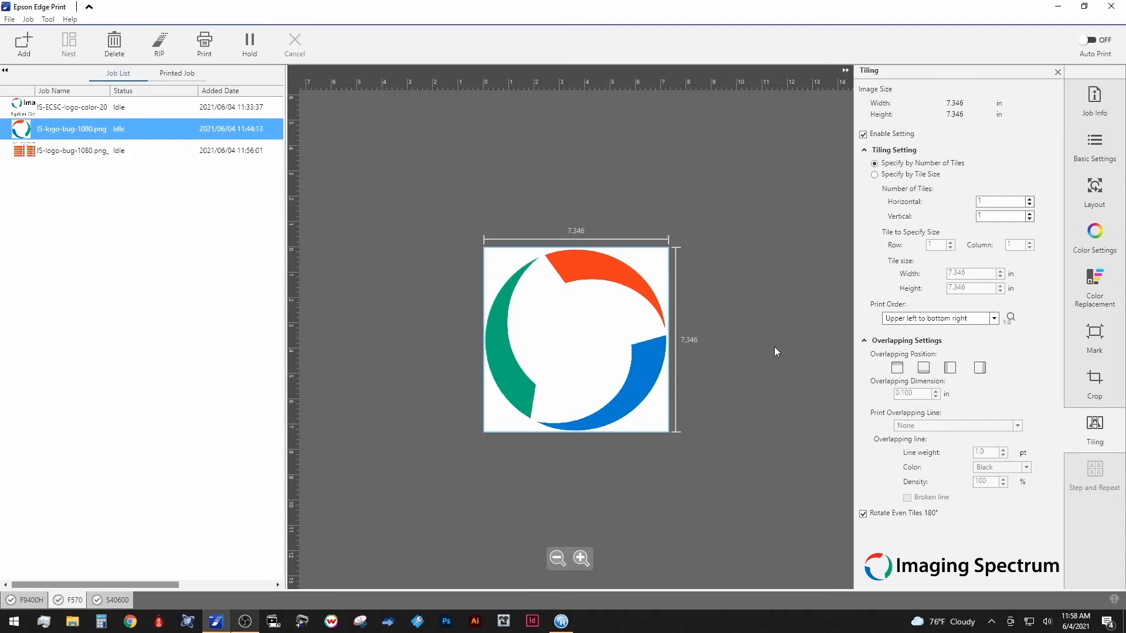
click(1029, 200)
click(1030, 213)
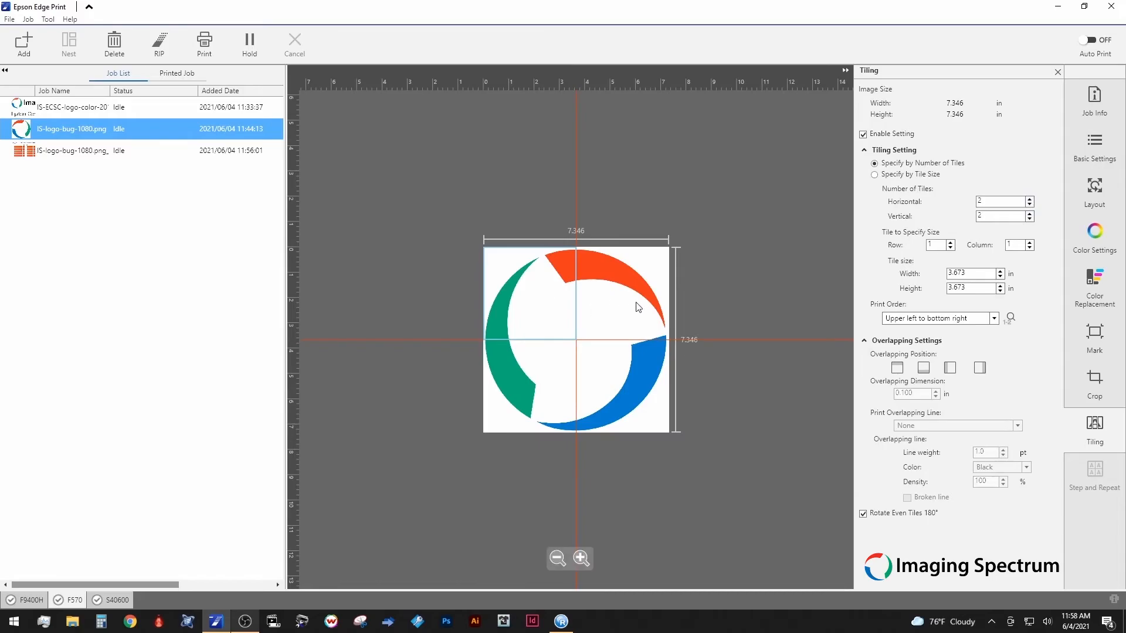
click(507, 419)
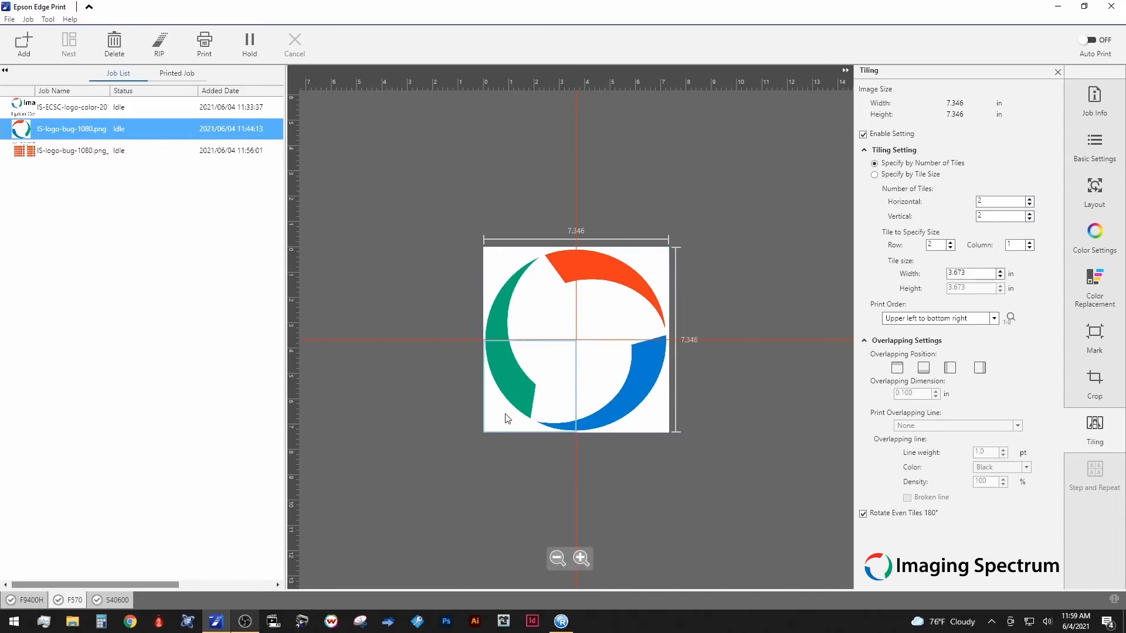
click(550, 323)
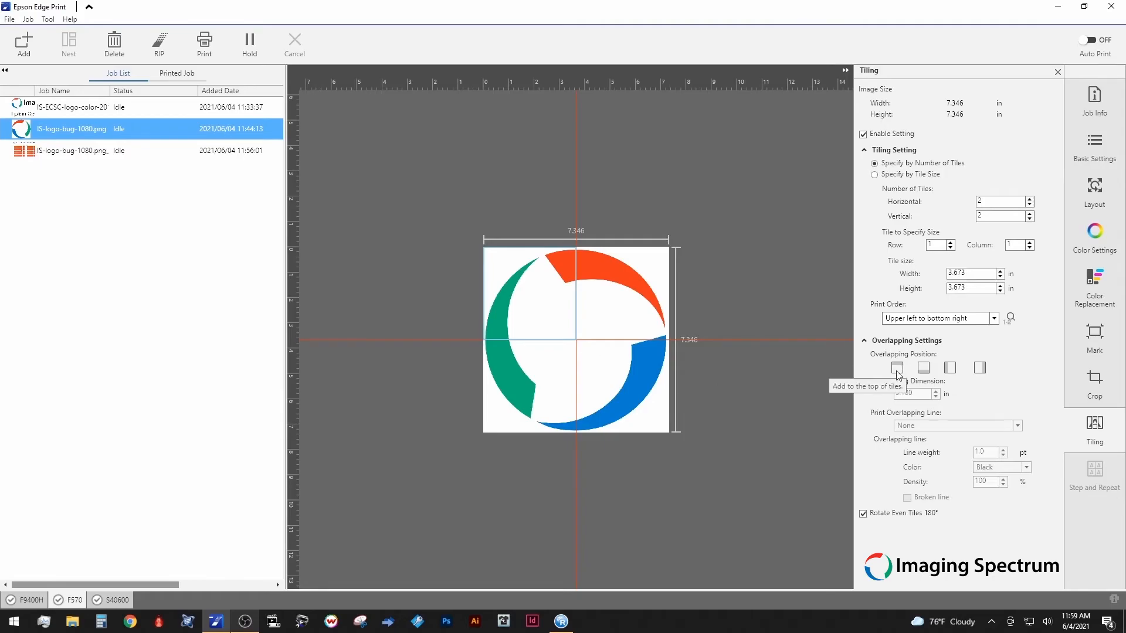
Step: Check the print order options for the tiles, and set the row 1, column 1 tile to 5 in wide and 5 in high
click(987, 326)
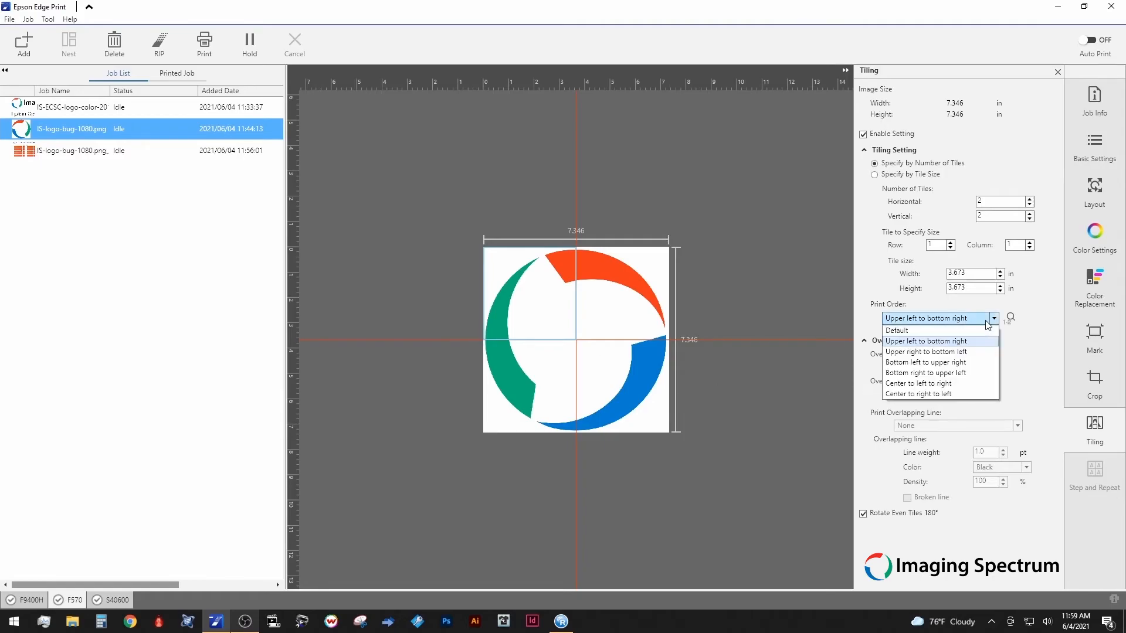
click(987, 326)
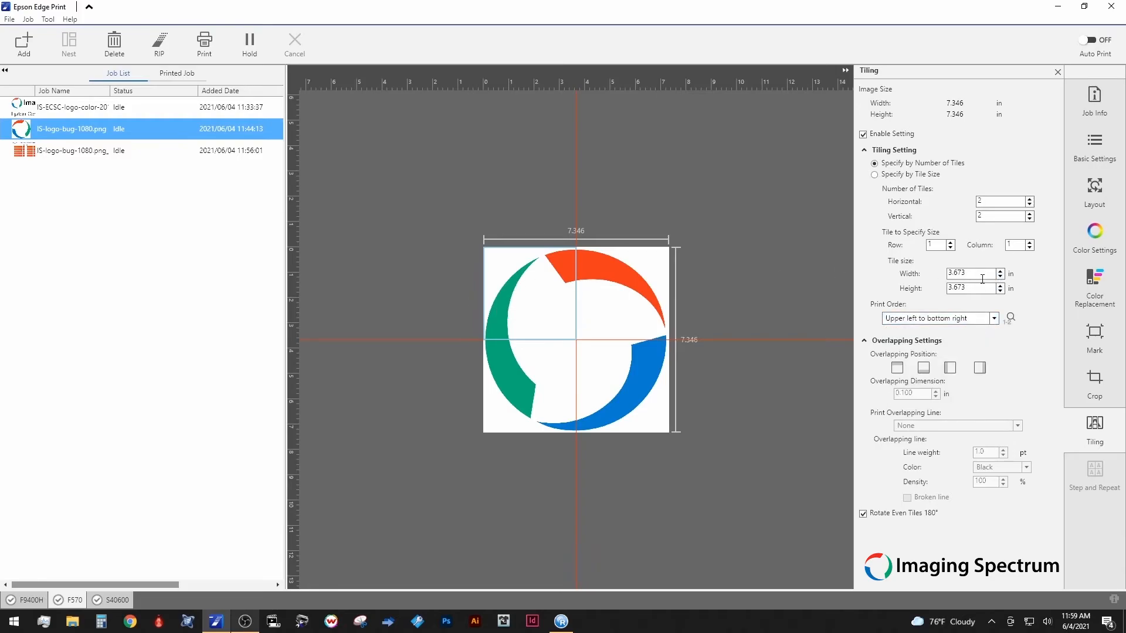
drag(976, 271, 910, 293)
text(55)
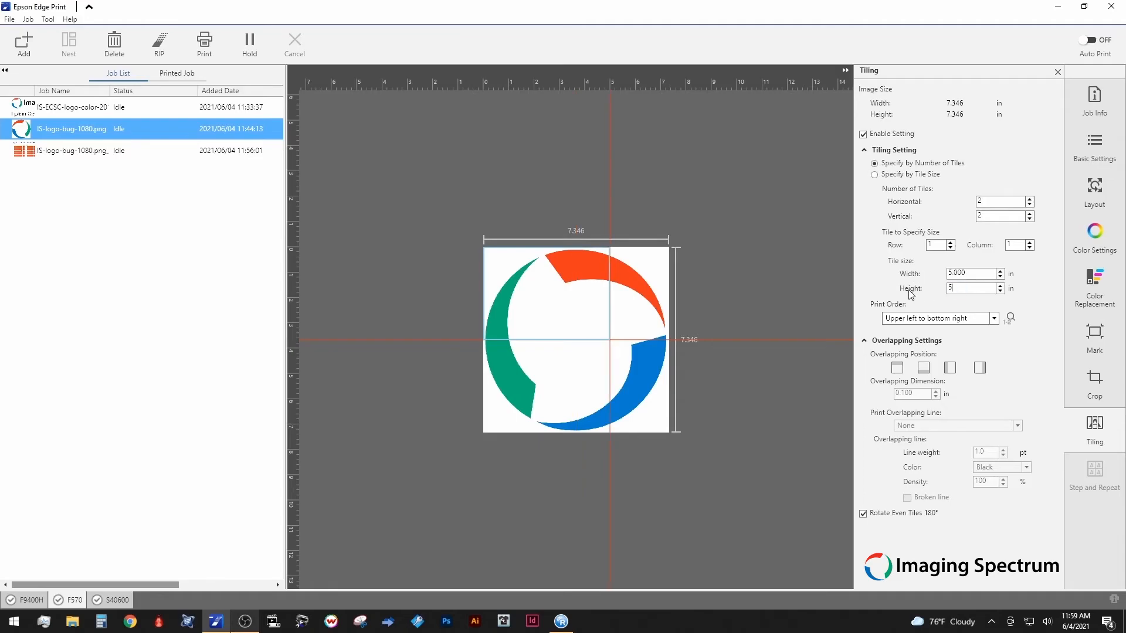
key(Return)
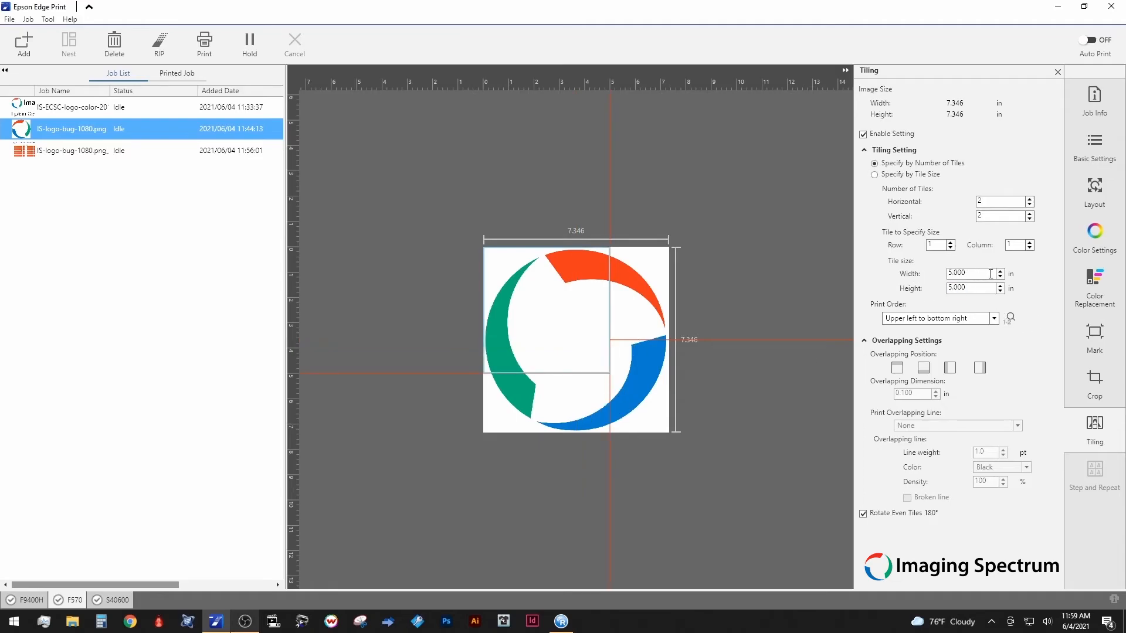
Step: Reset the tiling to 2 horizontal and 2 vertical tiles, and check the option to specify tiles by size
click(863, 134)
click(1029, 200)
click(1030, 213)
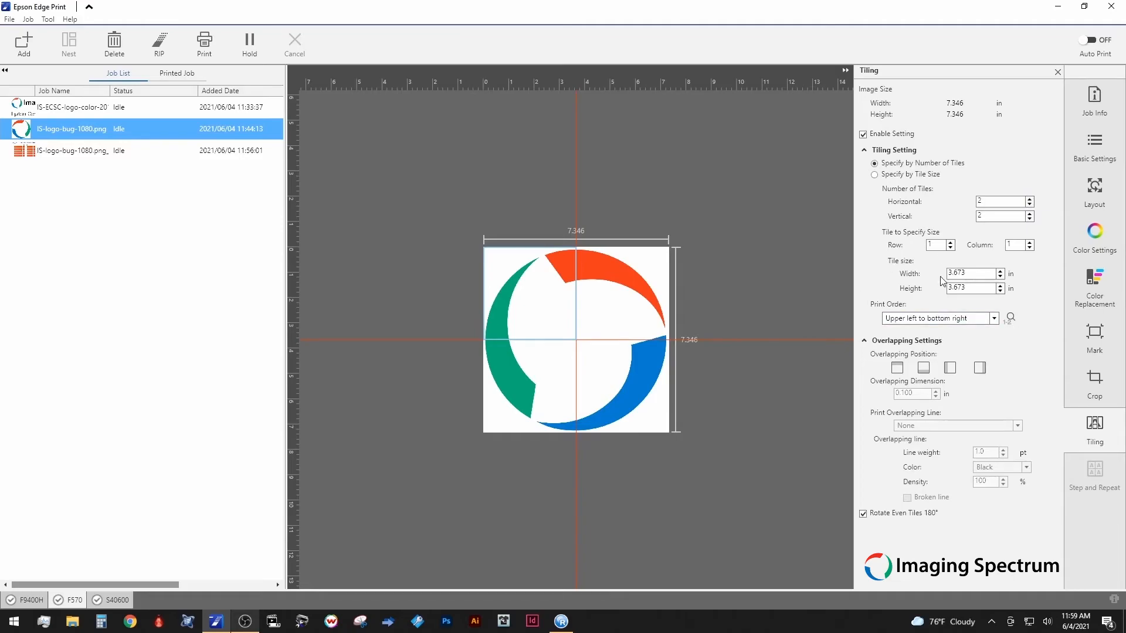
click(874, 176)
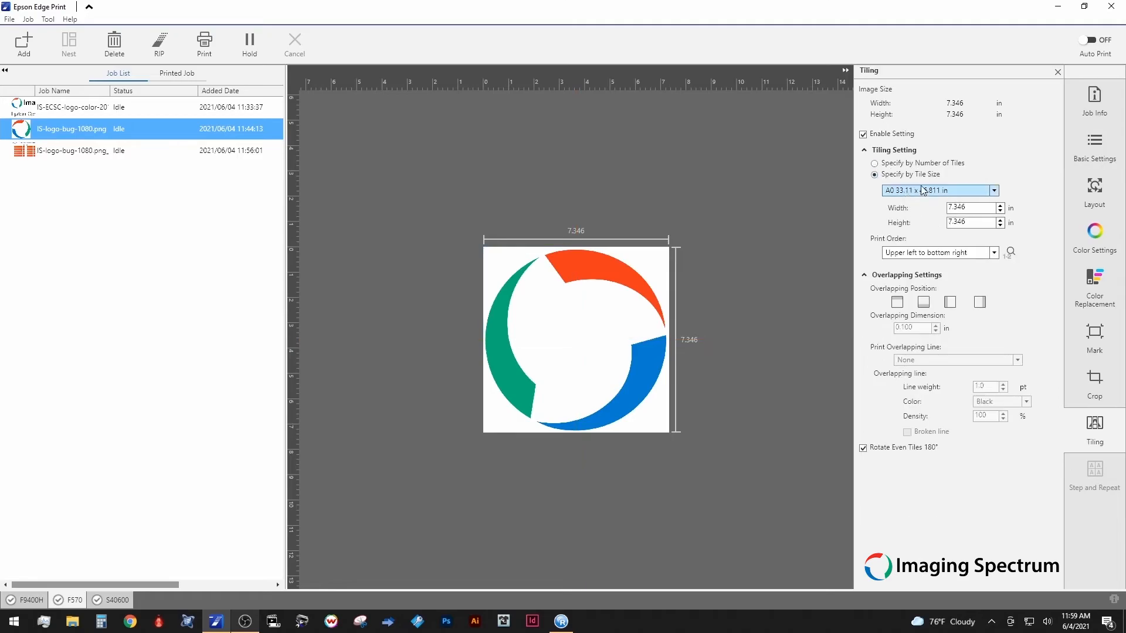
click(940, 191)
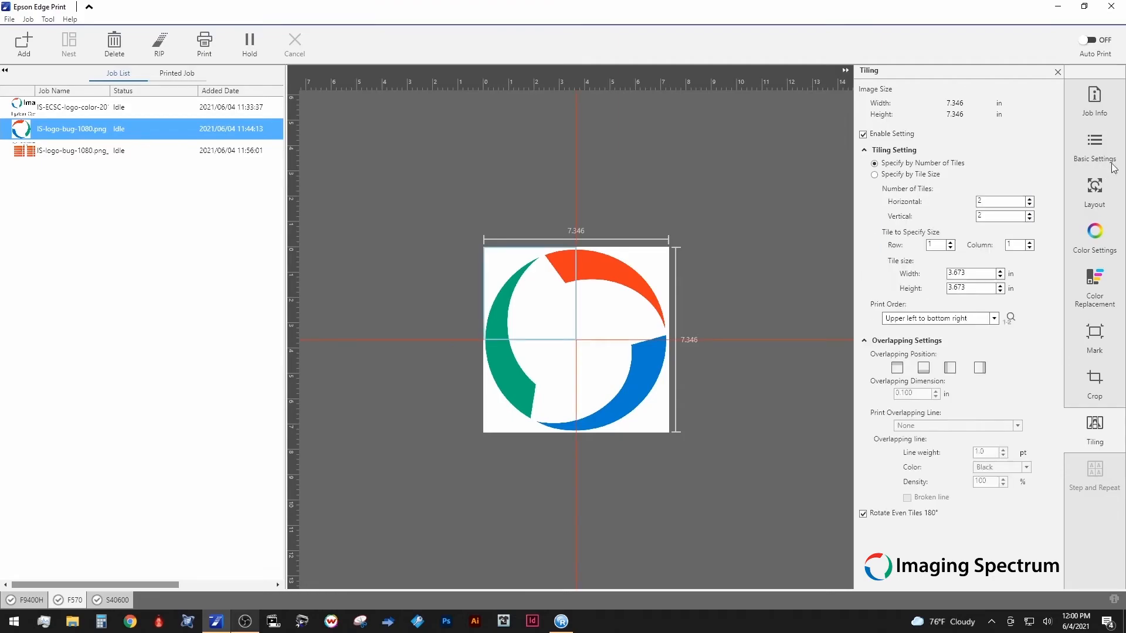
Step: Arrange the tiled pieces of the job with the Tight option, and disable the tiling setting
click(1095, 148)
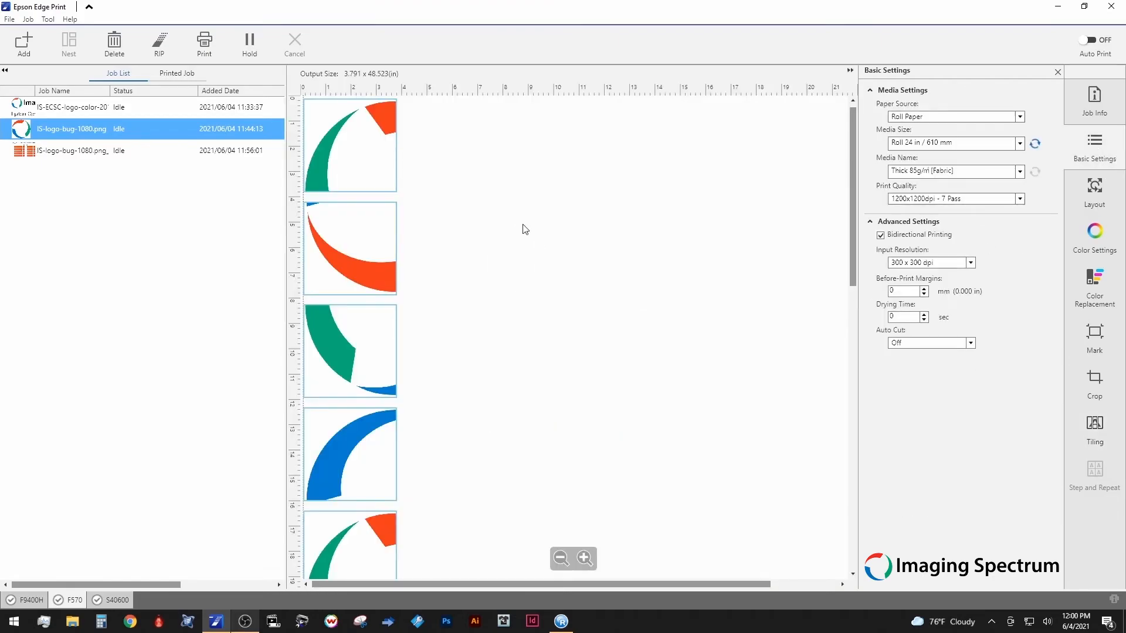
click(1094, 194)
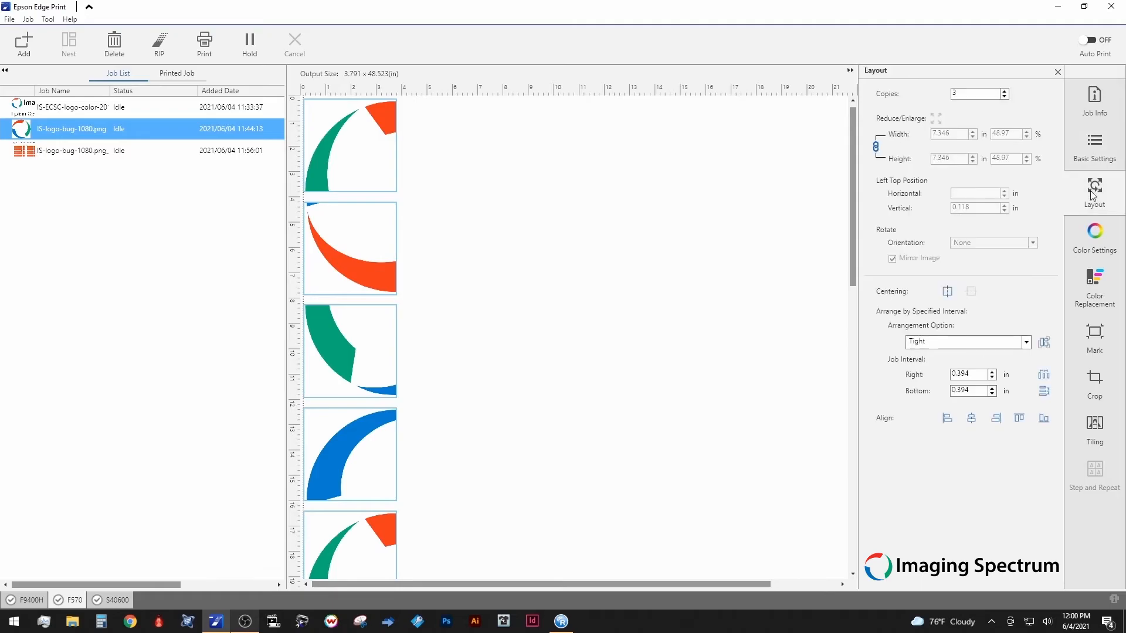
click(1044, 342)
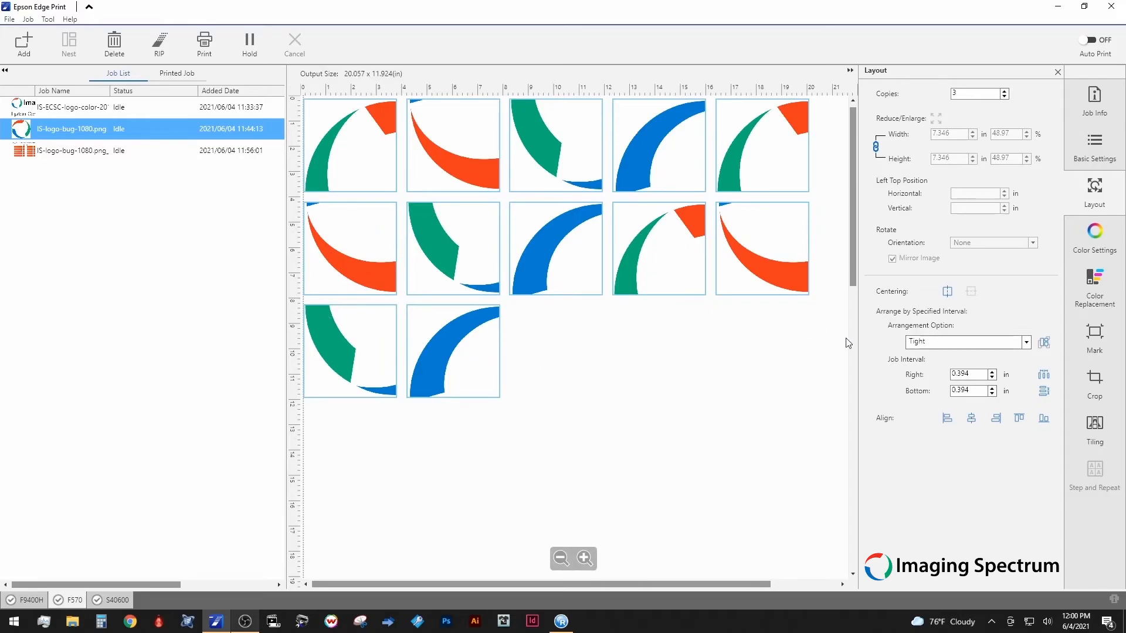
click(1096, 425)
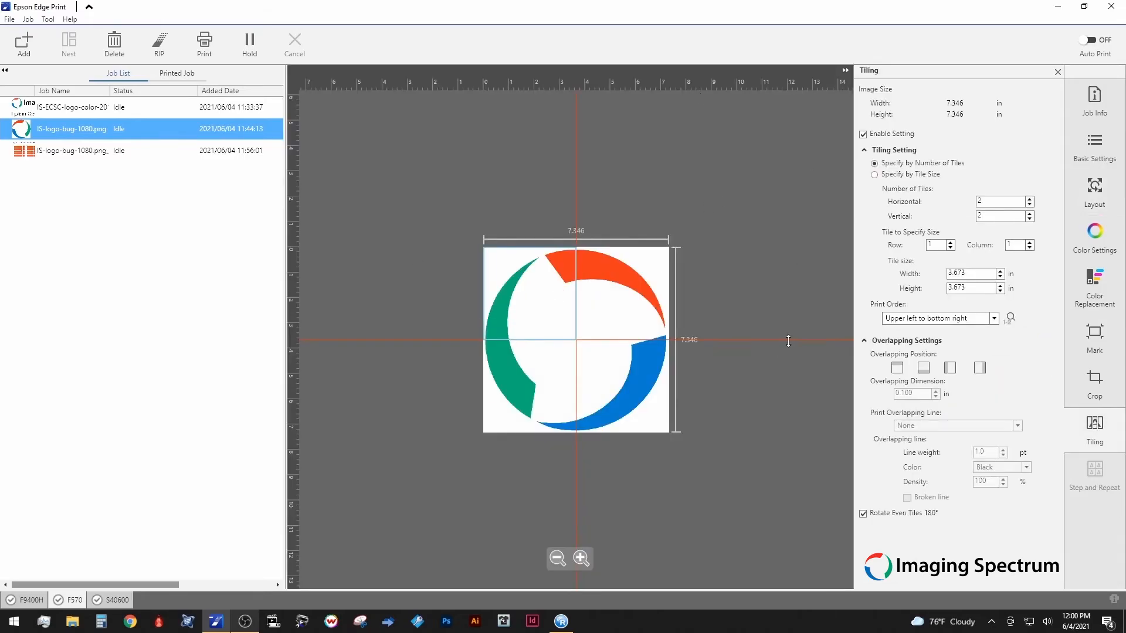
click(863, 135)
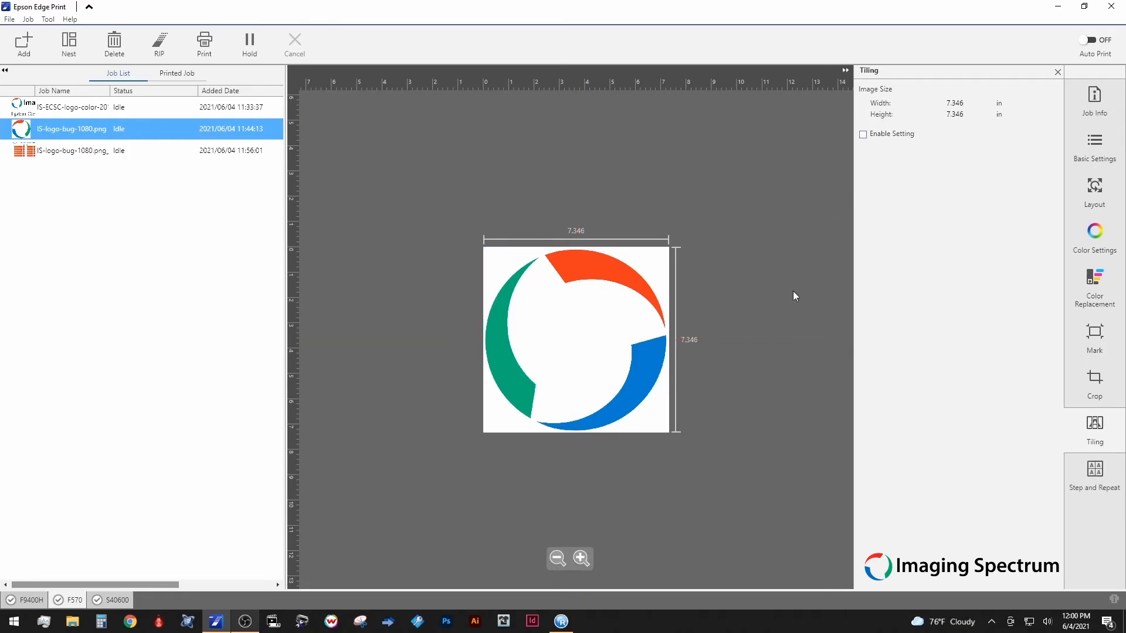
Step: Enable Step and Repeat for the logo, and set the layout area width to 24 in
click(1094, 476)
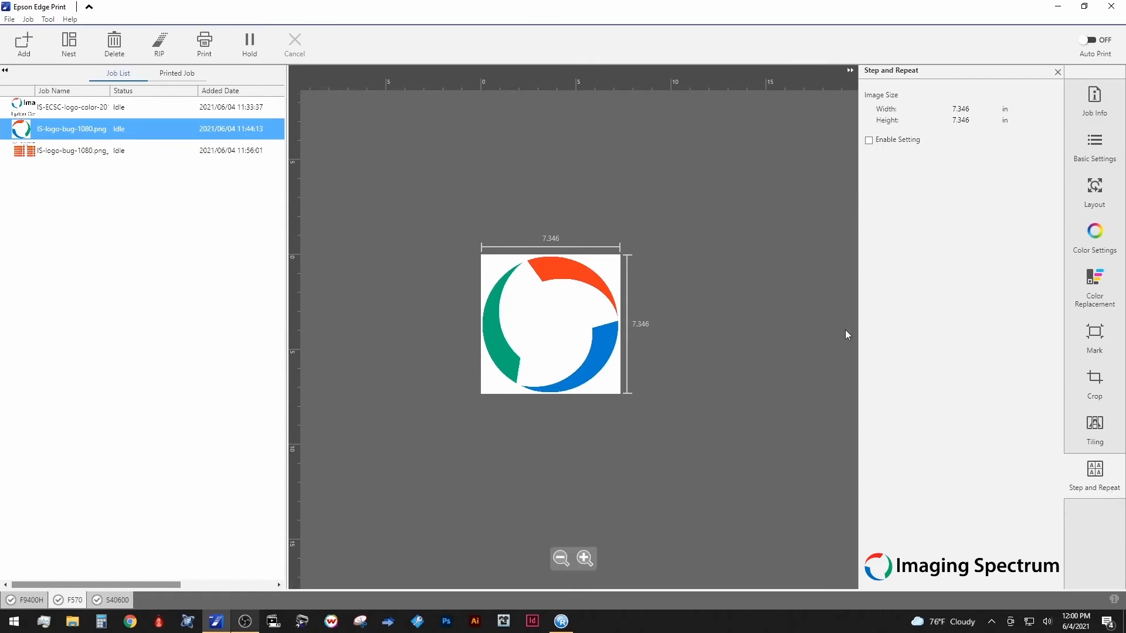
click(868, 140)
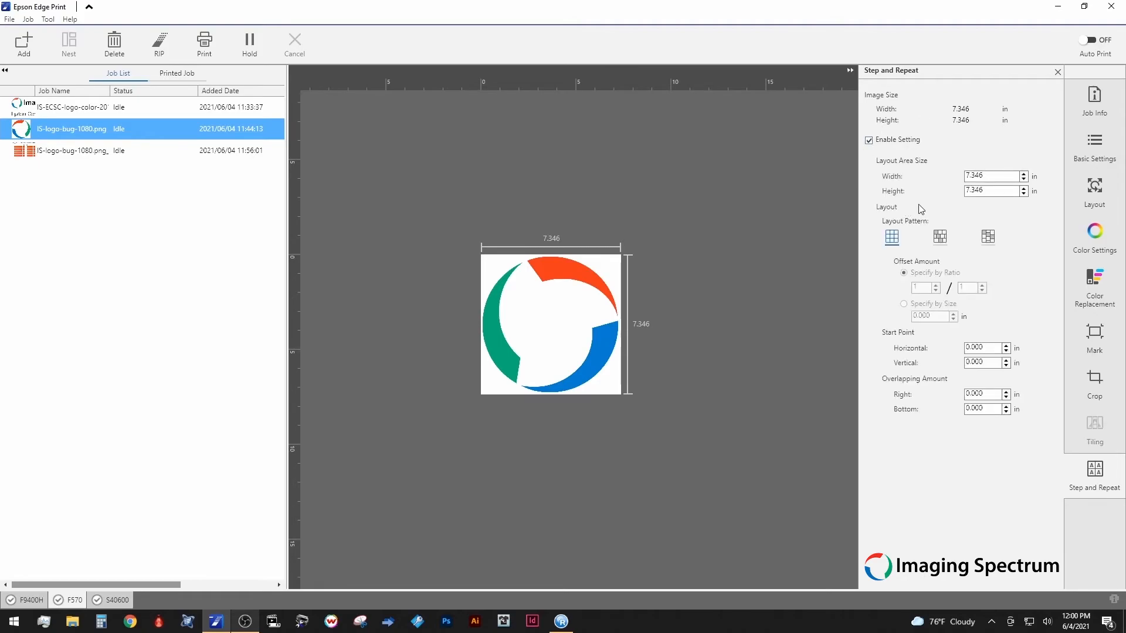
drag(1006, 174, 907, 172)
text(24)
click(995, 192)
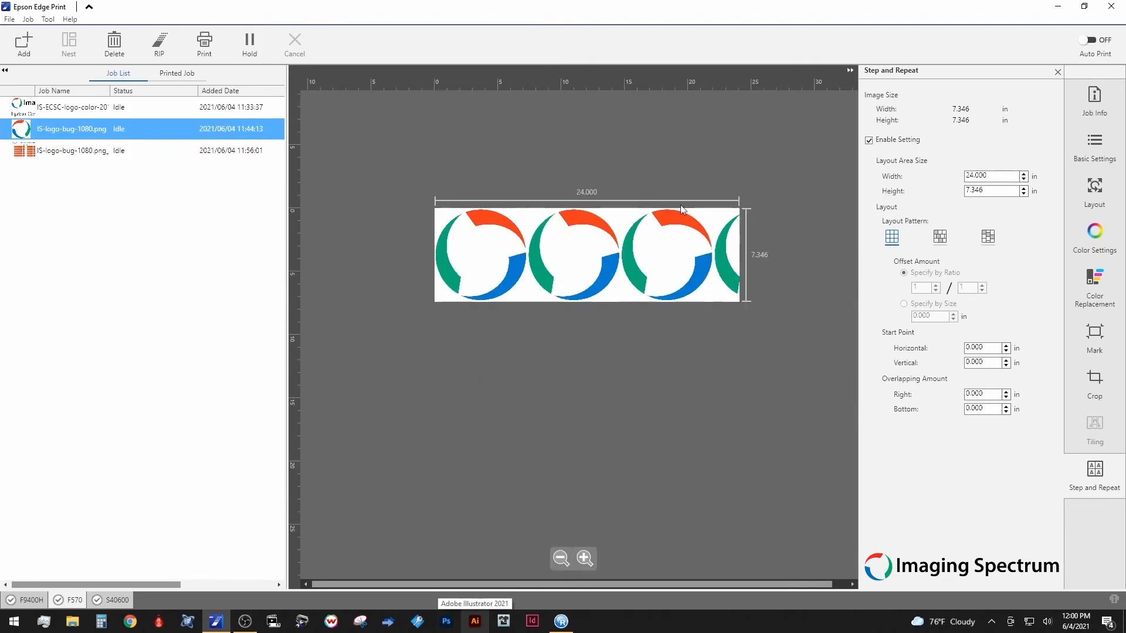
drag(598, 584, 622, 586)
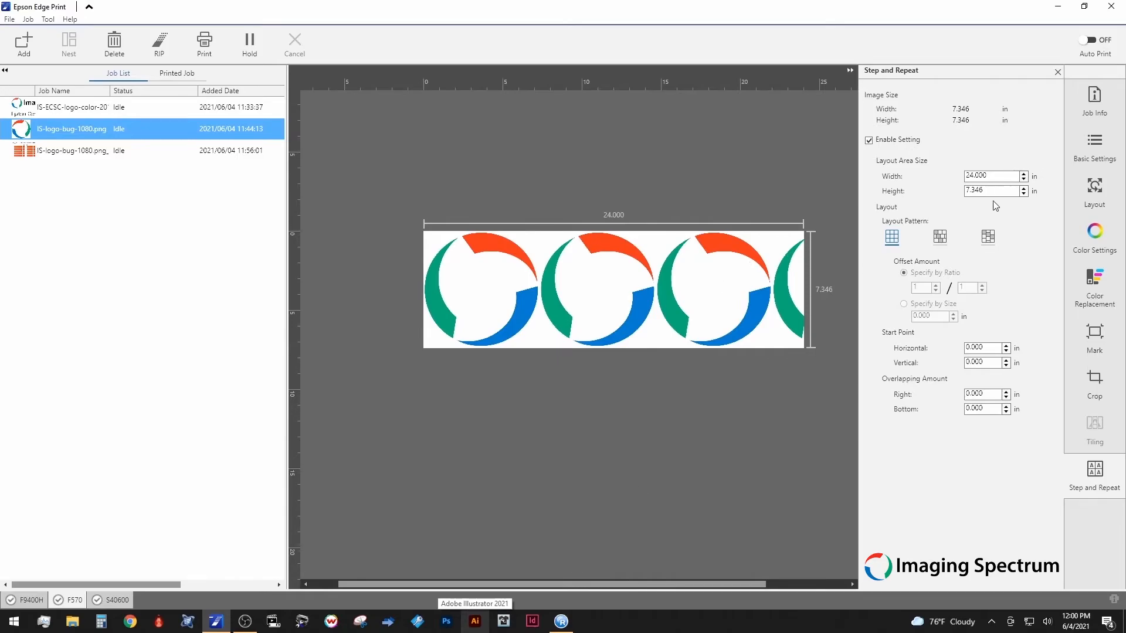
Step: Set the Step and Repeat layout area height to 60 in, and inspect the repeated logo pattern over its full length
drag(989, 189, 934, 184)
text(60)
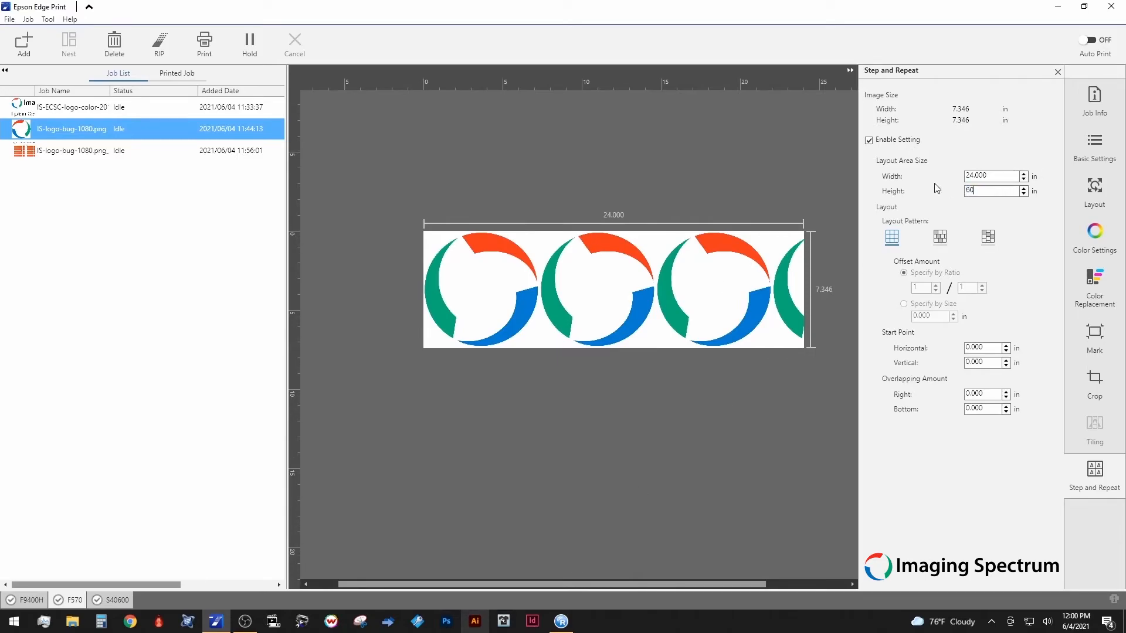
key(Return)
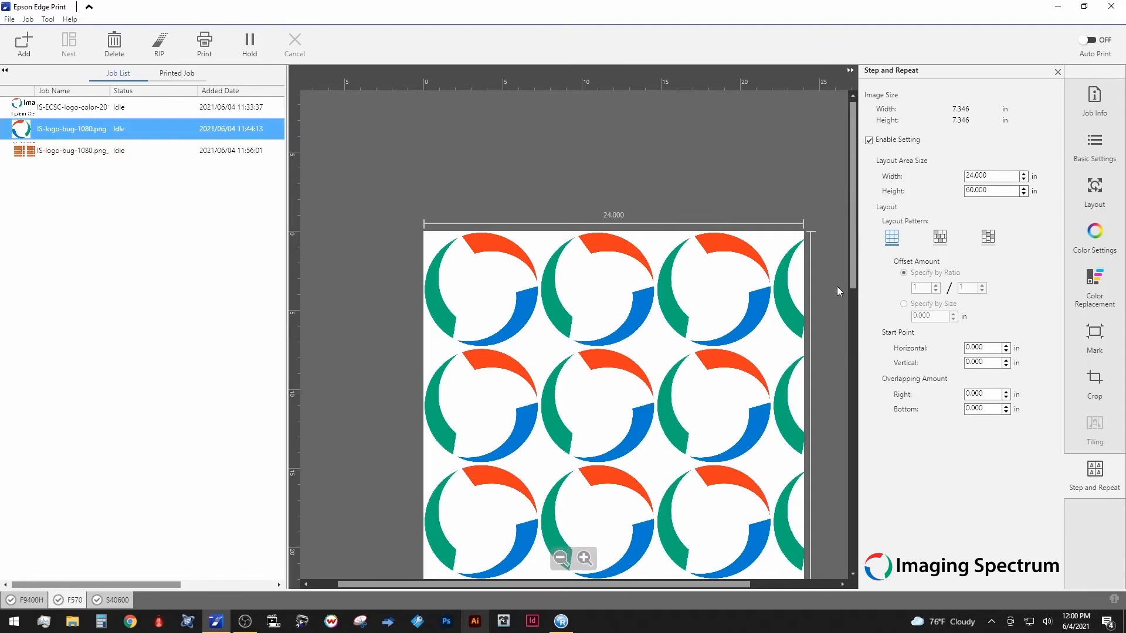
drag(851, 265, 850, 358)
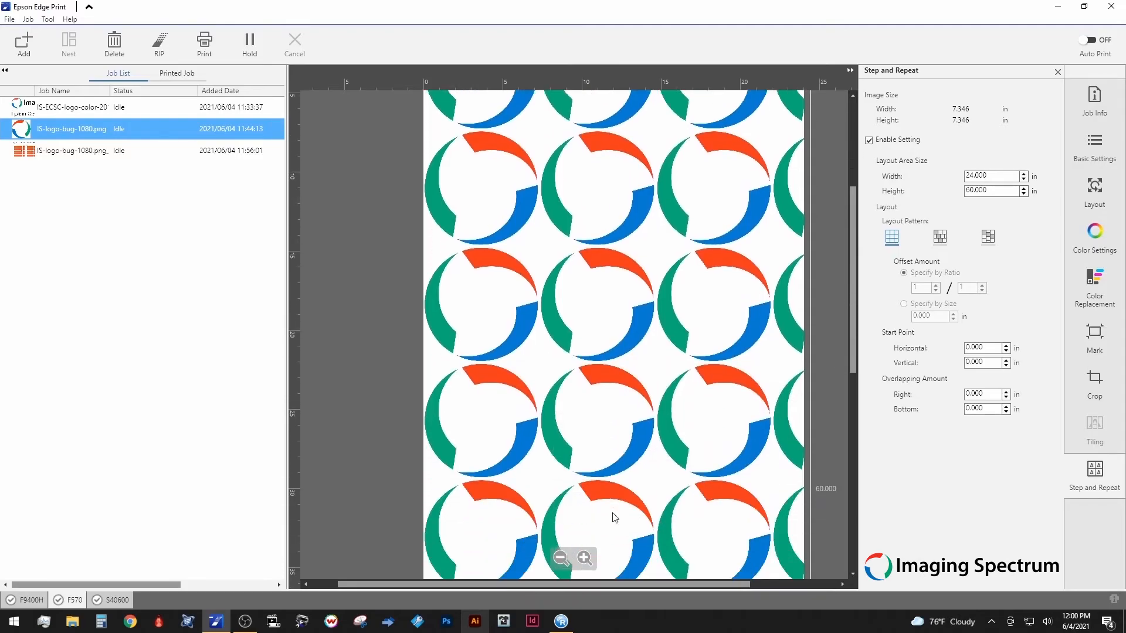
click(560, 559)
click(560, 558)
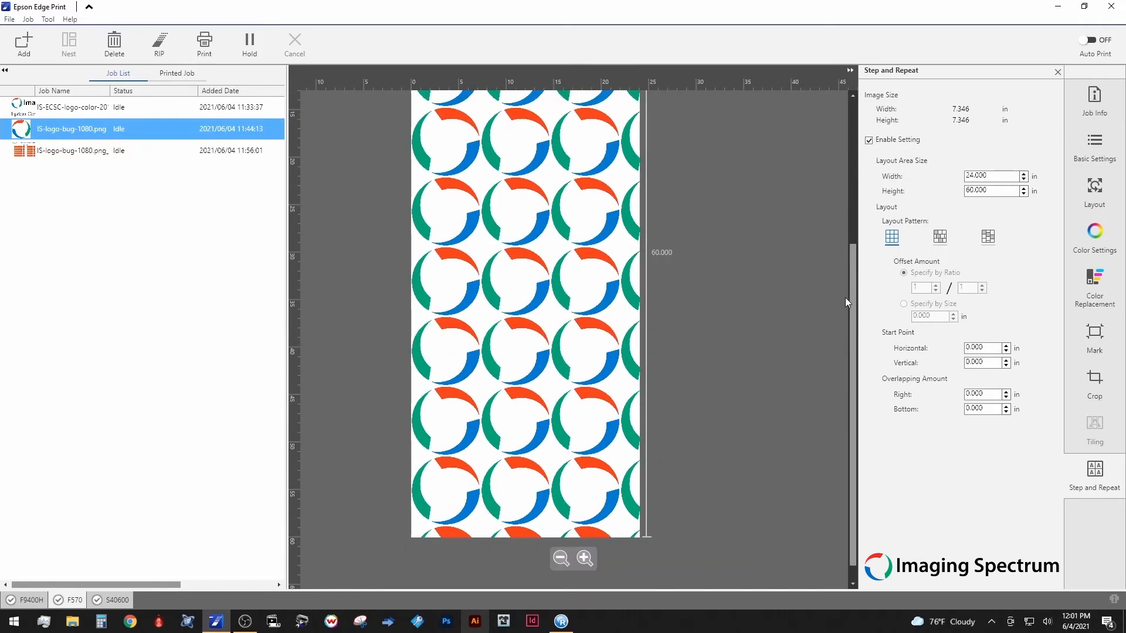
mouse_move(851, 273)
mouse_down()
mouse_move(861, 156)
mouse_move(861, 169)
mouse_up()
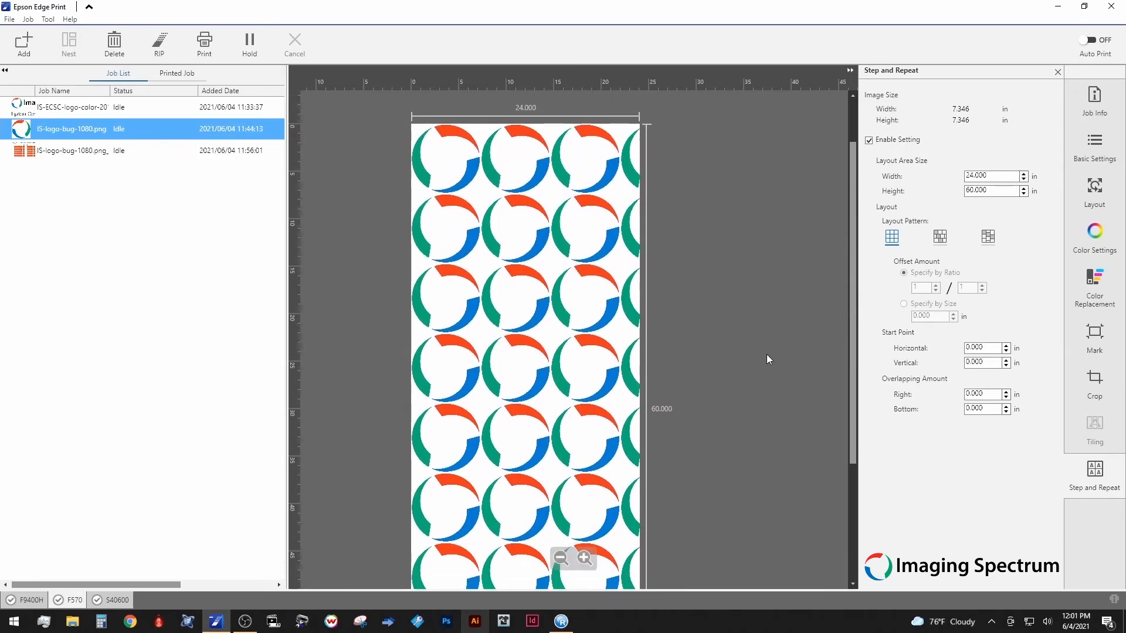
Step: Apply the row-offset Step and Repeat layout pattern to the logo with an offset ratio of 1/4
click(939, 237)
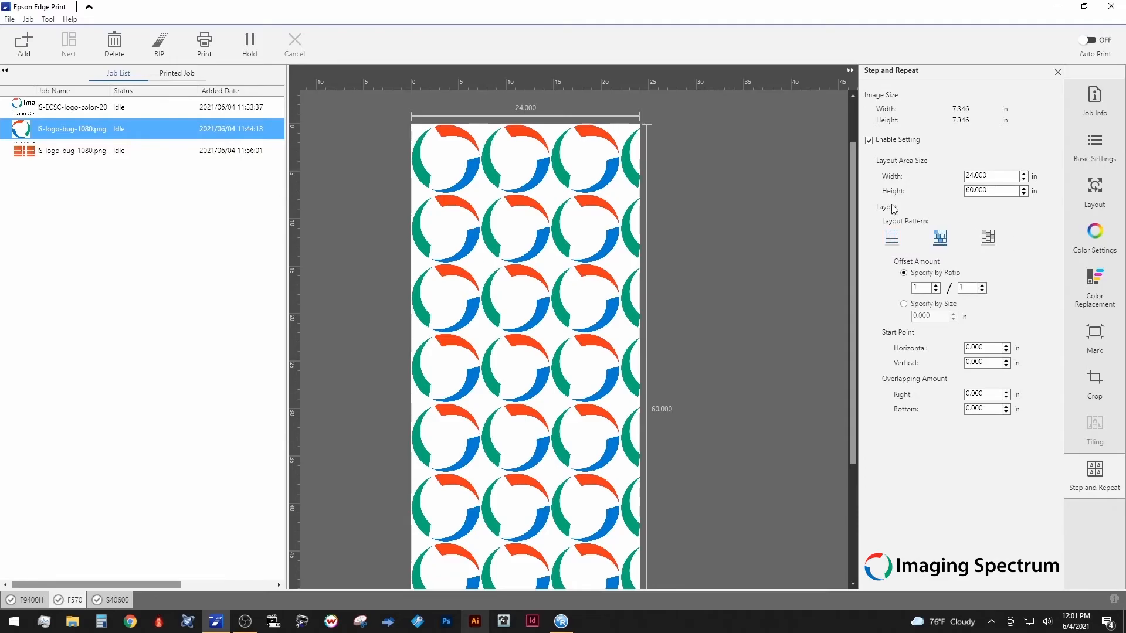
click(982, 285)
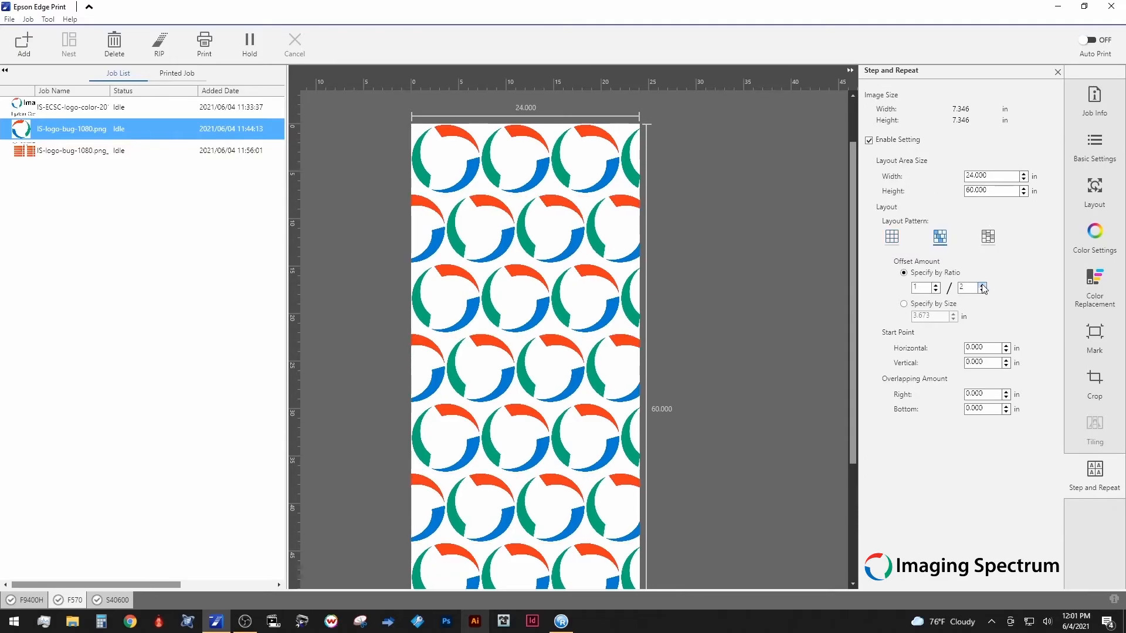
click(982, 285)
click(982, 285)
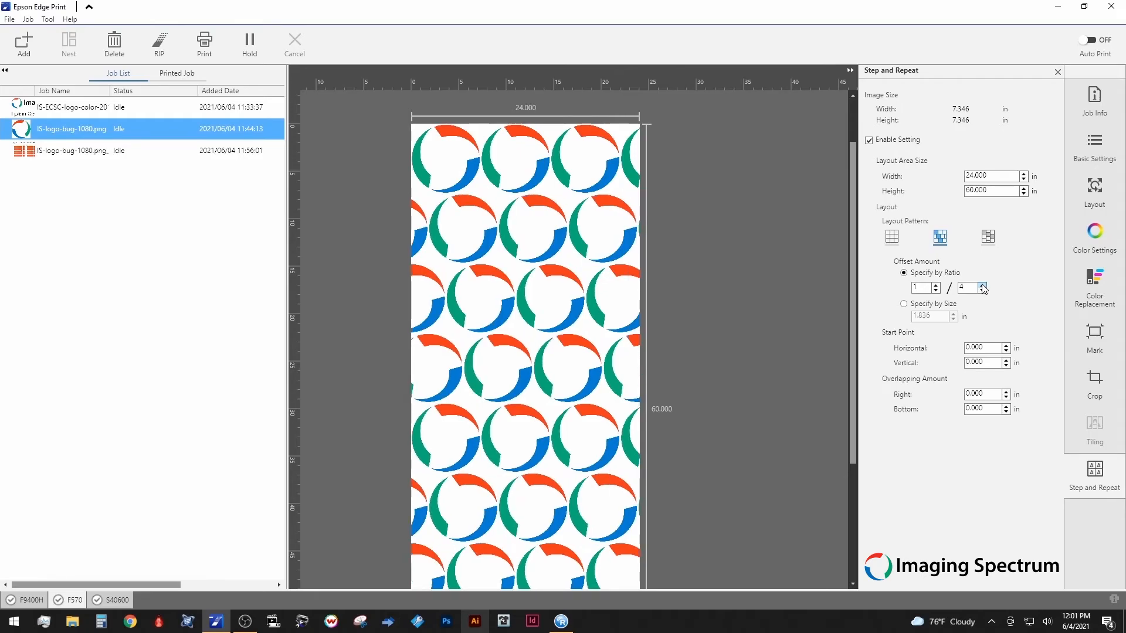
Step: Switch the logo's Step and Repeat to the column-offset layout pattern with an offset ratio of 1/4, and inspect the resulting arrangement
click(989, 237)
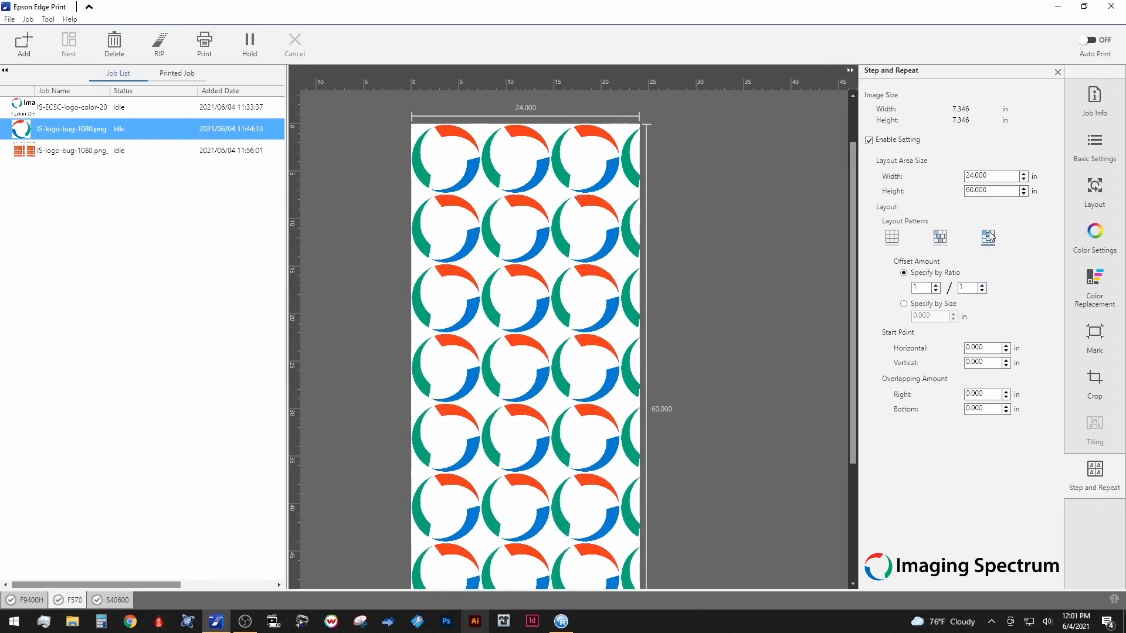
click(982, 285)
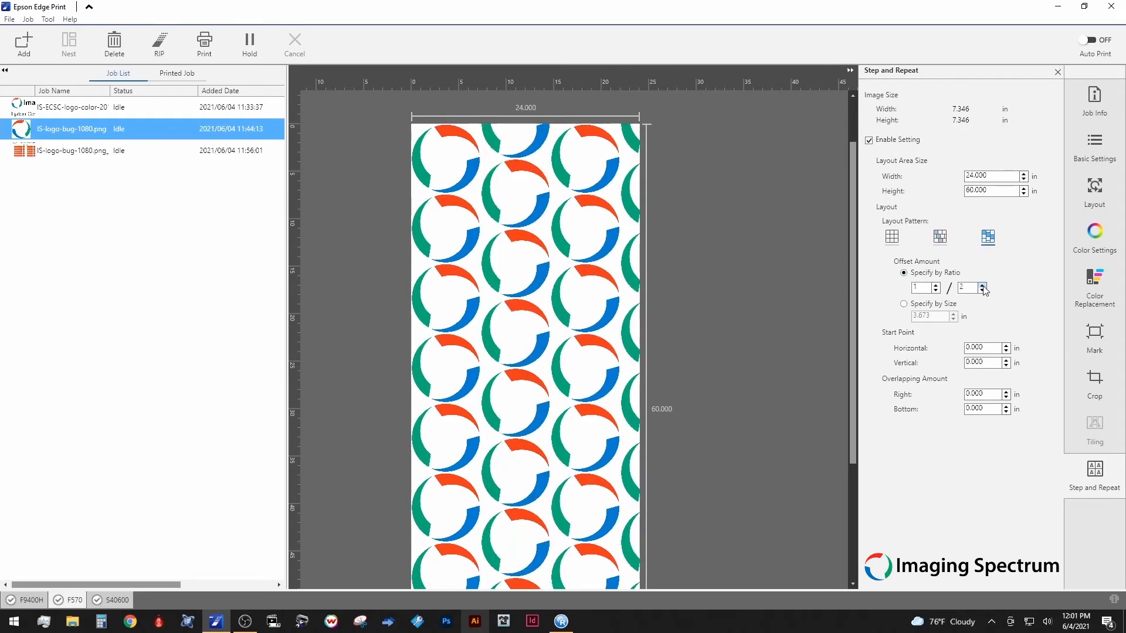
click(982, 286)
click(982, 286)
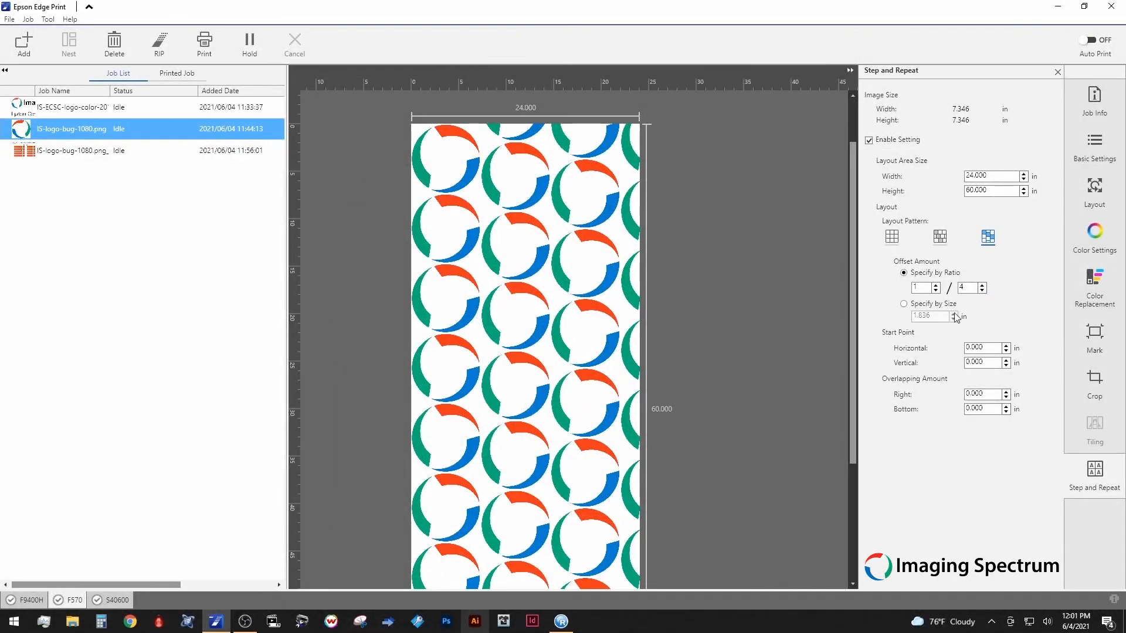
drag(567, 294, 452, 419)
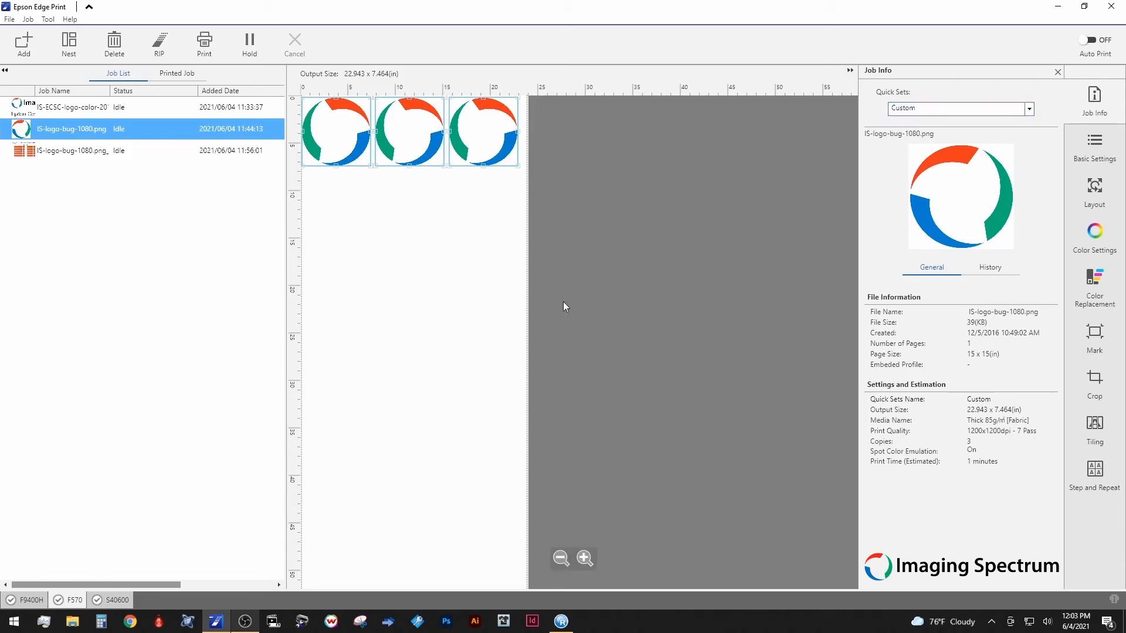
Step: Add a new quick set named "Rigid - Chromaluxe" in the preset manager
click(48, 19)
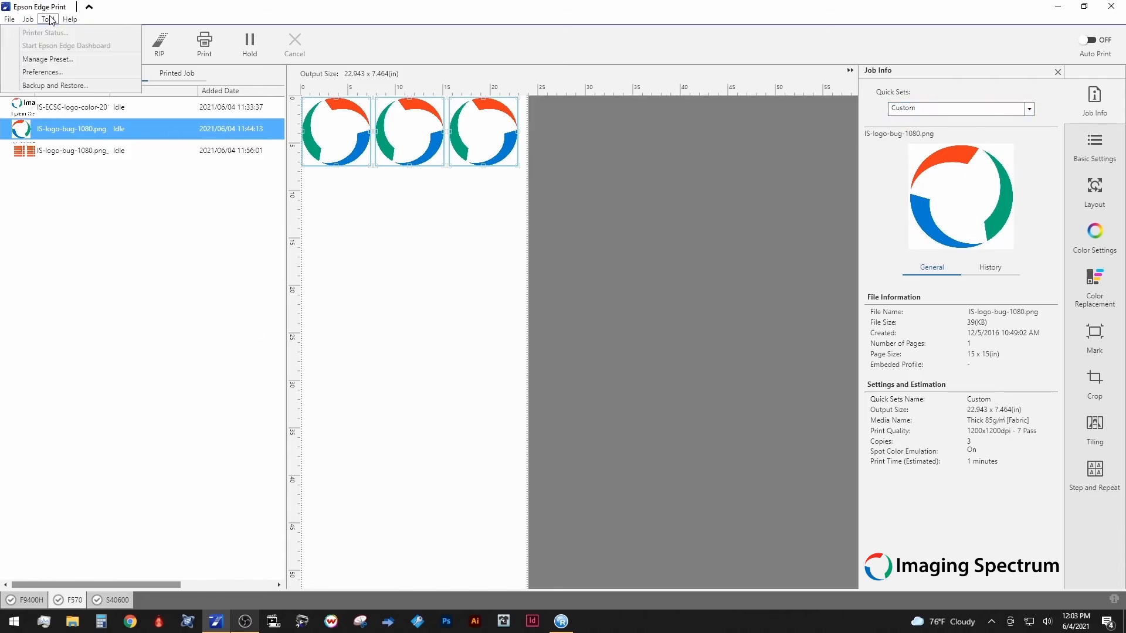
click(57, 61)
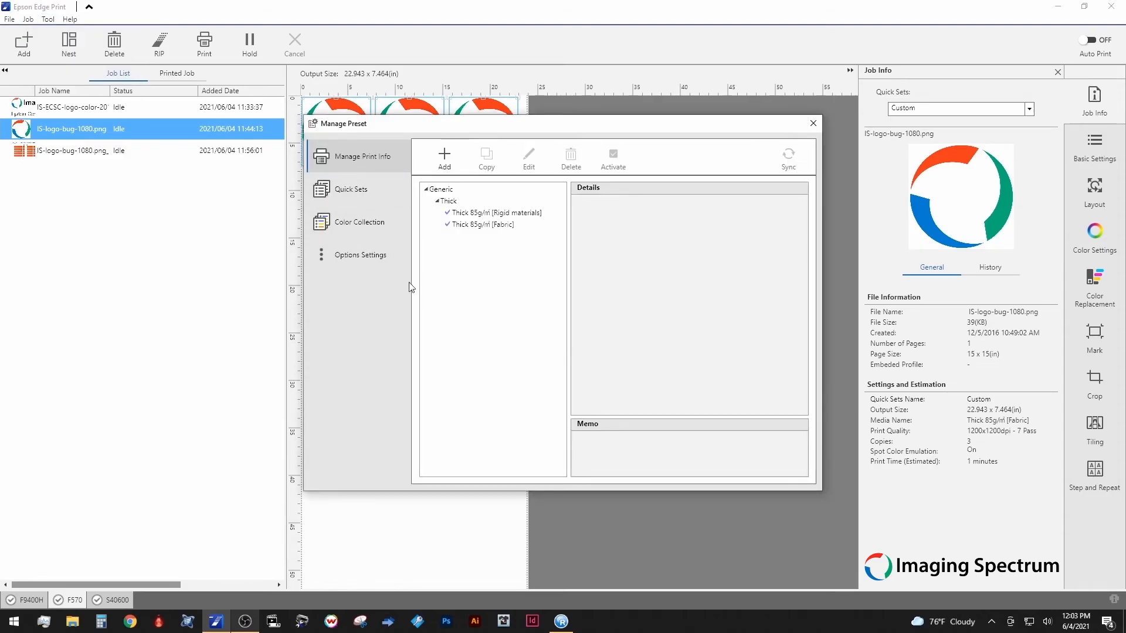
click(374, 189)
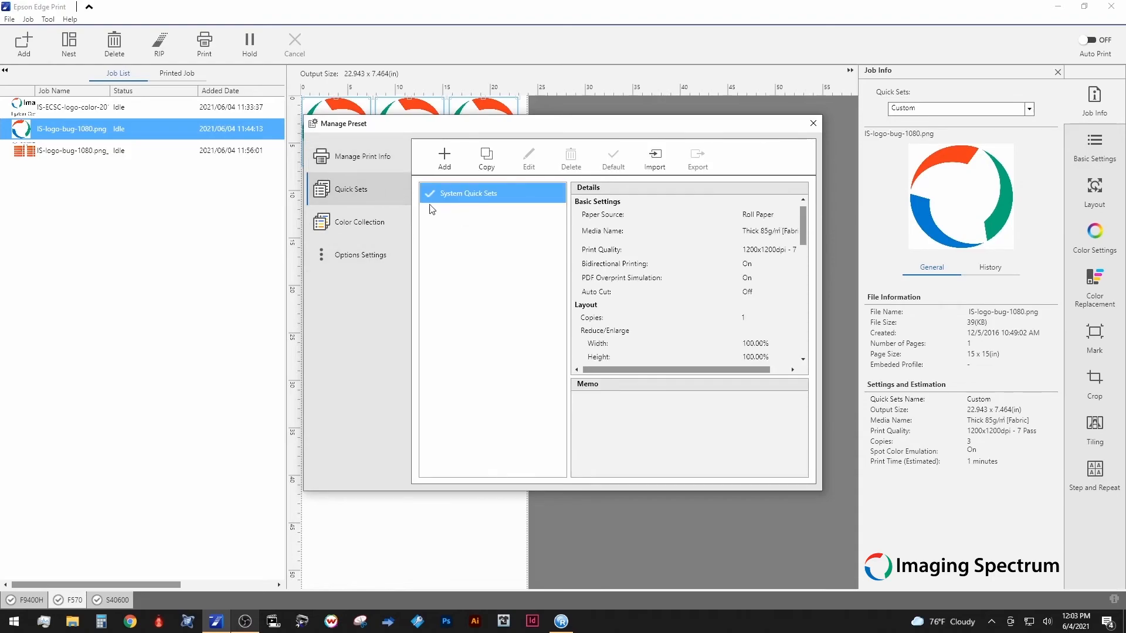
click(445, 158)
drag(527, 310, 415, 301)
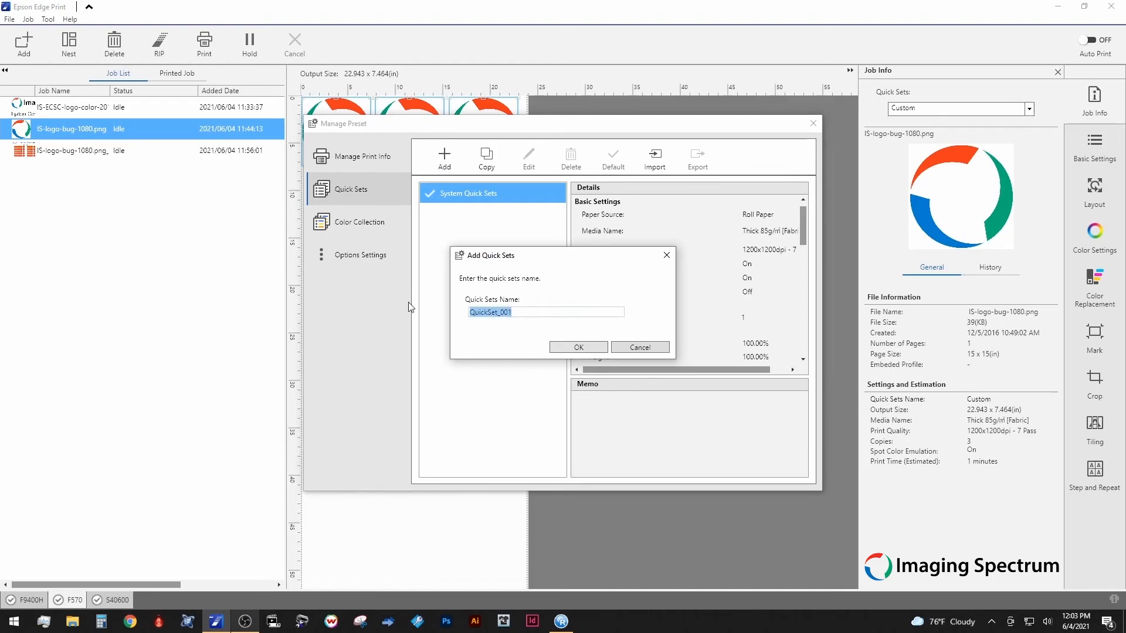
text(Rigid - Chromaluxe)
click(578, 348)
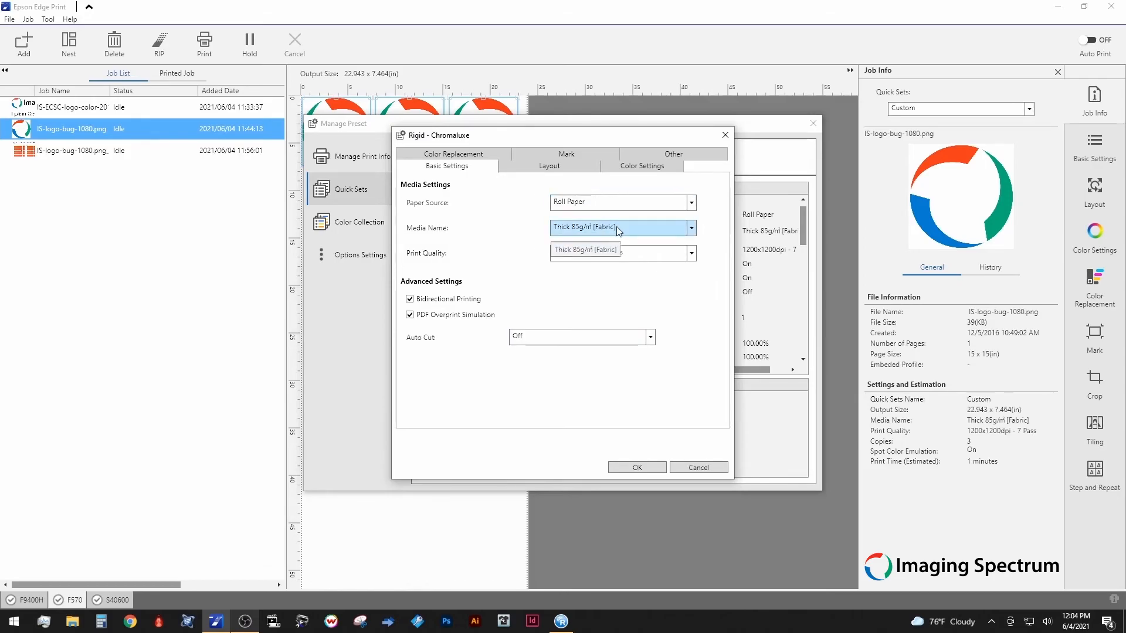
Step: Set the quick set's media to Thick 85g/m² [Rigid materials], print quality to 1200x1200dpi - 7 Pass and auto cut to Off
click(637, 227)
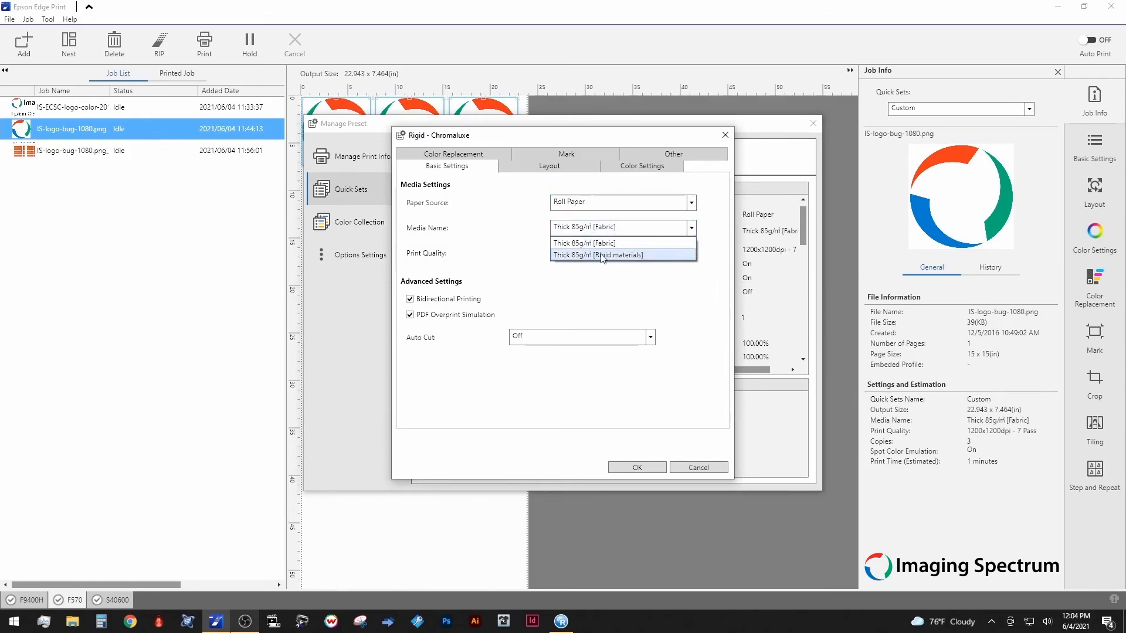
click(622, 256)
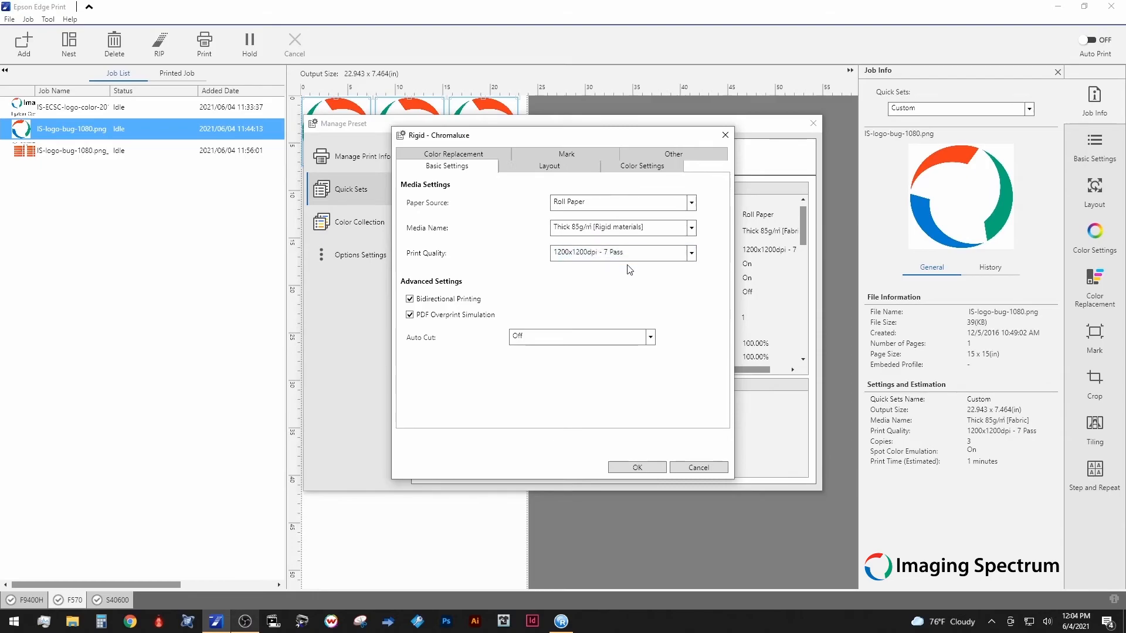
click(647, 253)
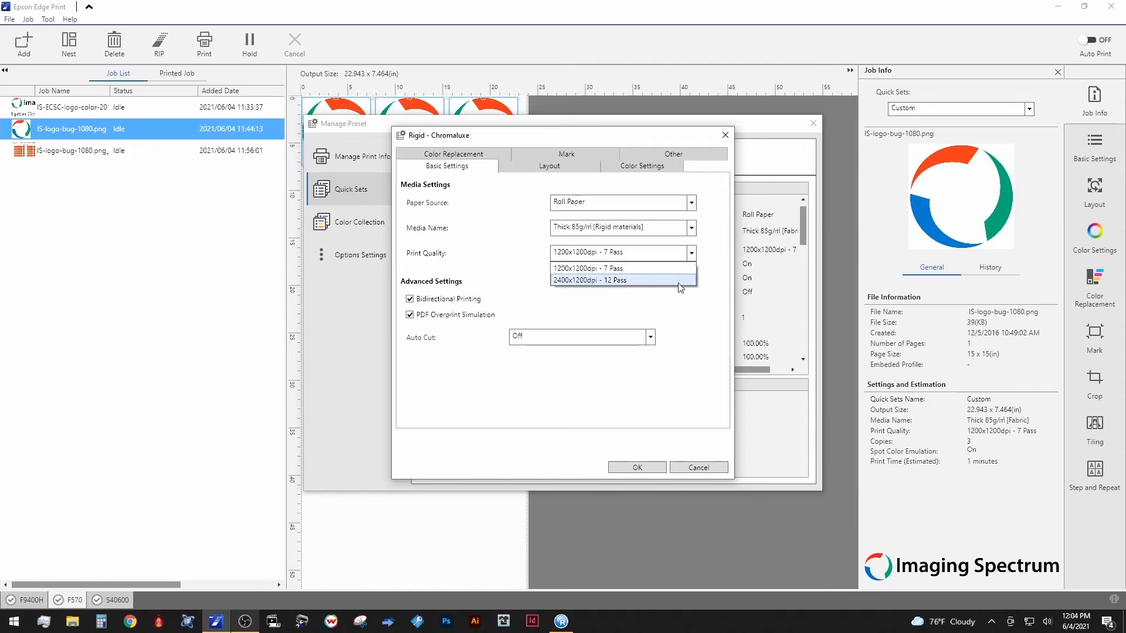
click(642, 272)
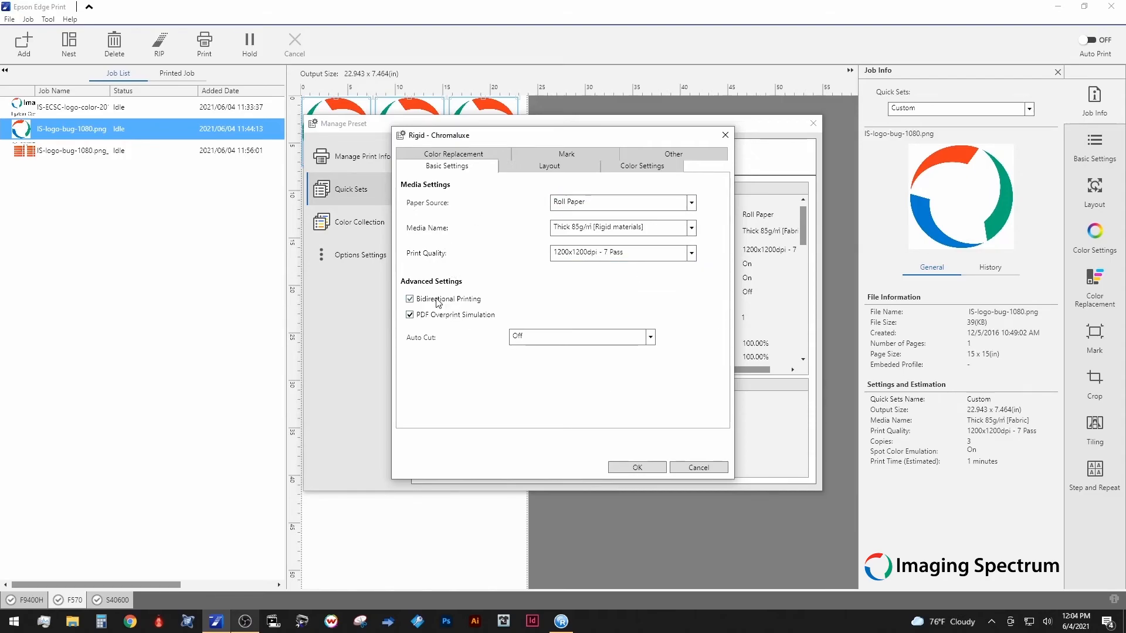
click(649, 337)
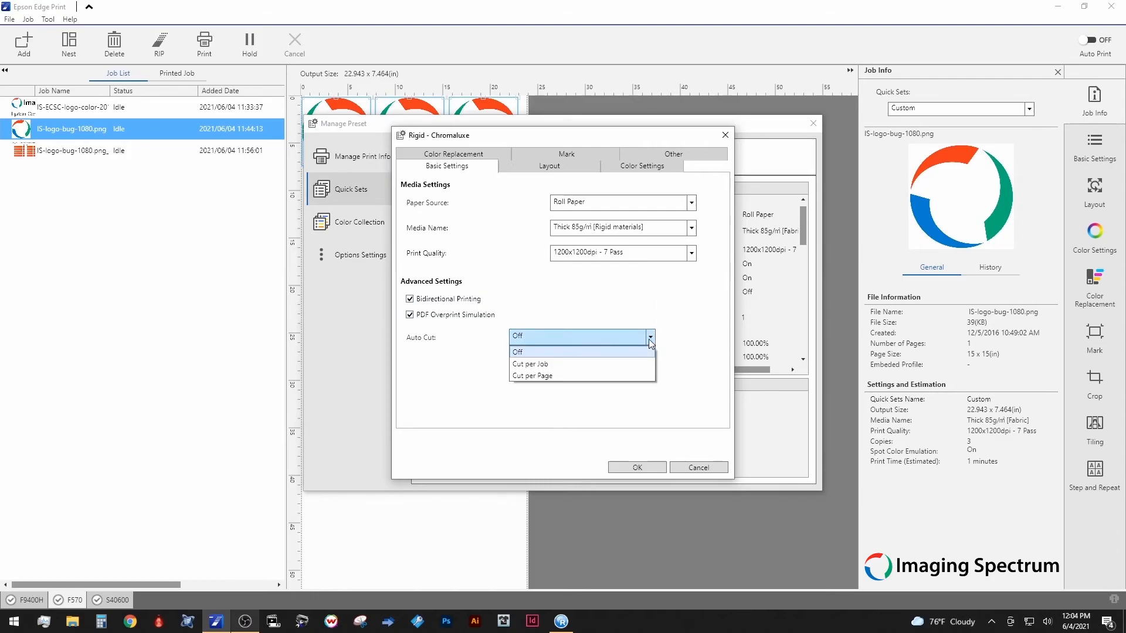
click(529, 353)
Step: Review the quick set's layout options, set its RGB input profile to EPSON sRGB, and check the RGB rendering intent
click(549, 169)
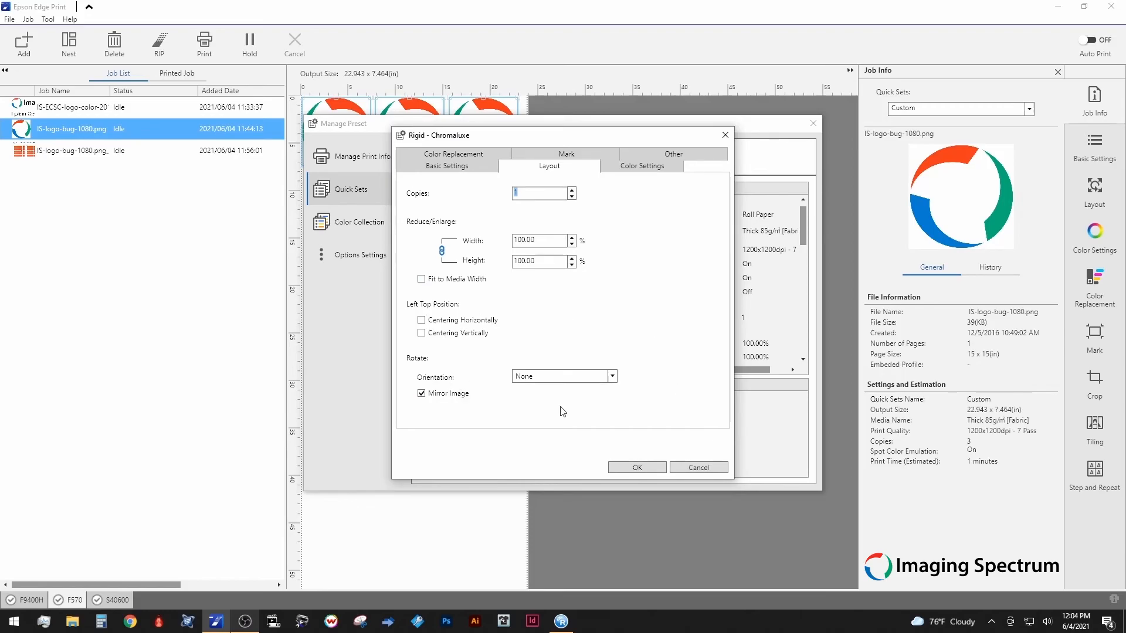
click(634, 167)
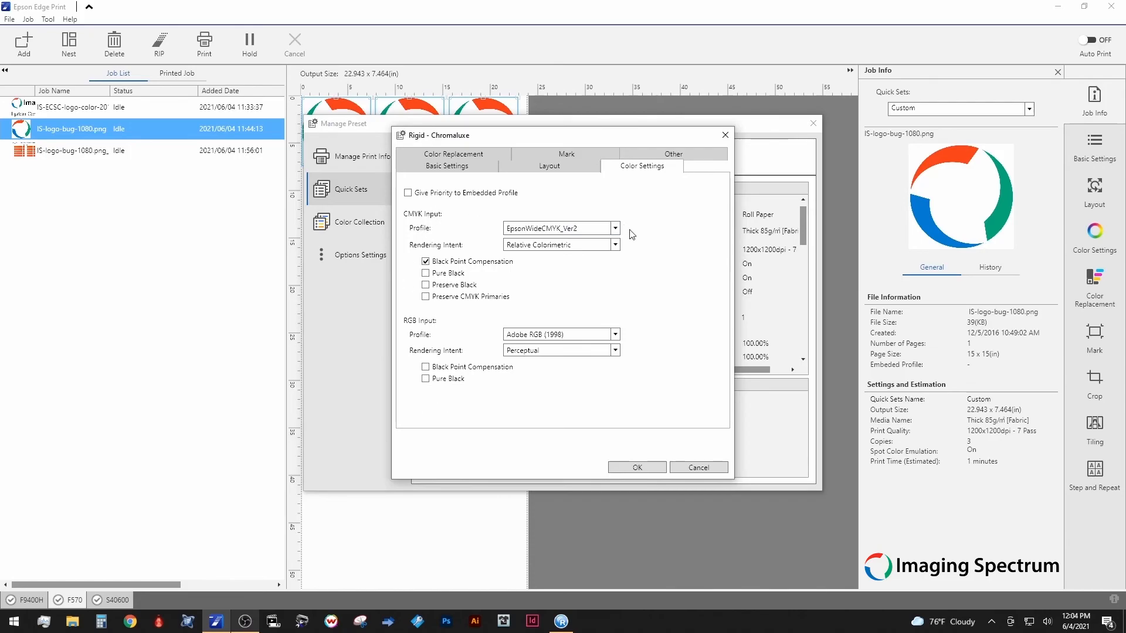
click(614, 334)
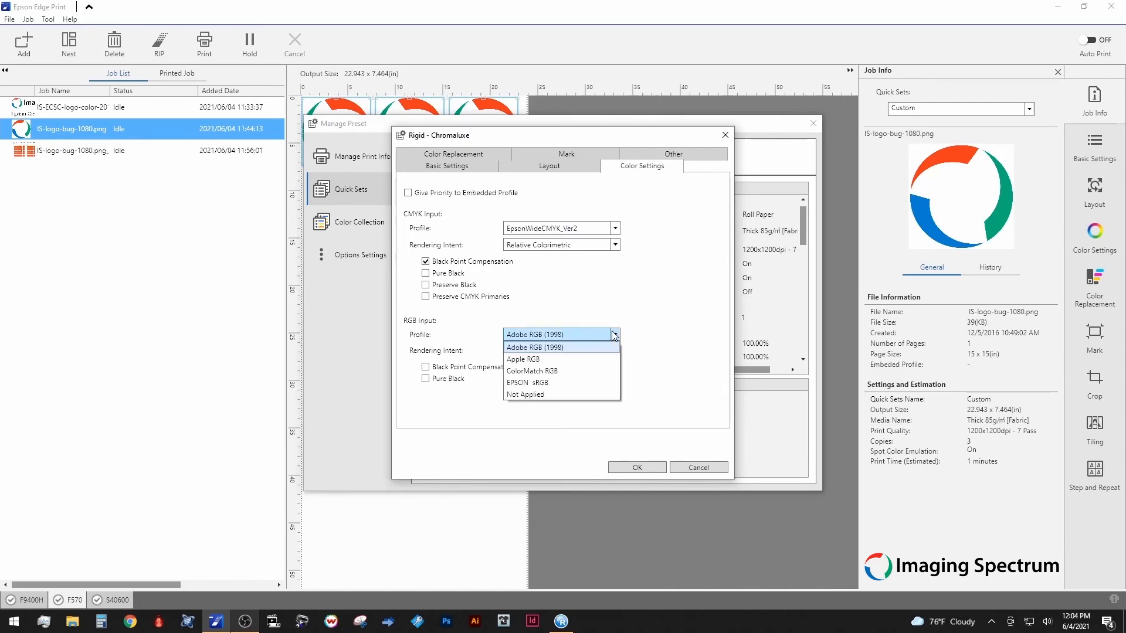
click(516, 383)
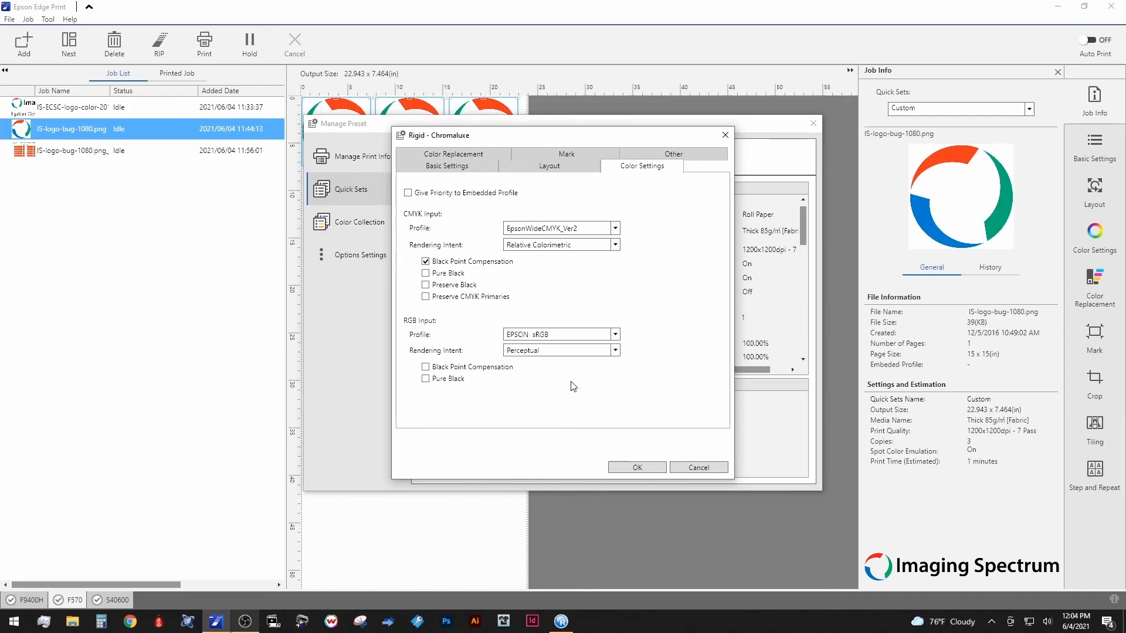
click(604, 351)
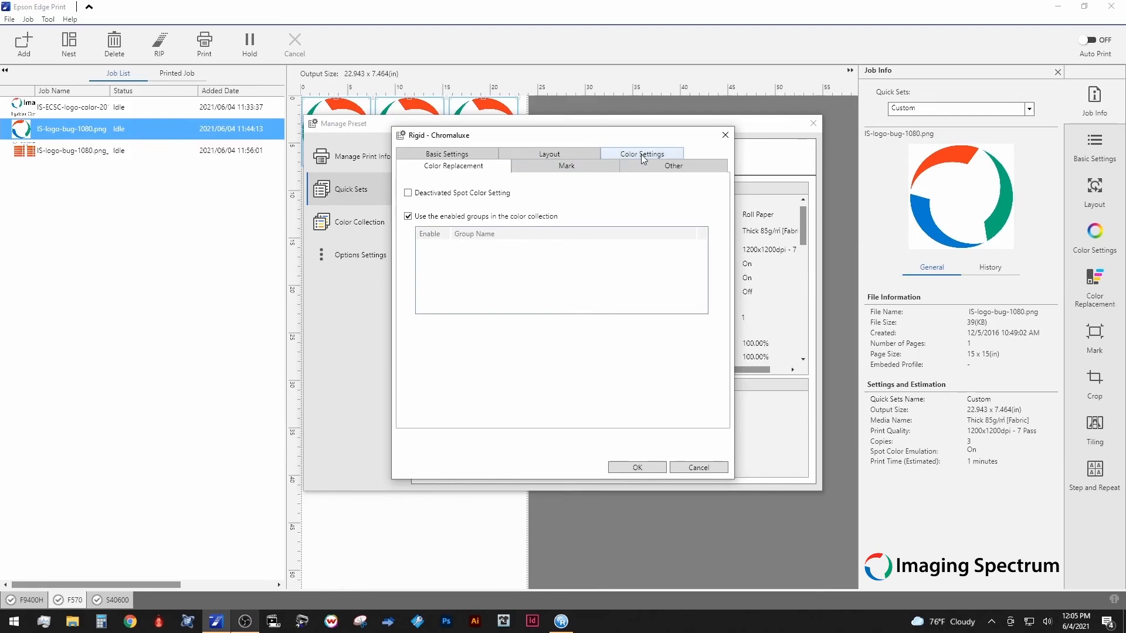
Step: Review the quick set's mark and job option settings, and save the quick set
click(566, 167)
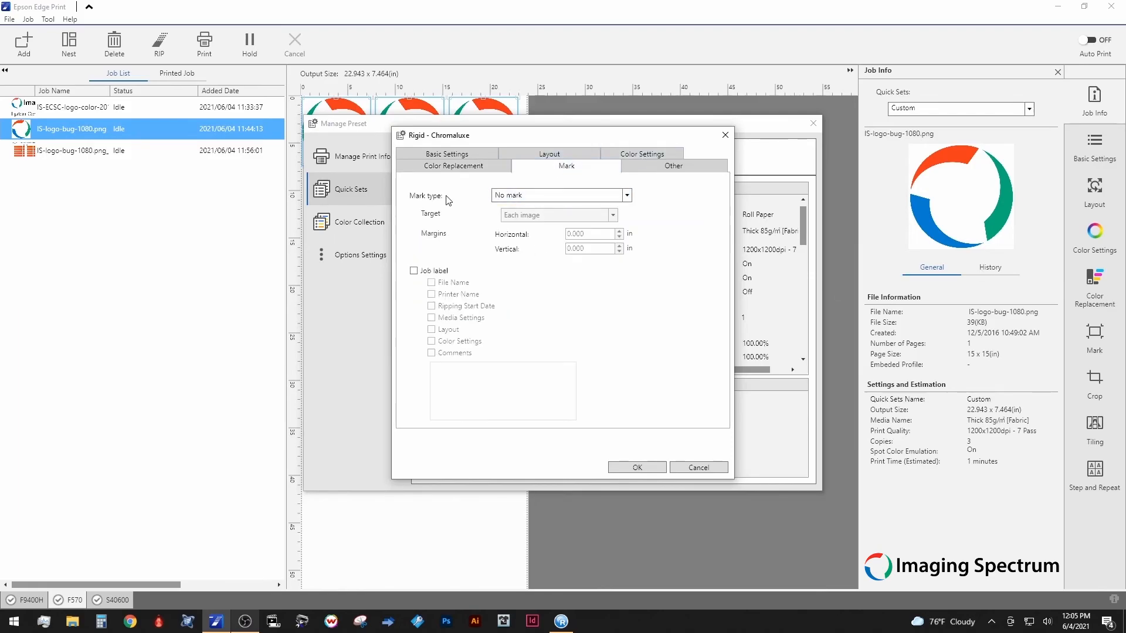
click(677, 168)
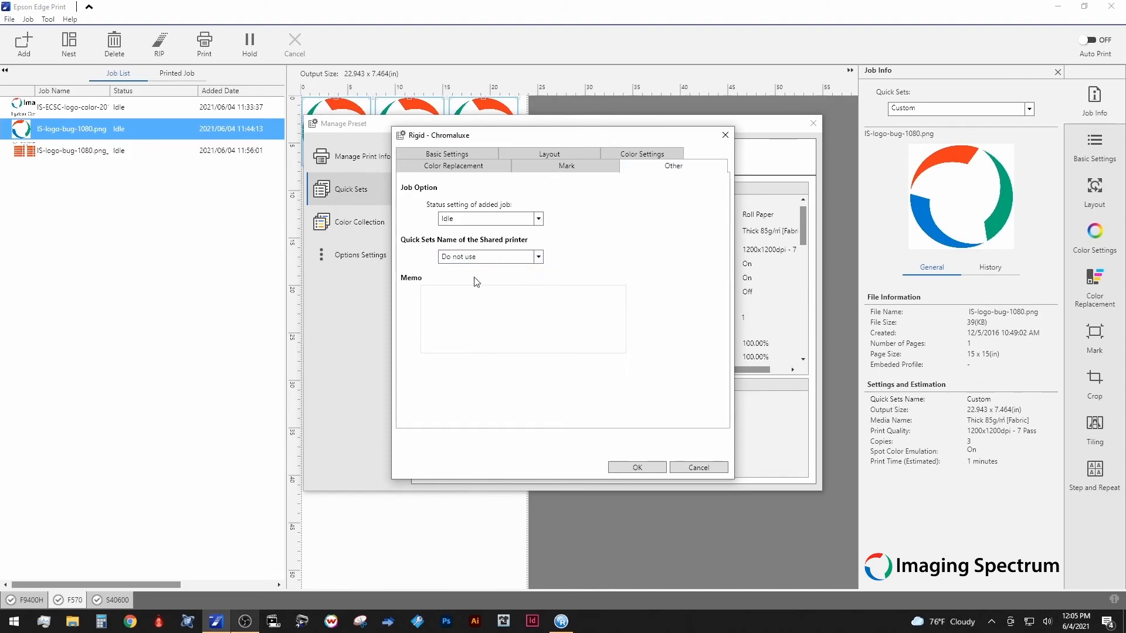
click(633, 469)
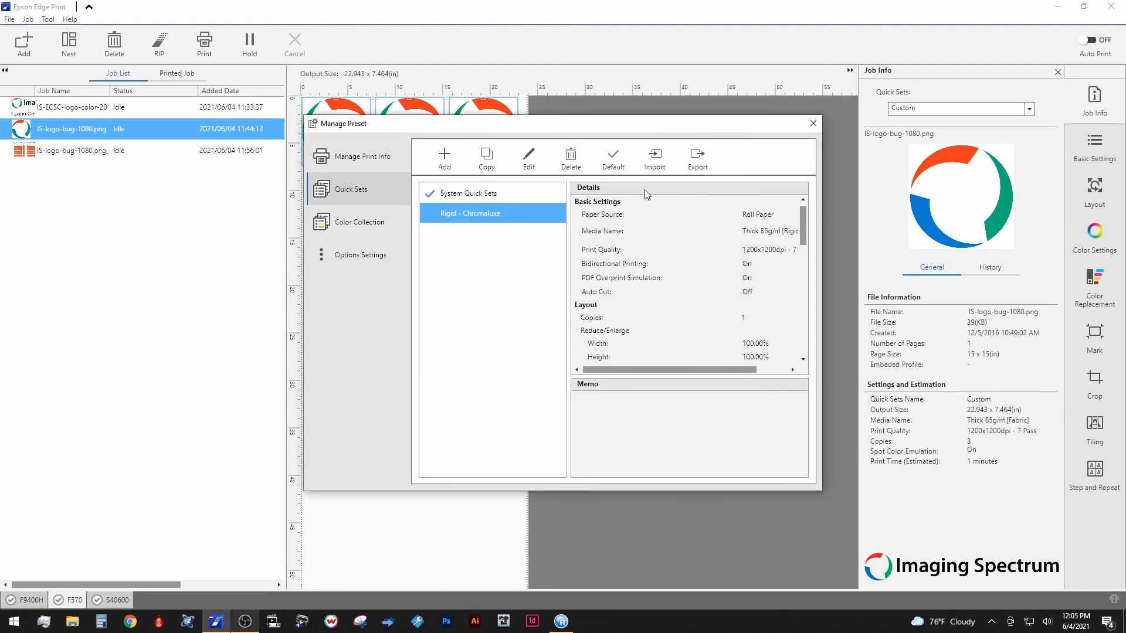
Step: Make Rigid - Chromaluxe the default quick set, and apply it to the IS-logo-bug-1080.png job
click(613, 161)
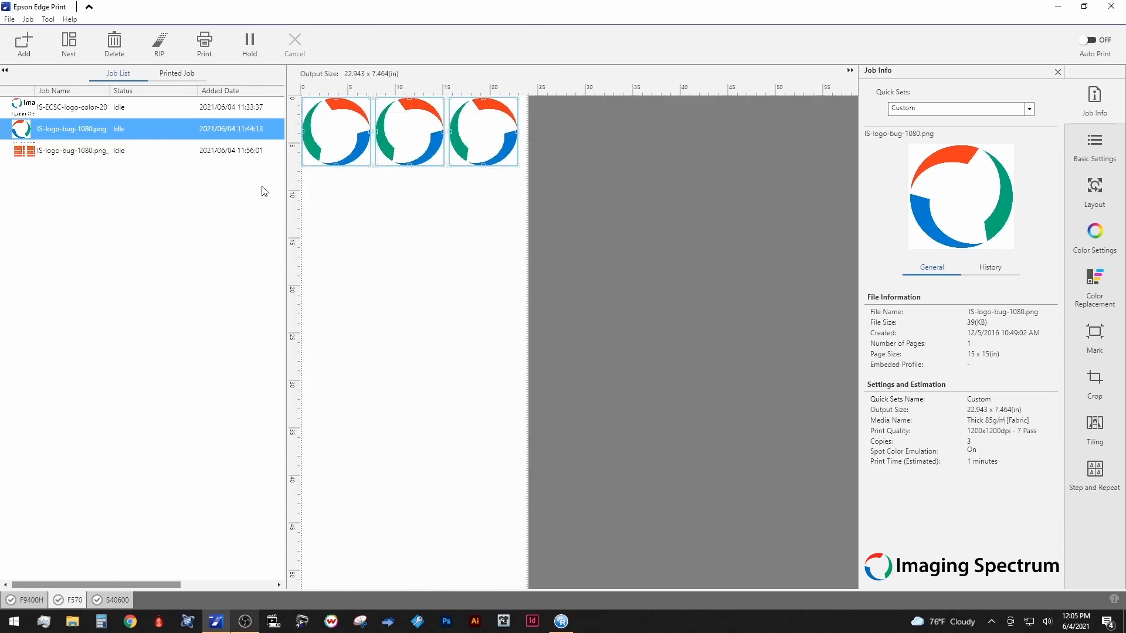
click(1000, 105)
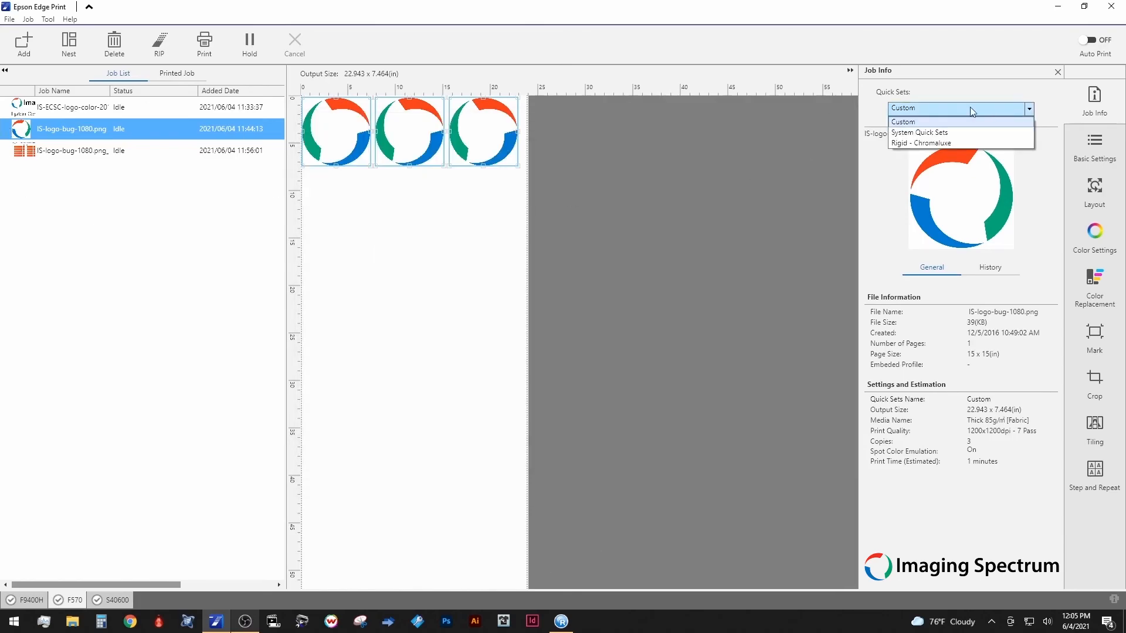
click(957, 143)
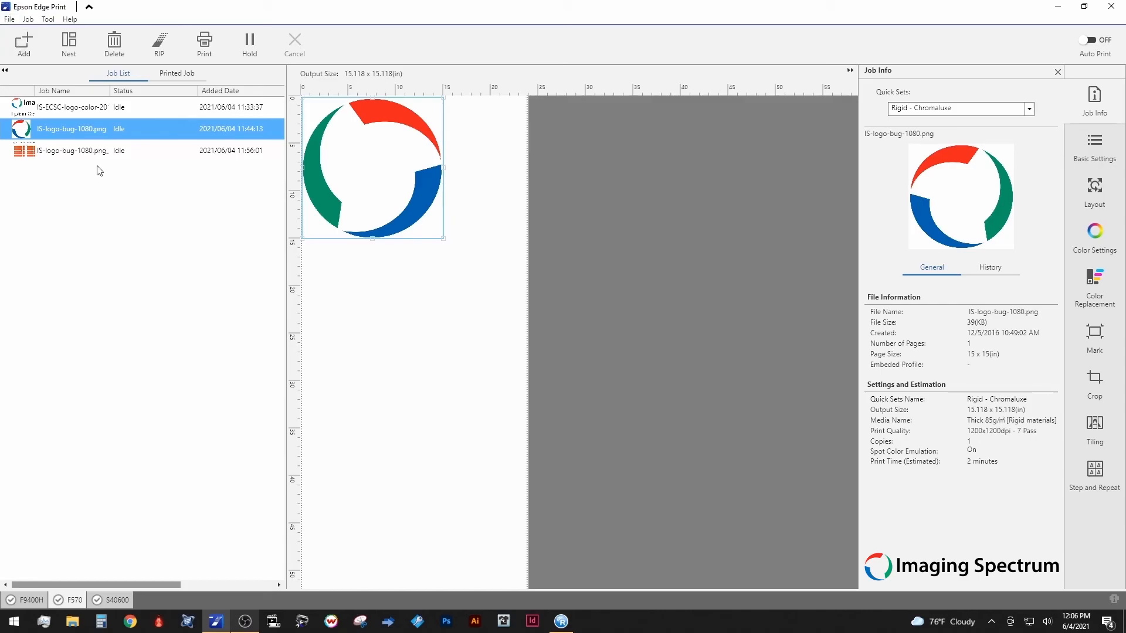
Step: Add AdobeStock_164077502.jpeg to the job list with the Rigid - Chromaluxe quick set
click(23, 43)
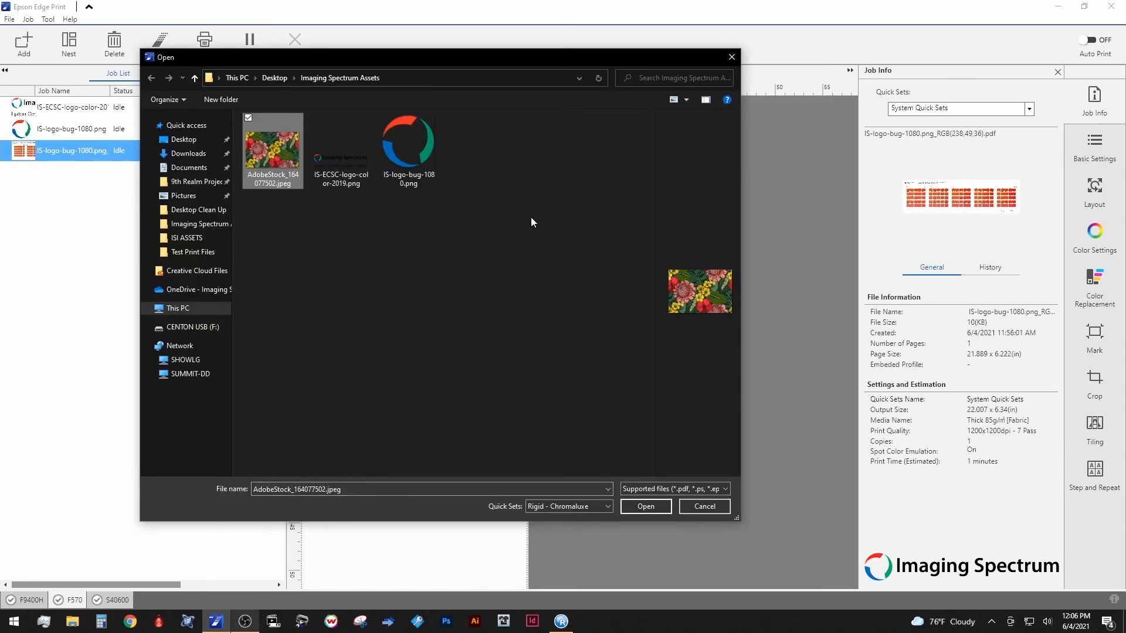
click(595, 507)
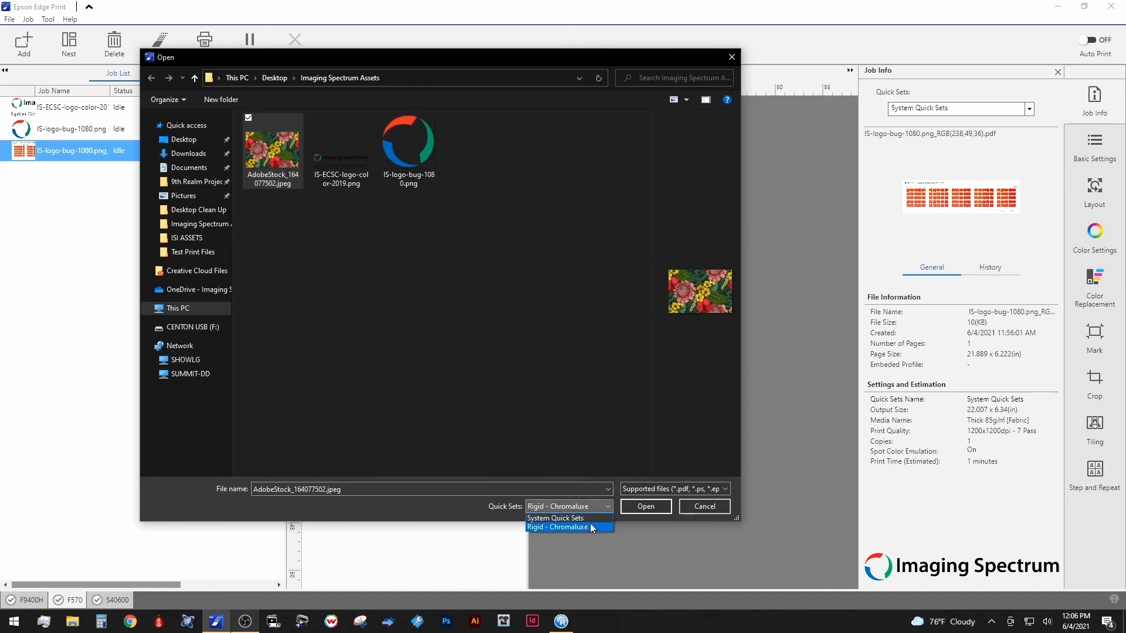
click(586, 526)
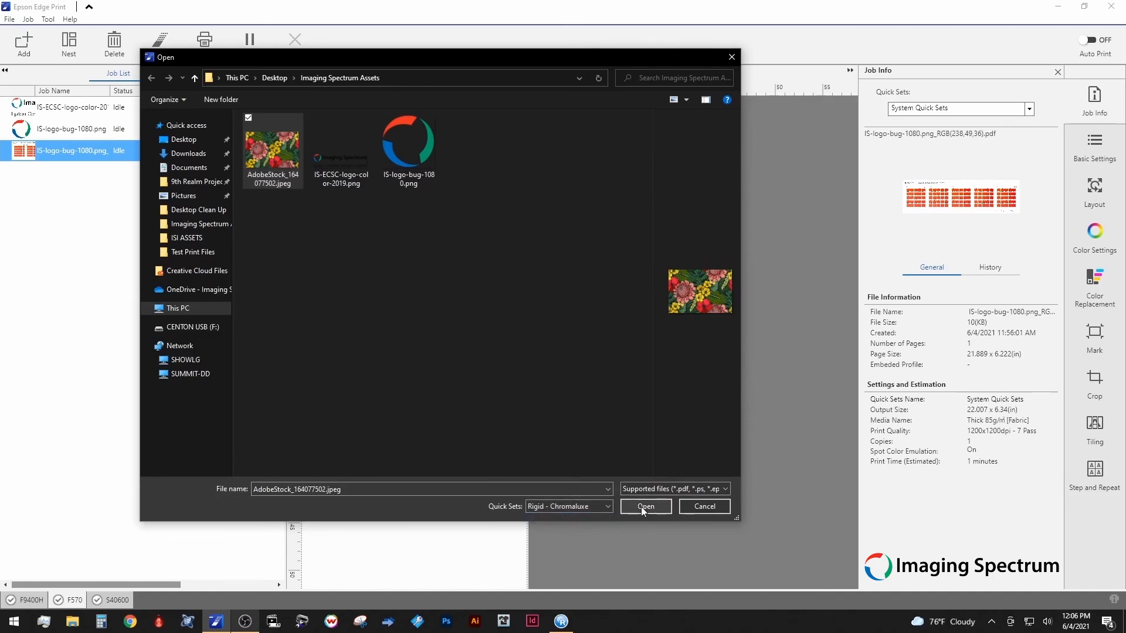
click(641, 506)
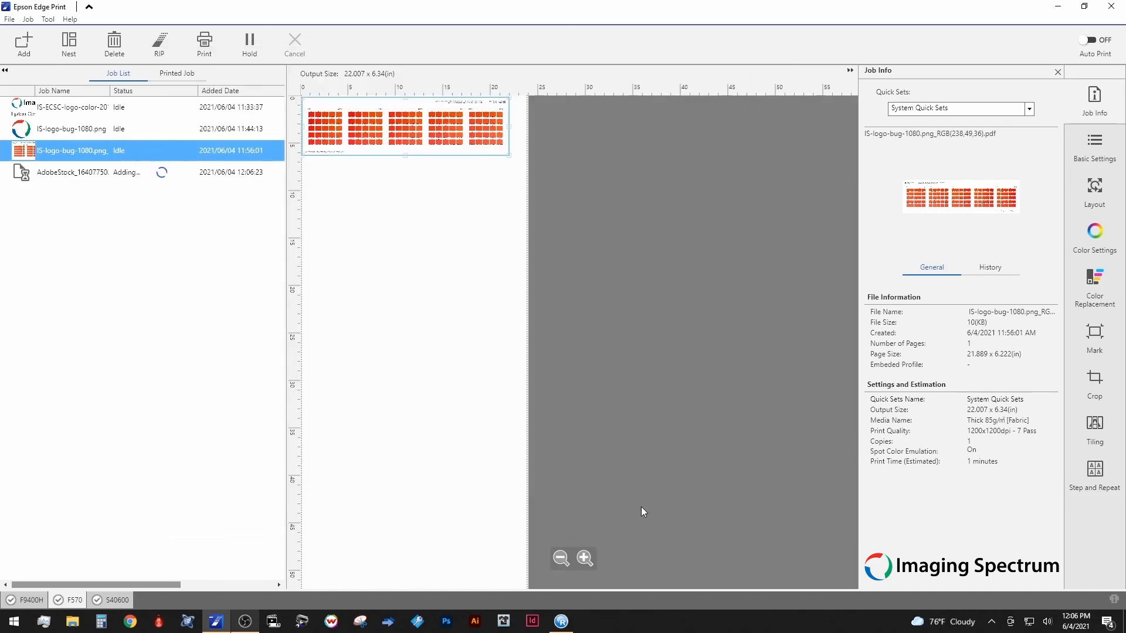
Step: Switch the newly added AdobeStock_164077502.jpeg job to System Quick Sets
click(67, 172)
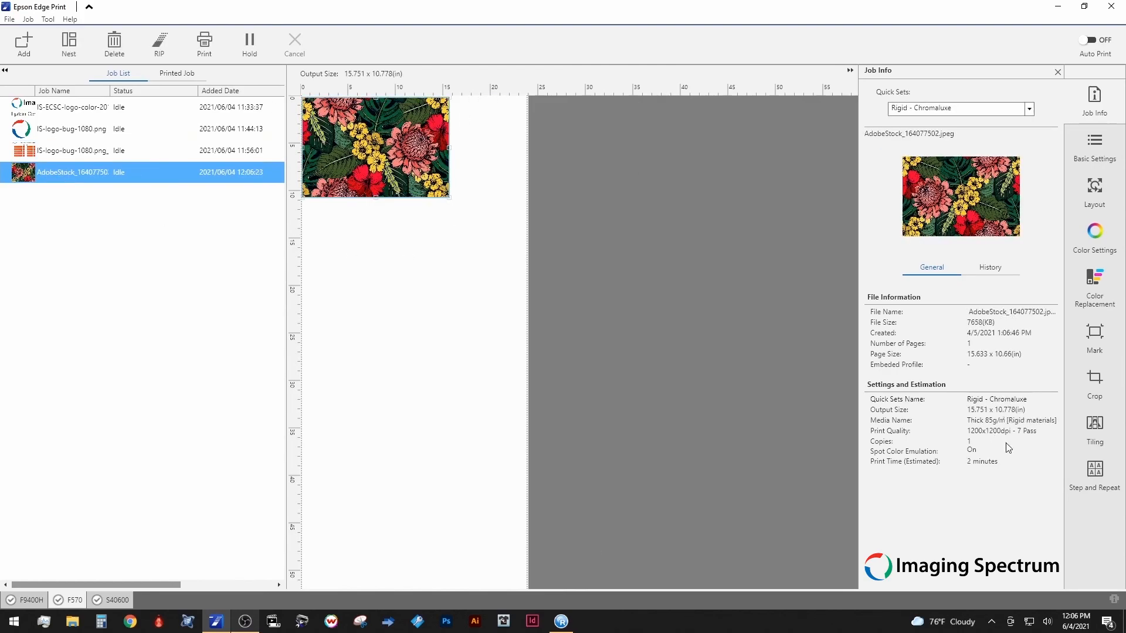
click(1027, 110)
click(976, 121)
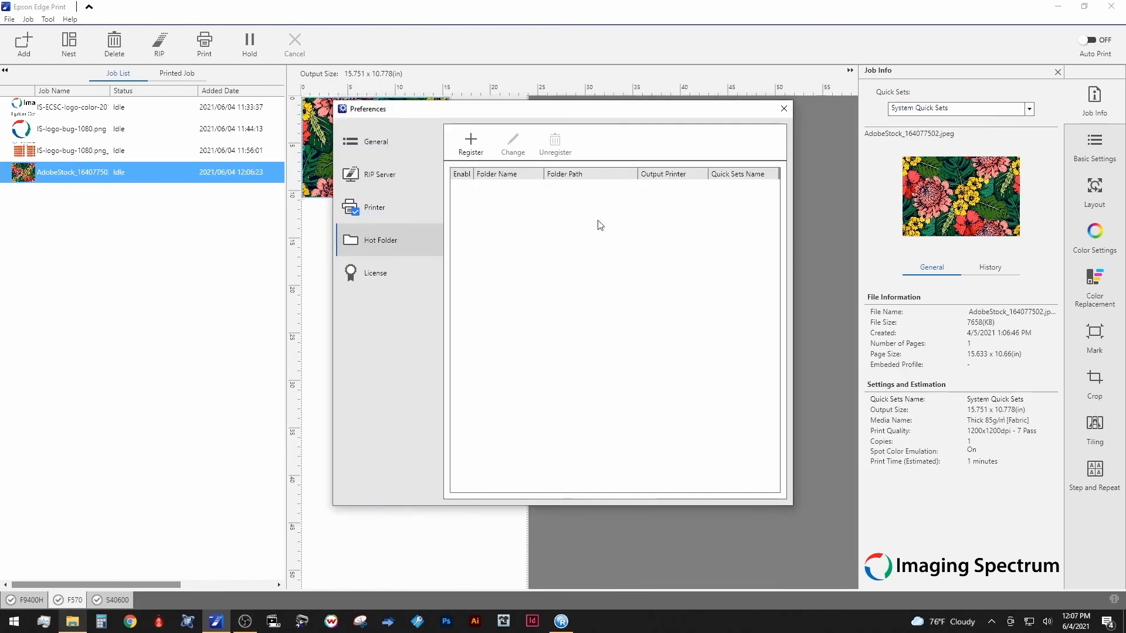
Step: Register a new hot folder, using the Hot Folder Epson Edge folder on the desktop as its location
click(471, 143)
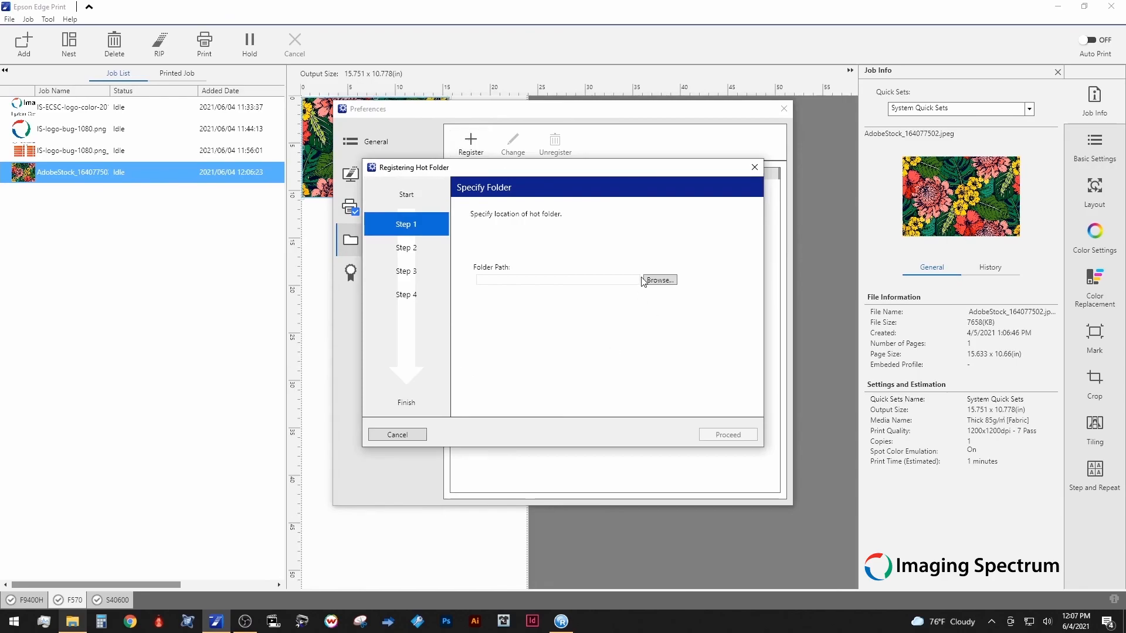
click(658, 282)
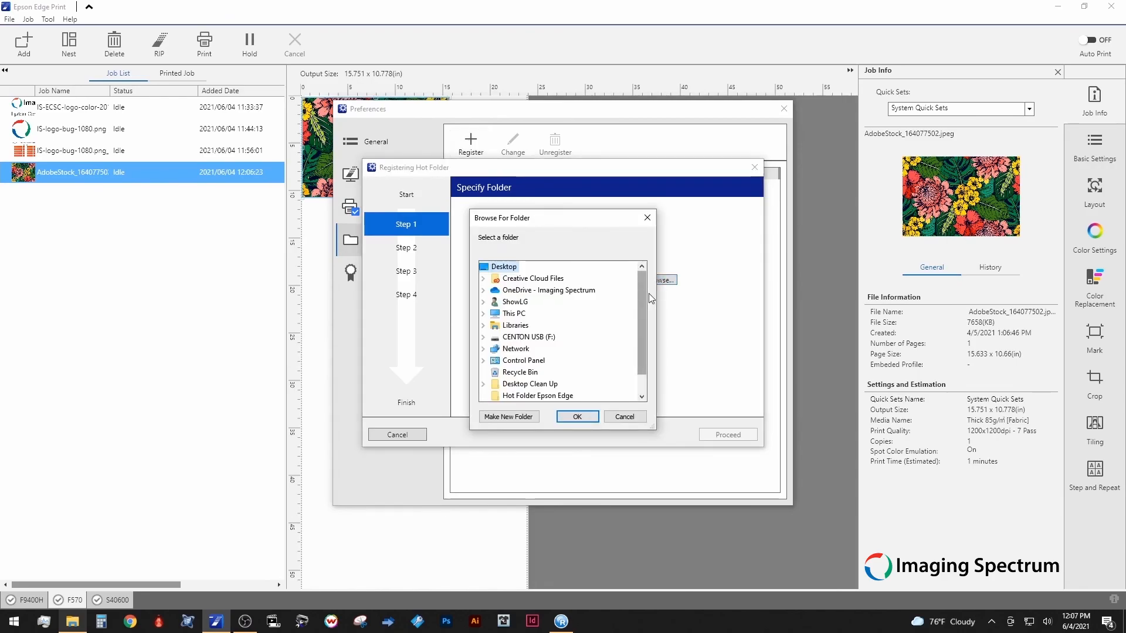
drag(639, 293, 636, 337)
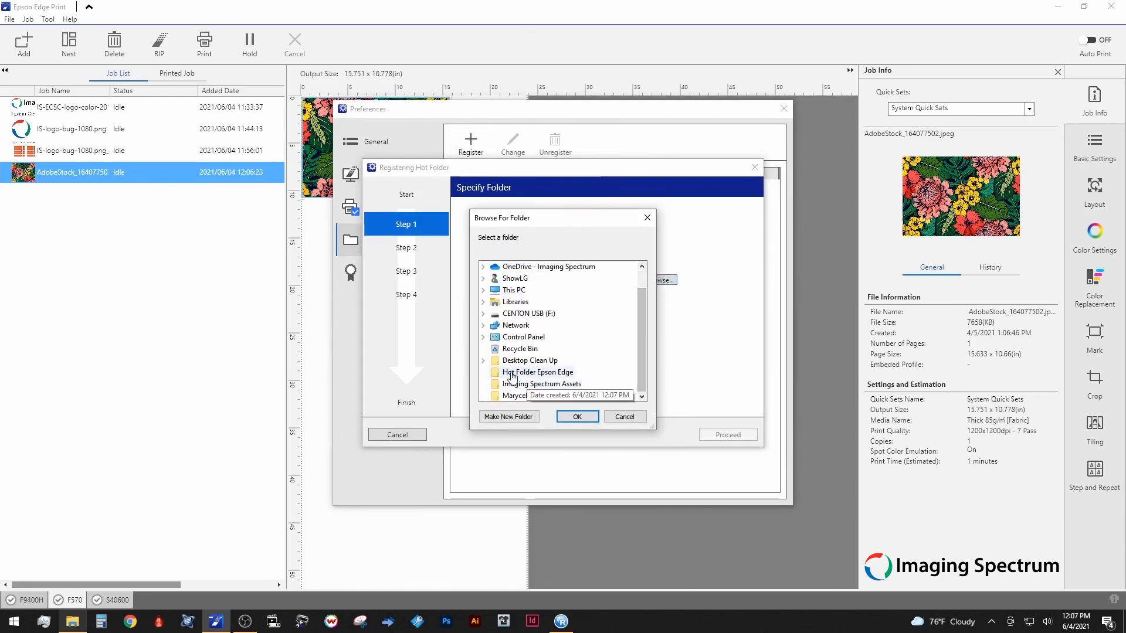
click(512, 375)
click(577, 416)
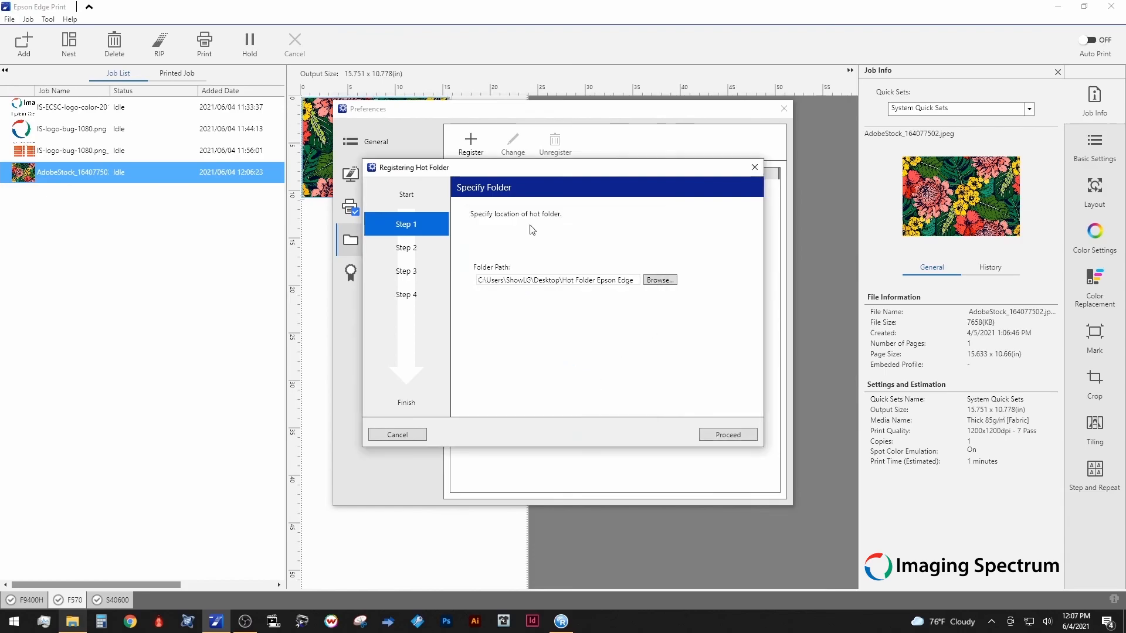
click(716, 438)
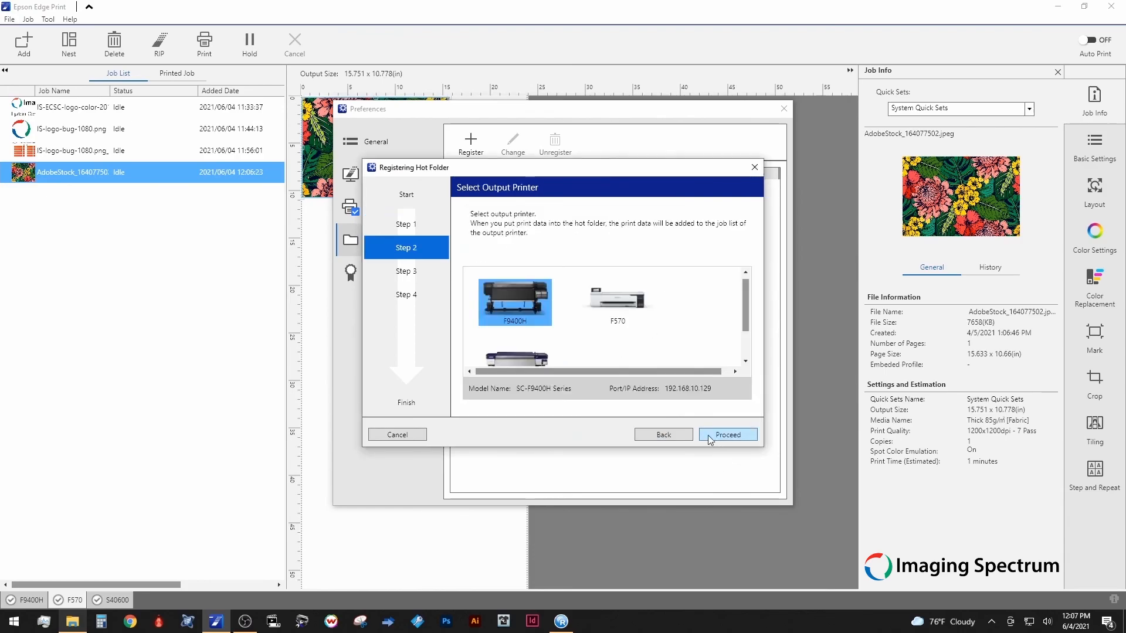
Step: Choose the F570 as the hot folder's output printer
click(618, 310)
drag(743, 307, 738, 333)
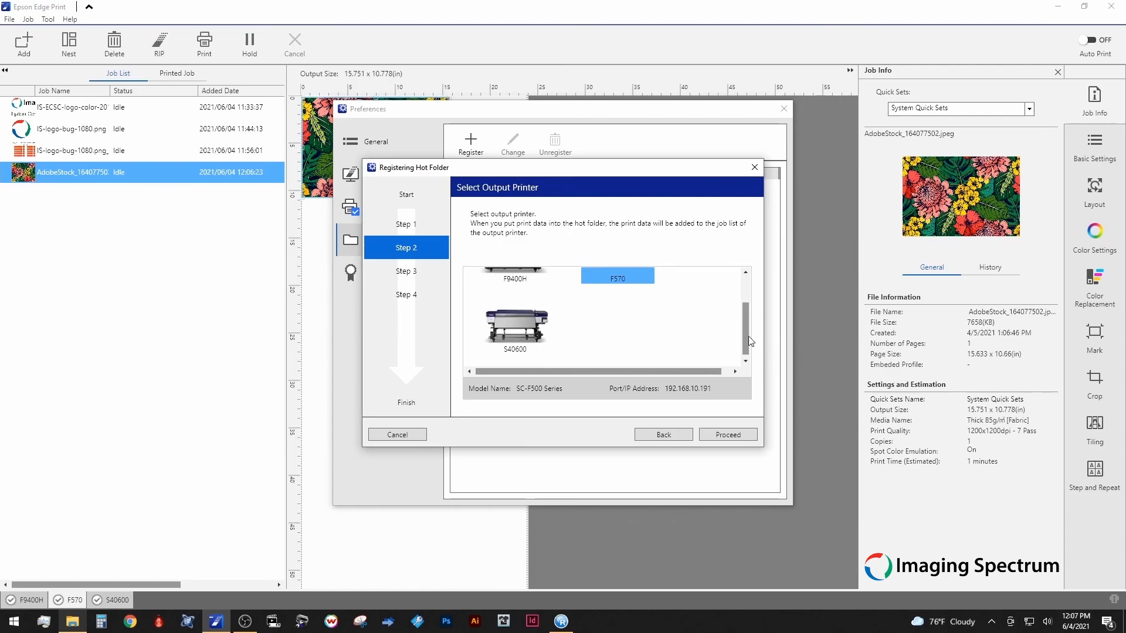
scroll(745, 328, up, 2)
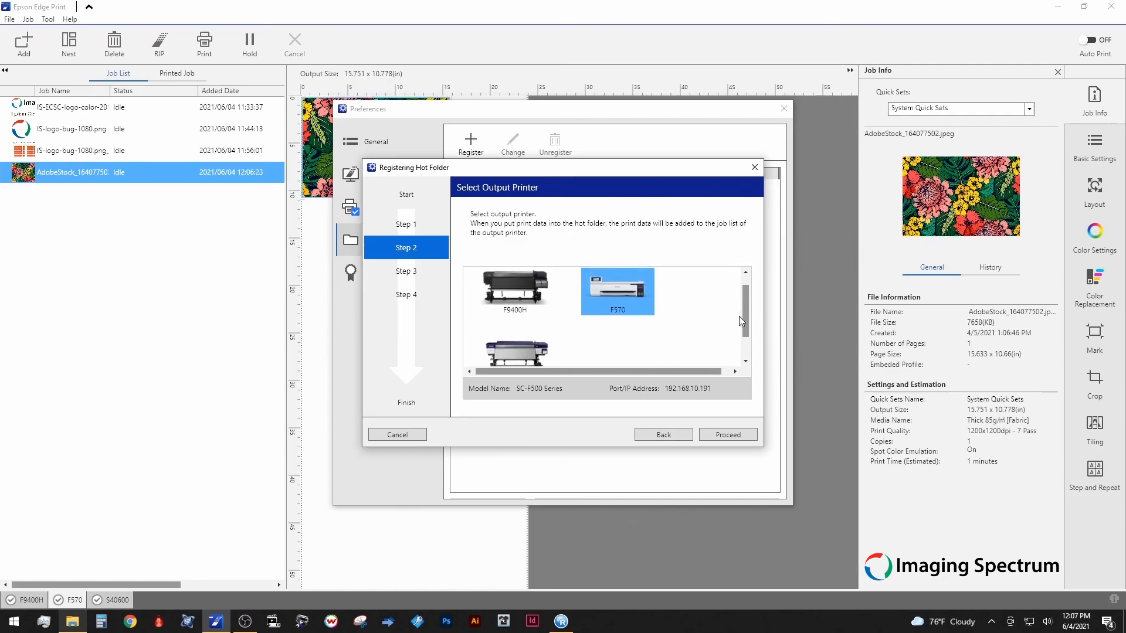
click(726, 434)
Step: Assign the Rigid - Chromaluxe quick set to the hot folder and finish the registration without sharing the folder
click(690, 271)
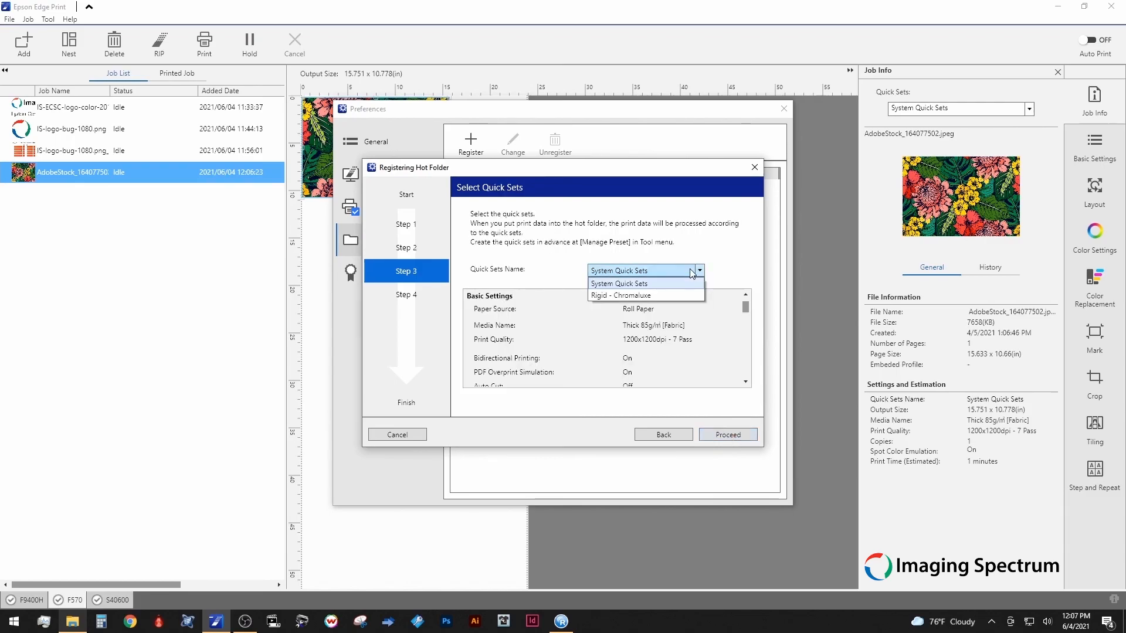
click(638, 296)
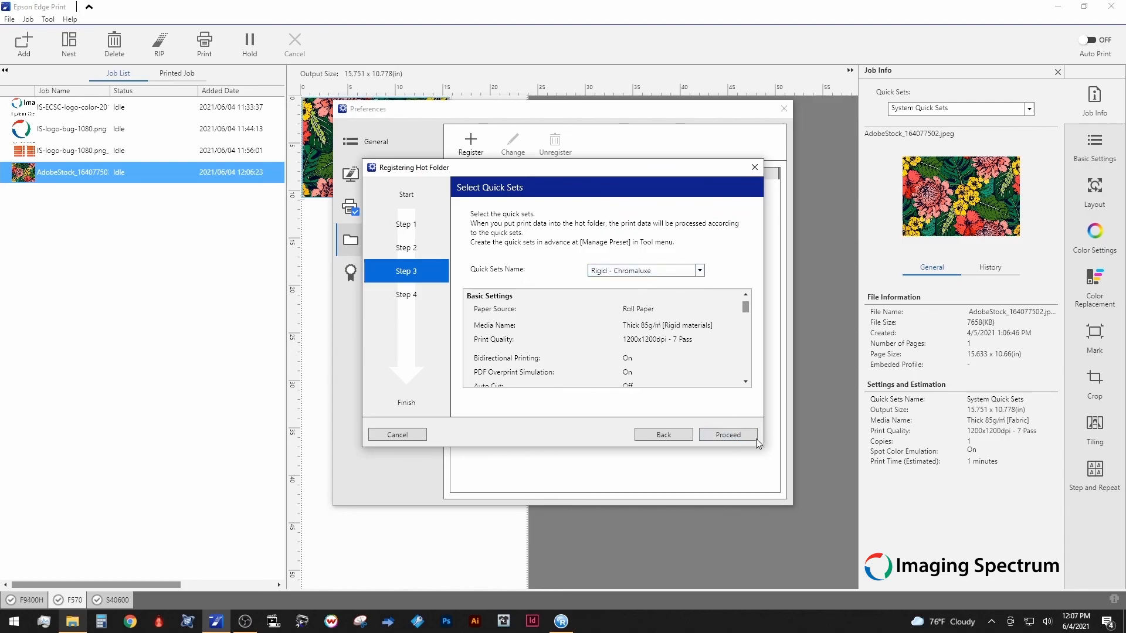
click(728, 435)
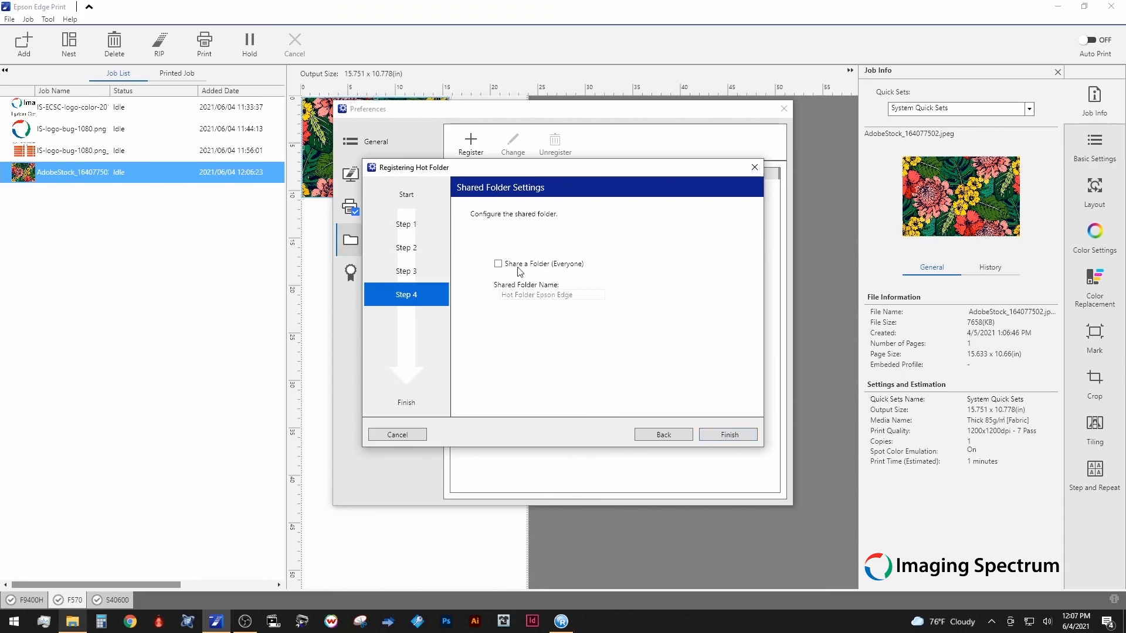
click(729, 436)
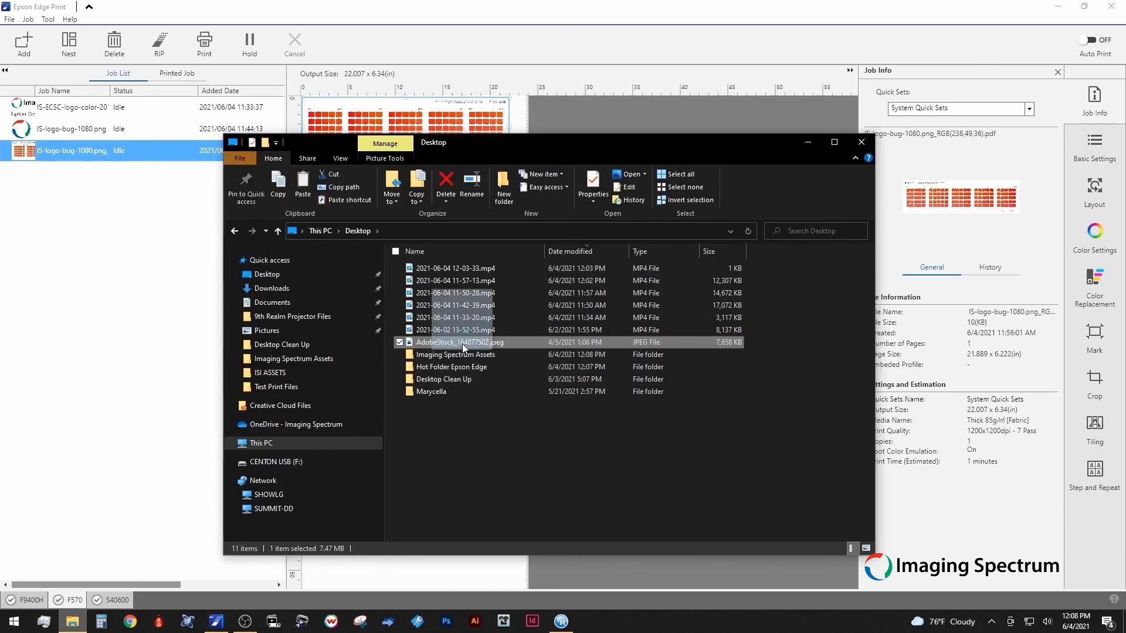
Step: Move AdobeStock_164077502.jpeg from the desktop into the Hot Folder Epson Edge folder, and select its new job in the job list
drag(462, 343, 449, 366)
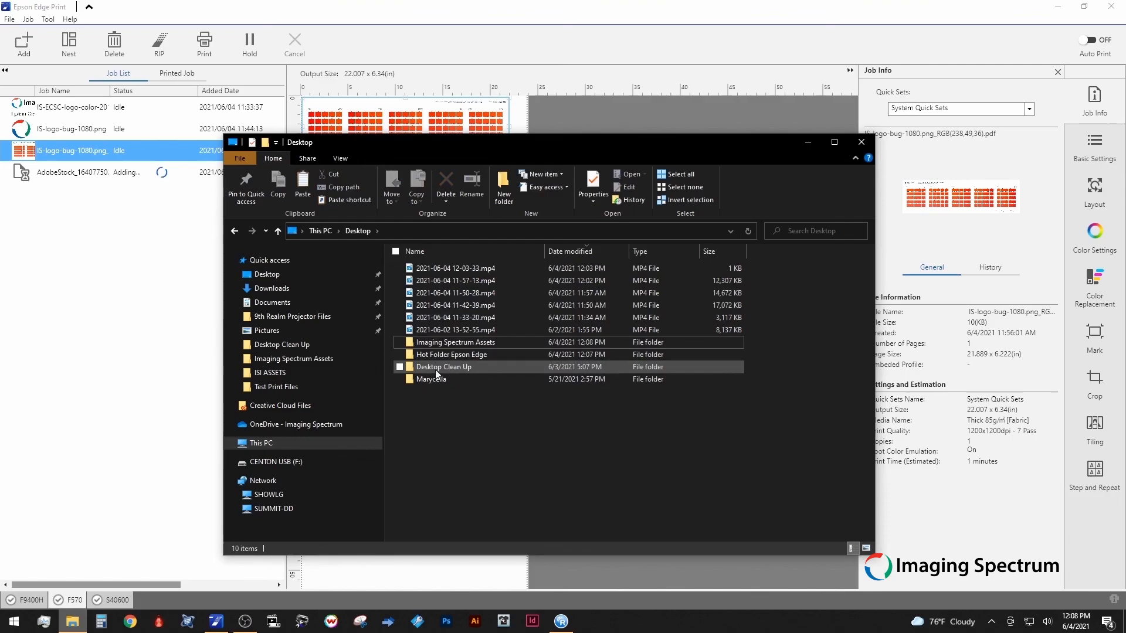
click(143, 246)
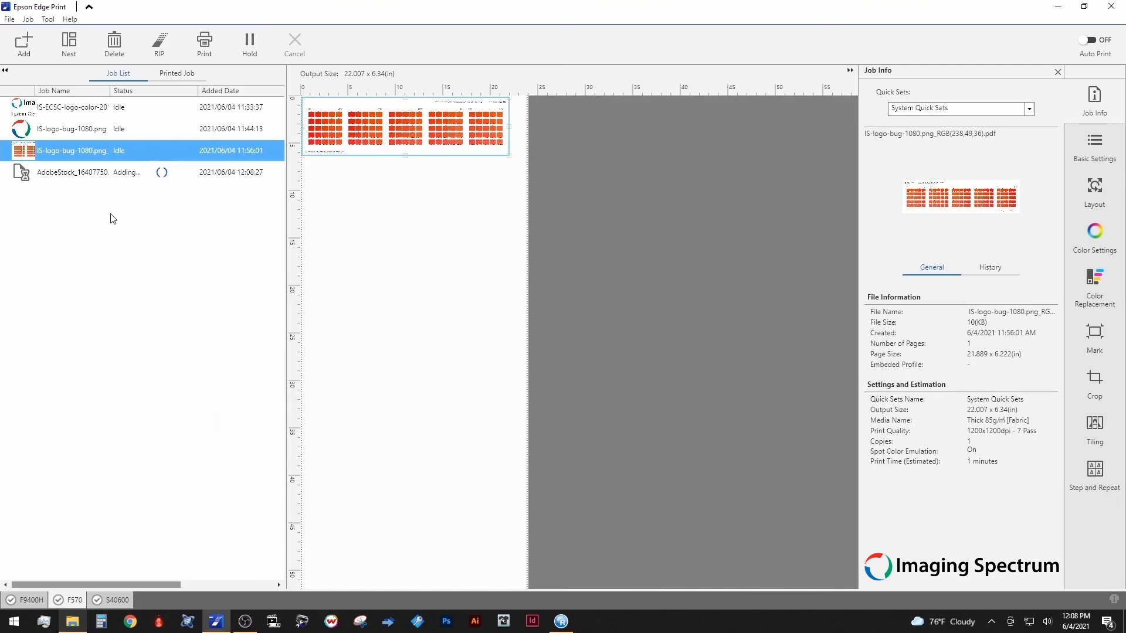
click(87, 174)
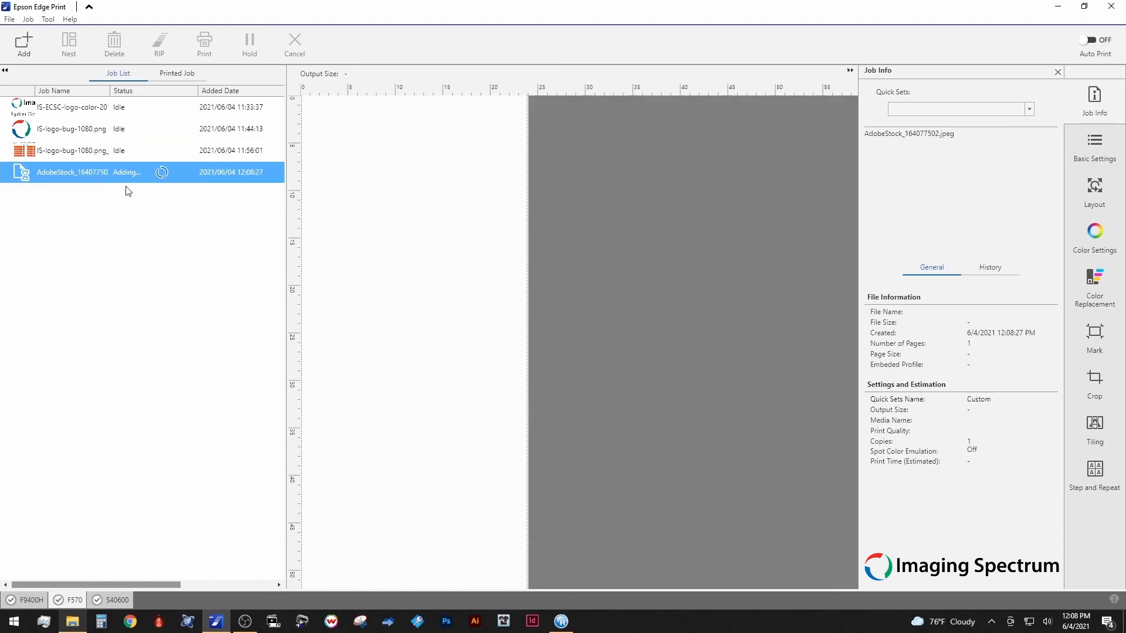